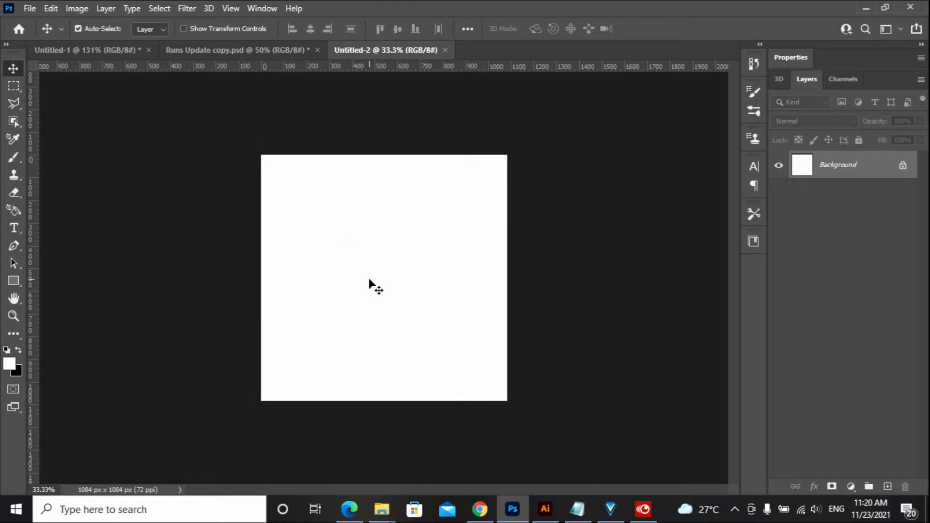
Extend the canvas height with the Crop tool to 1084 x 1348 px and fill the background with white.
key(c)
drag(382, 155, 383, 124)
key(Return)
key(v)
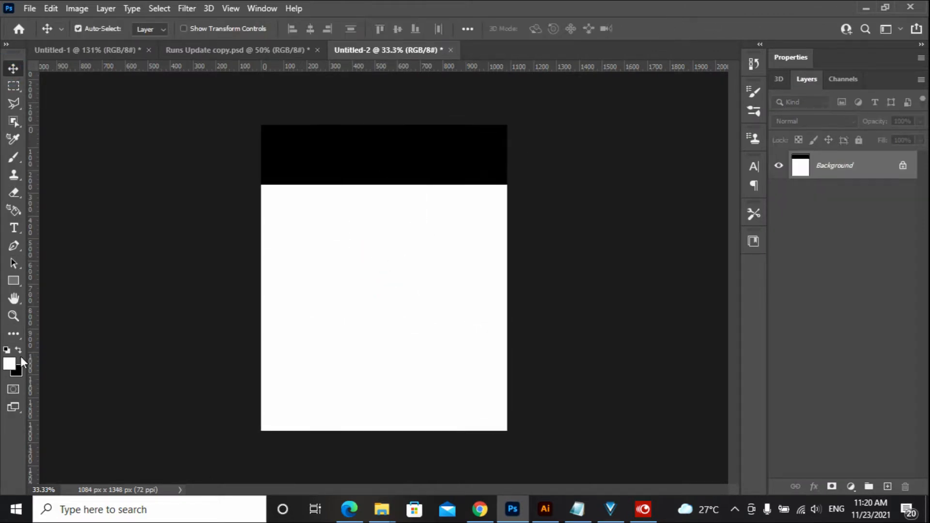
key(ctrl+BackSpace)
click(13, 316)
click(407, 28)
click(14, 69)
Start placing an embedded image and open the Cricket element folder inside Grafico TUTORIAL on the Desktop.
click(29, 8)
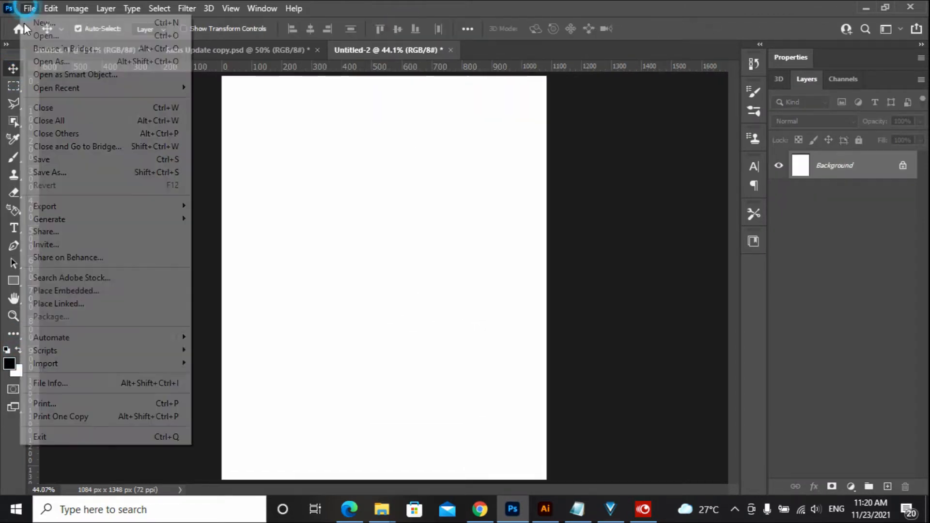
click(66, 290)
click(68, 108)
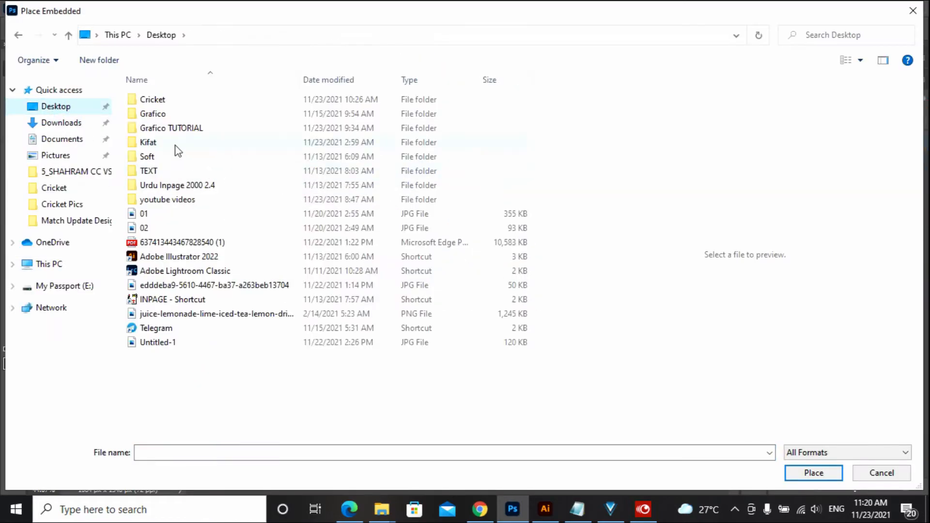
double_click(178, 128)
double_click(306, 116)
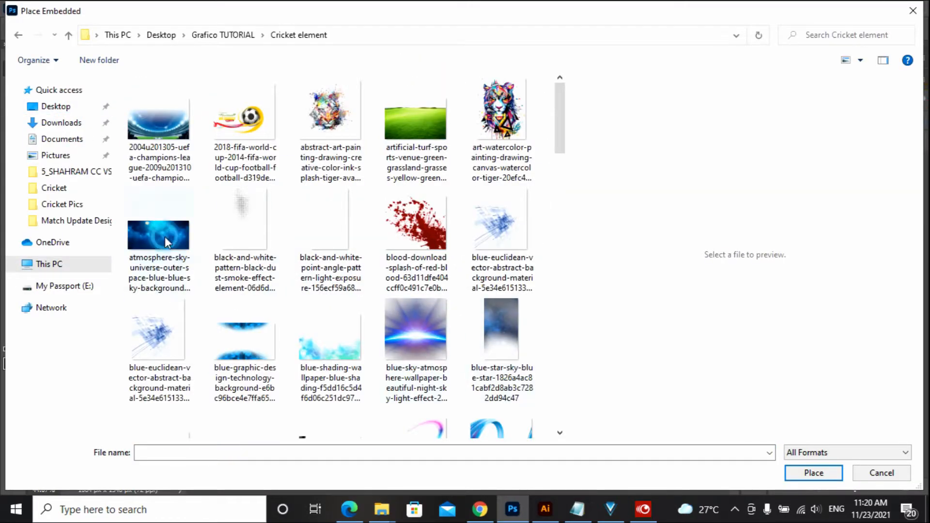
Preview several background images in the folder and place the purple-background-vector-effect image on the canvas.
click(165, 242)
scroll(407, 140, down, 10)
click(353, 310)
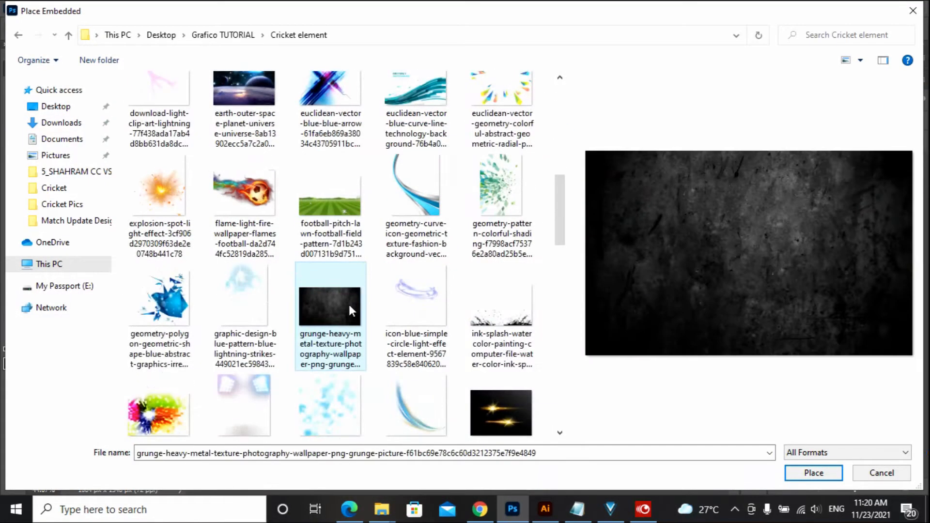
scroll(545, 344, down, 12)
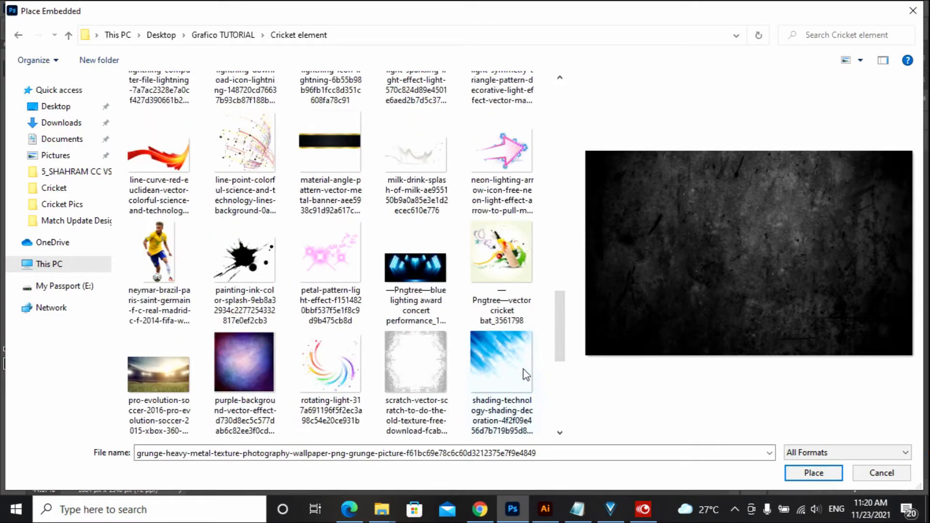
click(509, 371)
click(246, 375)
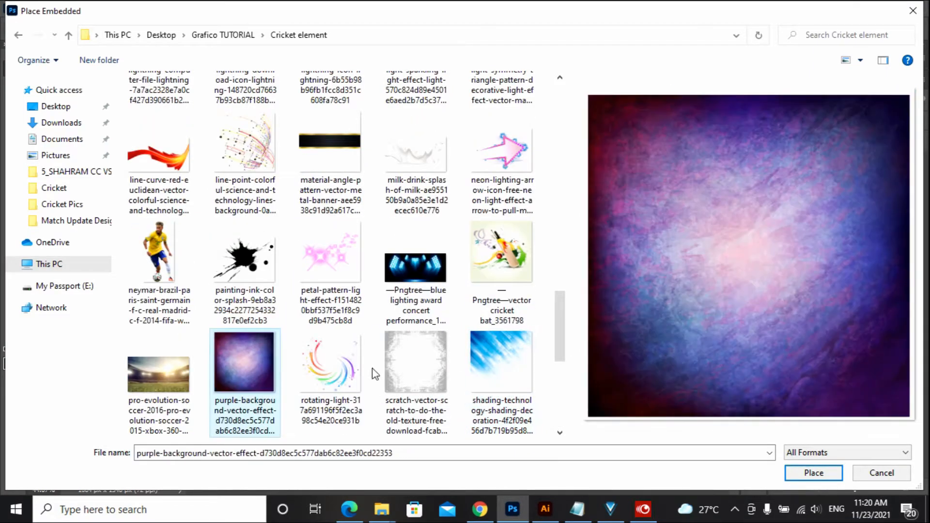
drag(559, 354, 559, 412)
click(501, 194)
drag(557, 365, 557, 342)
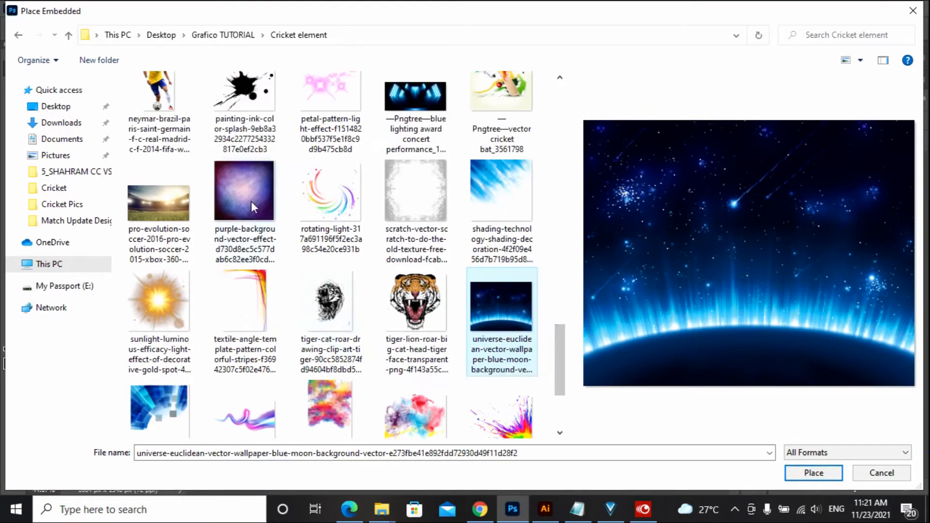
double_click(245, 191)
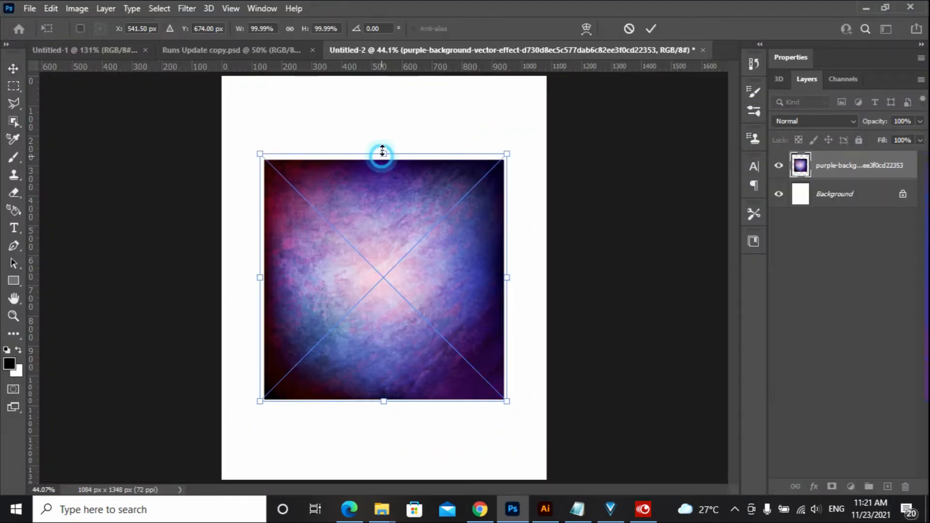
Scale the placed purple texture to about 173% so it covers the whole canvas.
drag(381, 152, 387, 66)
drag(383, 401, 386, 465)
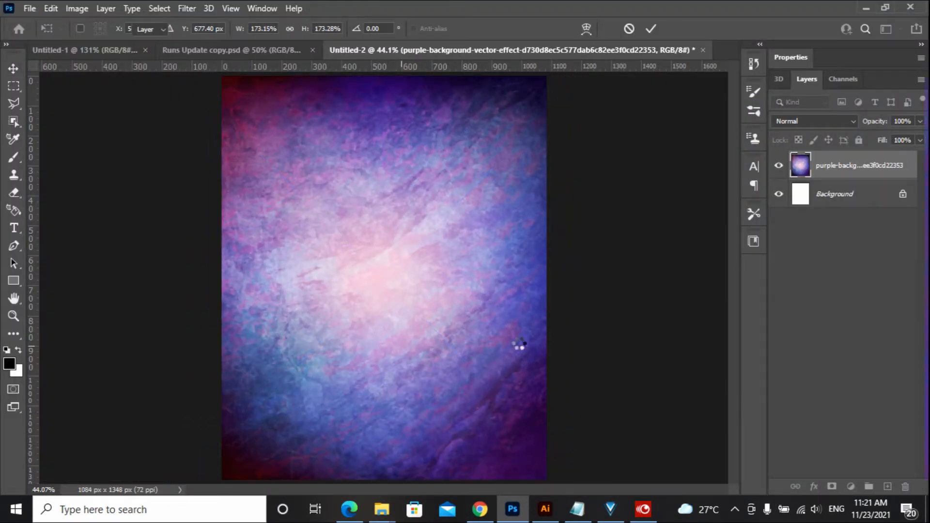
key(Return)
Place the universe-euclidean blue moon image and move it down against the canvas's lower edge.
click(28, 11)
click(179, 290)
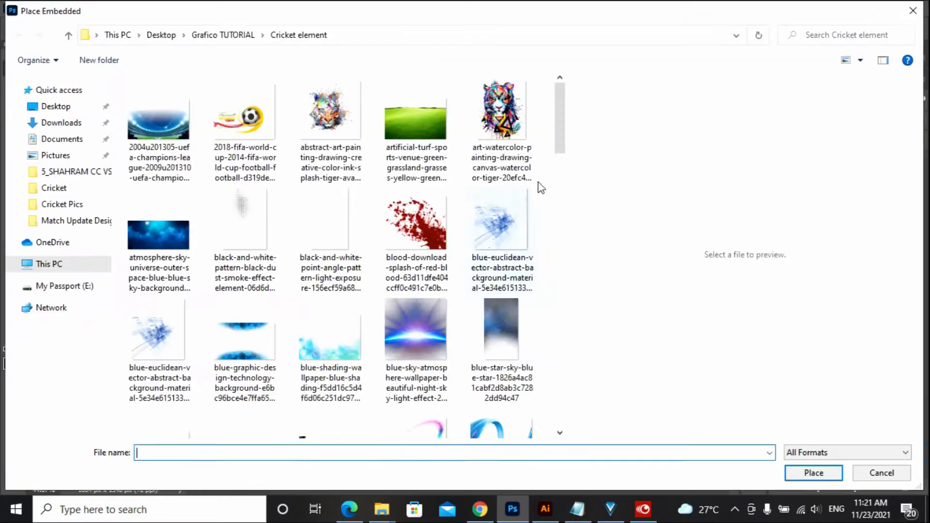
drag(559, 140, 560, 387)
click(501, 275)
key(Return)
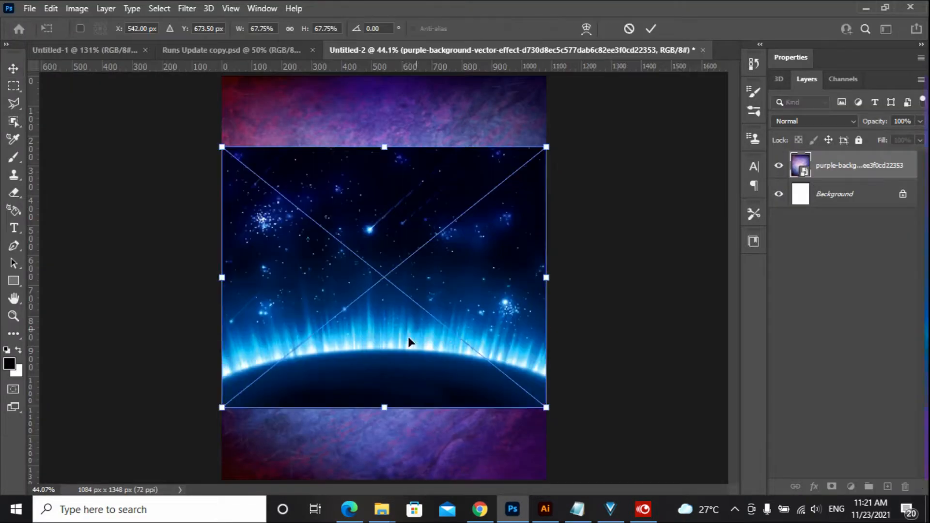
drag(402, 346, 396, 425)
drag(384, 219, 385, 205)
key(Return)
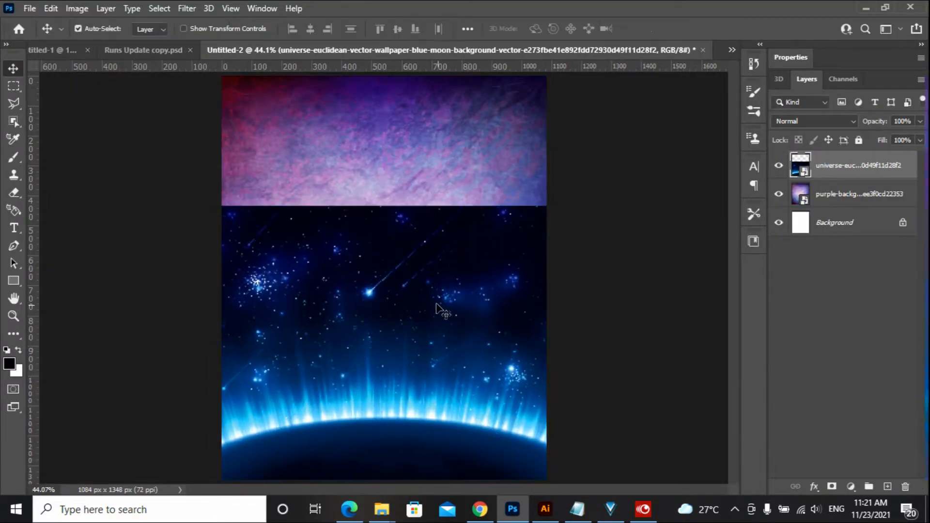
Add a layer mask to the universe image and paint black with a large soft brush to fade out its upper part.
click(816, 196)
click(826, 175)
click(832, 486)
key(b)
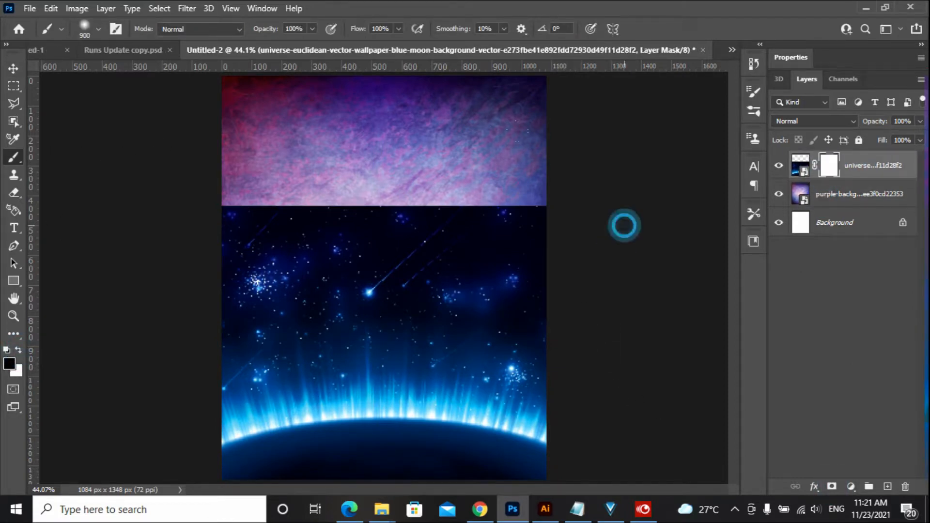
mouse_move(624, 225)
mouse_down()
mouse_move(232, 252)
mouse_move(279, 259)
mouse_up()
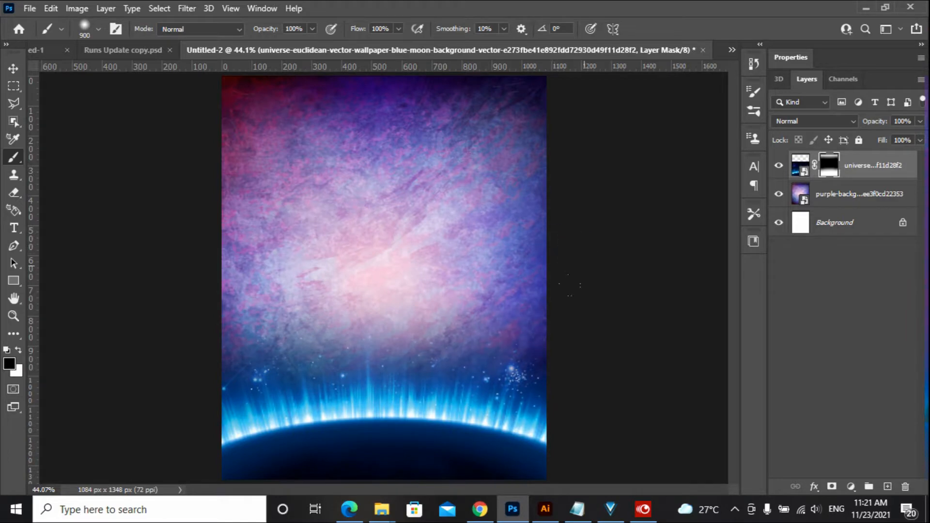
mouse_move(567, 333)
mouse_down()
mouse_move(484, 289)
mouse_move(194, 305)
mouse_up()
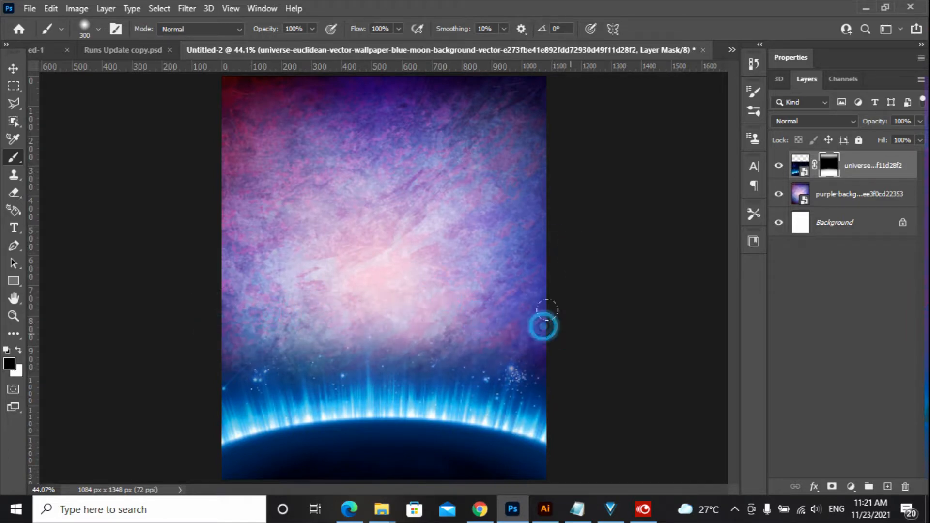
Preview stadium and pitch images in the folder and place the pro-evolution-soccer stadium image as embedded.
click(15, 71)
click(30, 8)
click(63, 288)
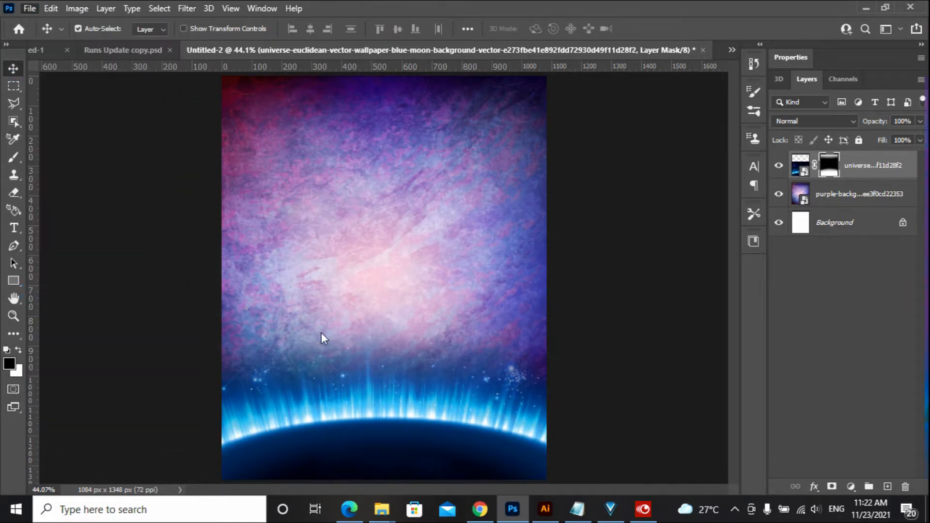
click(159, 139)
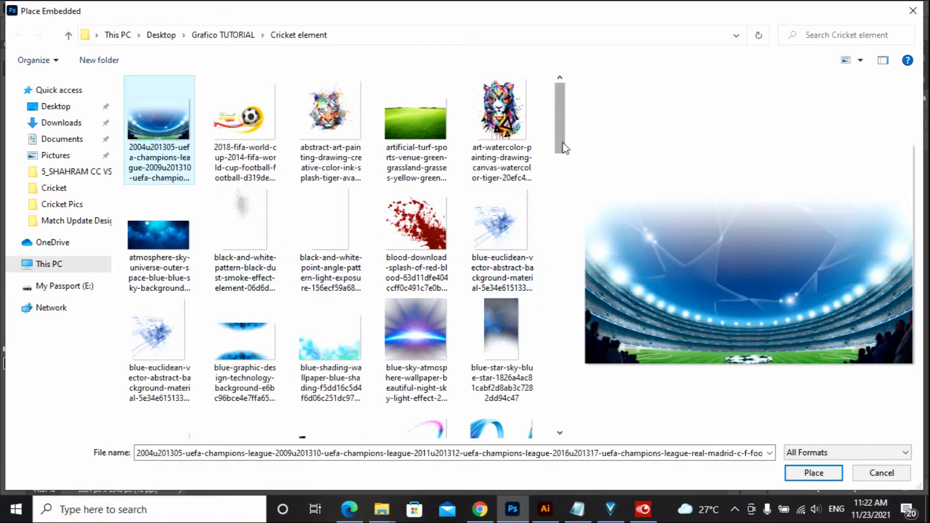
drag(563, 148, 562, 221)
click(330, 291)
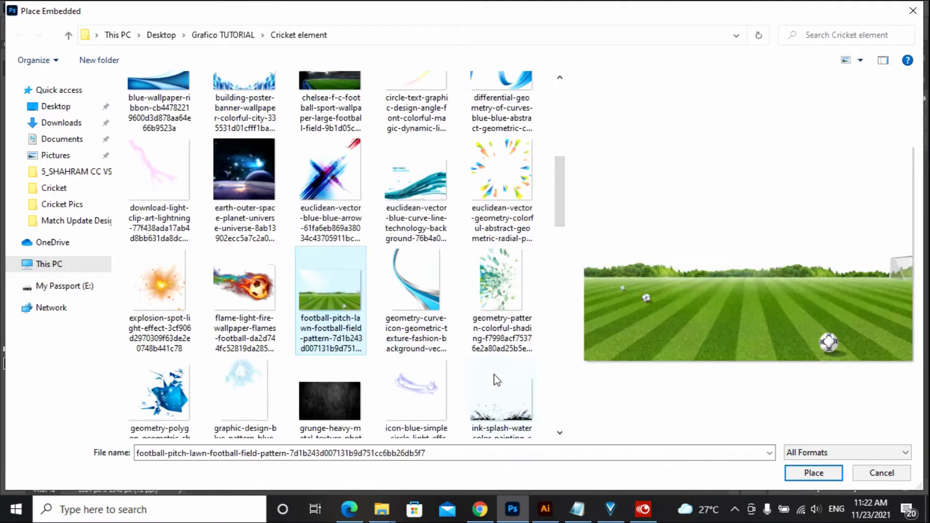
scroll(496, 380, down, 10)
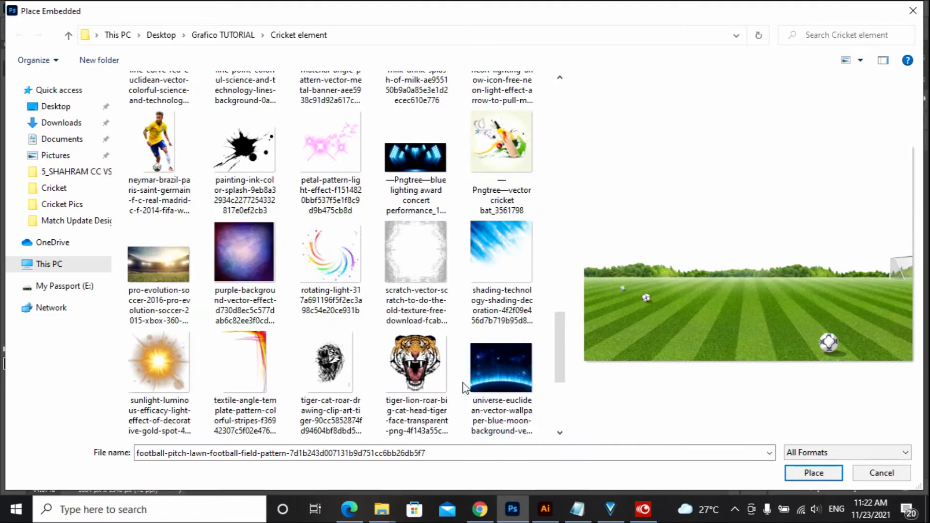
scroll(486, 375, down, 4)
scroll(487, 376, up, 3)
click(170, 238)
click(838, 477)
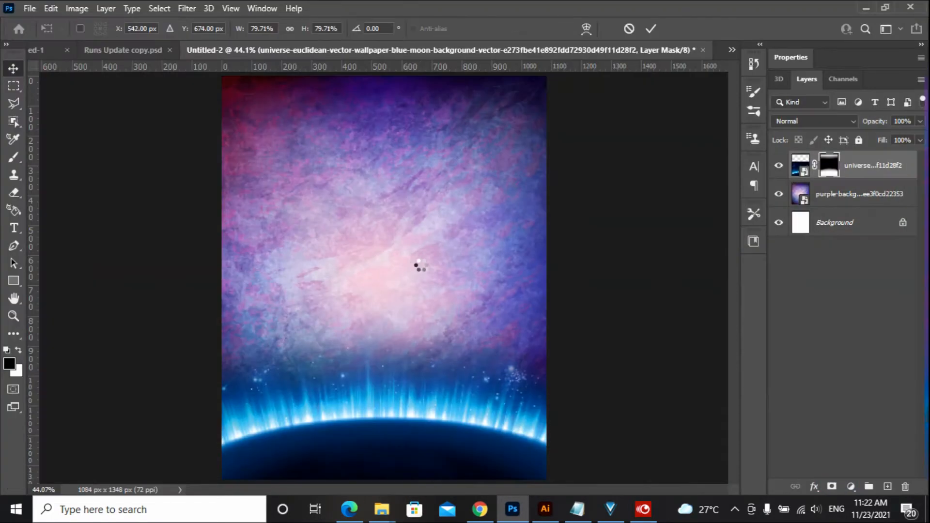
double_click(417, 326)
Move the stadium layer below the universe layer, then lower and enlarge the stadium image on the canvas.
drag(838, 170, 843, 208)
key(ctrl+t)
drag(413, 340, 411, 415)
drag(384, 448, 384, 482)
drag(384, 269, 385, 156)
double_click(413, 251)
click(412, 364)
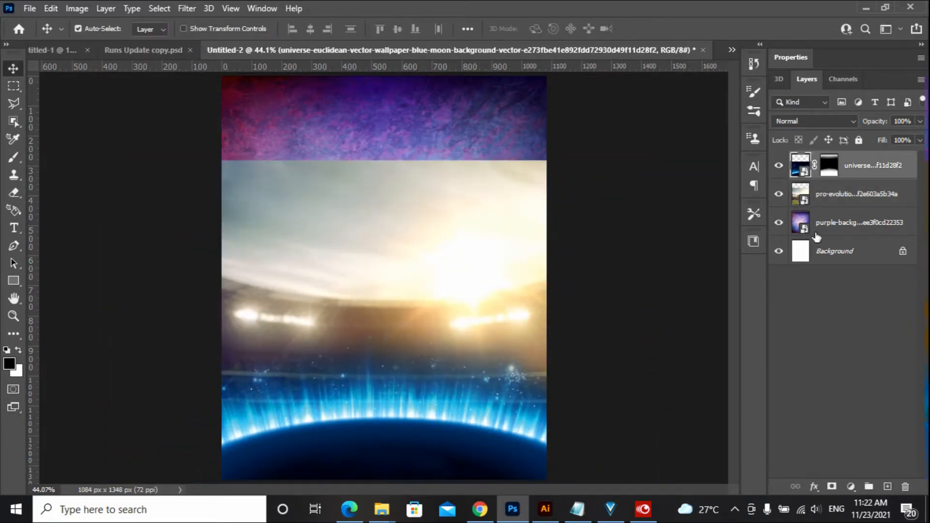
Mask the stadium layer and paint black with a 900 px soft brush to fade out its sky area.
click(834, 194)
click(831, 486)
key(b)
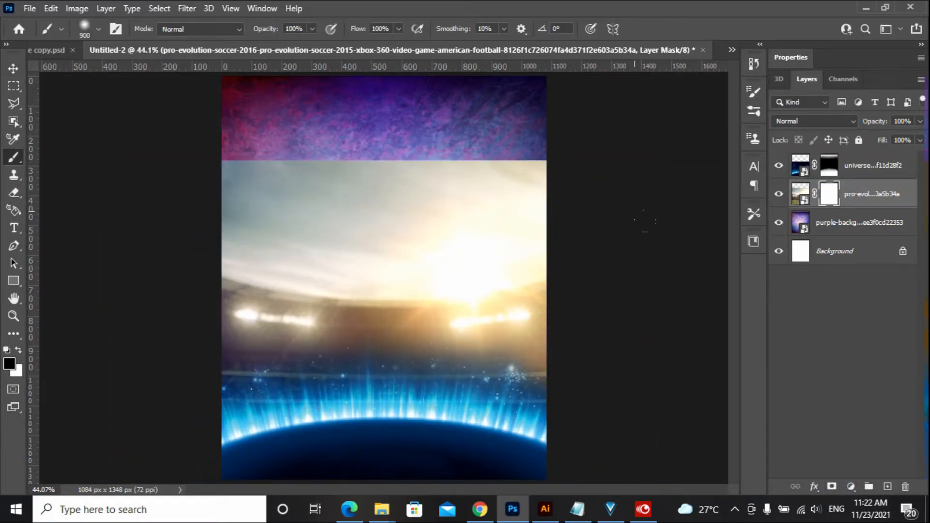
mouse_move(645, 222)
mouse_down()
mouse_move(436, 242)
mouse_move(353, 187)
mouse_move(465, 201)
mouse_up()
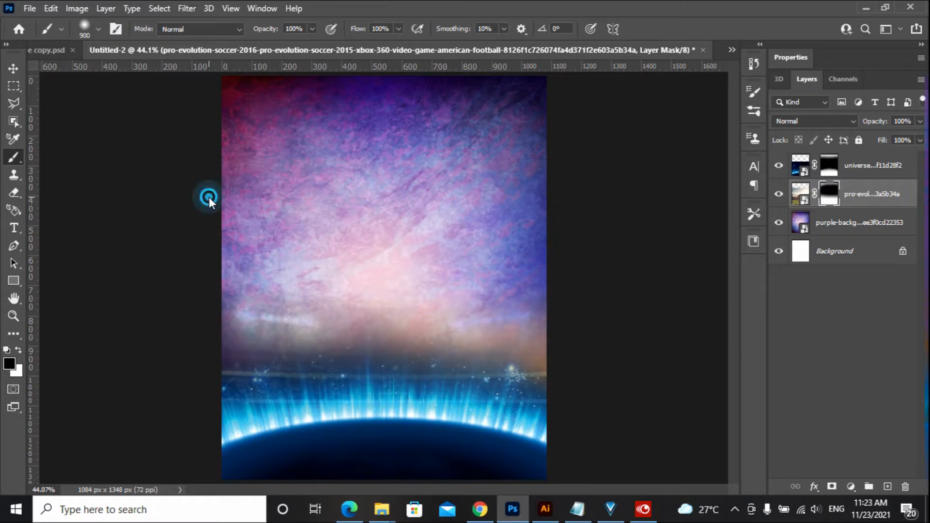
drag(208, 197, 561, 214)
click(13, 67)
Set the stadium layer's blend mode to Overlay.
click(801, 194)
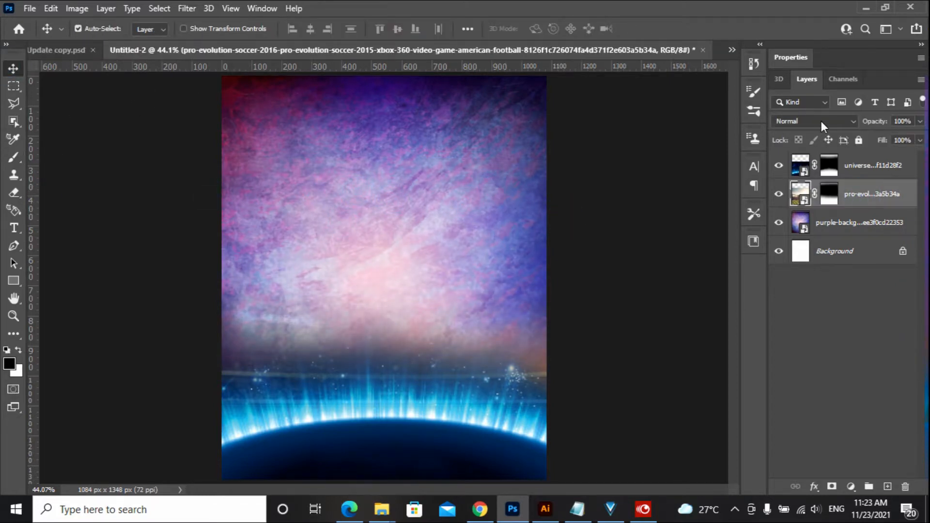
click(820, 121)
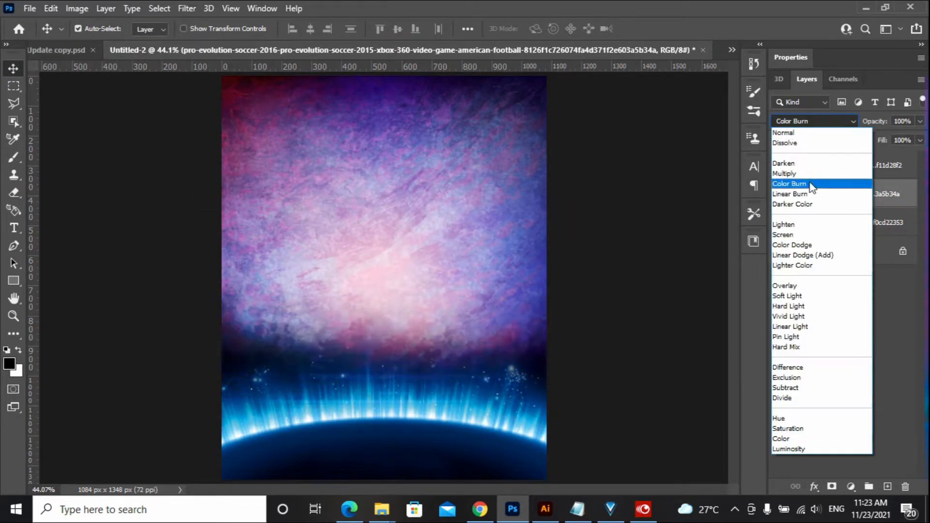
click(800, 287)
click(656, 304)
click(534, 351)
click(132, 266)
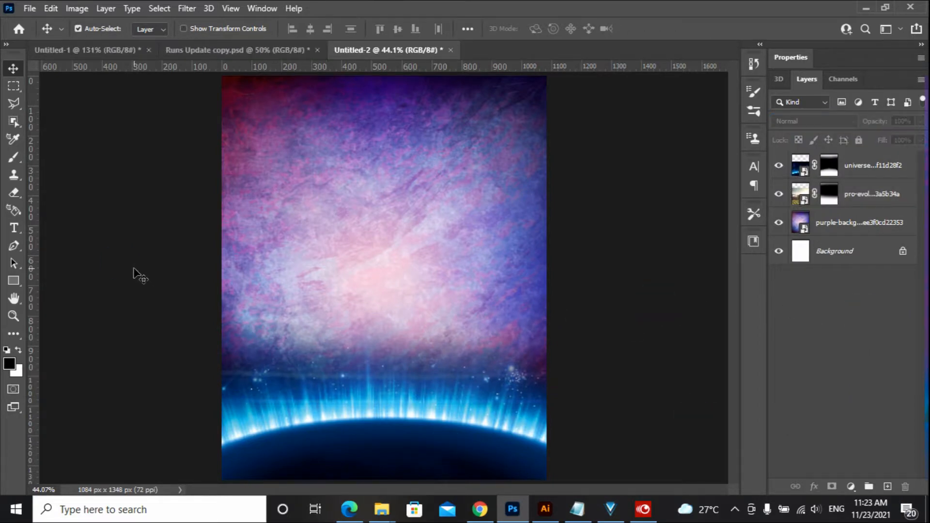
Convert the universe, stadium and purple texture layers together into one smart object.
key(ctrl+minus)
click(551, 364)
click(841, 222)
shift+click(861, 169)
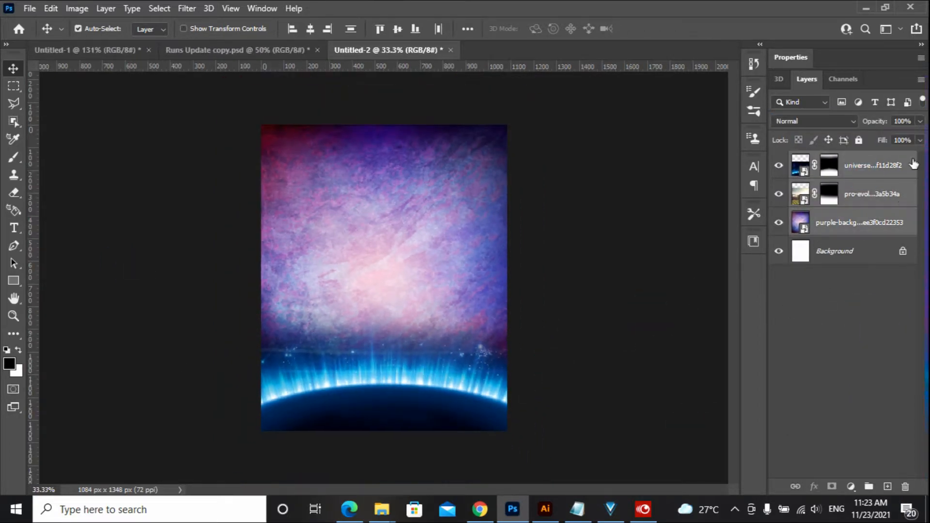
click(921, 79)
click(845, 266)
click(548, 358)
Place the light-creative-lighting-effects floodlight image from the Cricket element folder as embedded.
click(30, 9)
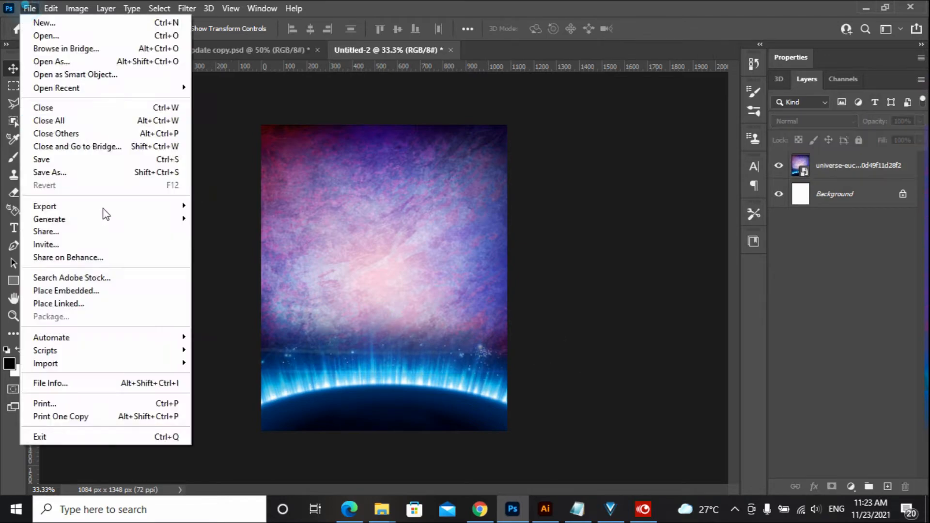
click(103, 290)
click(333, 326)
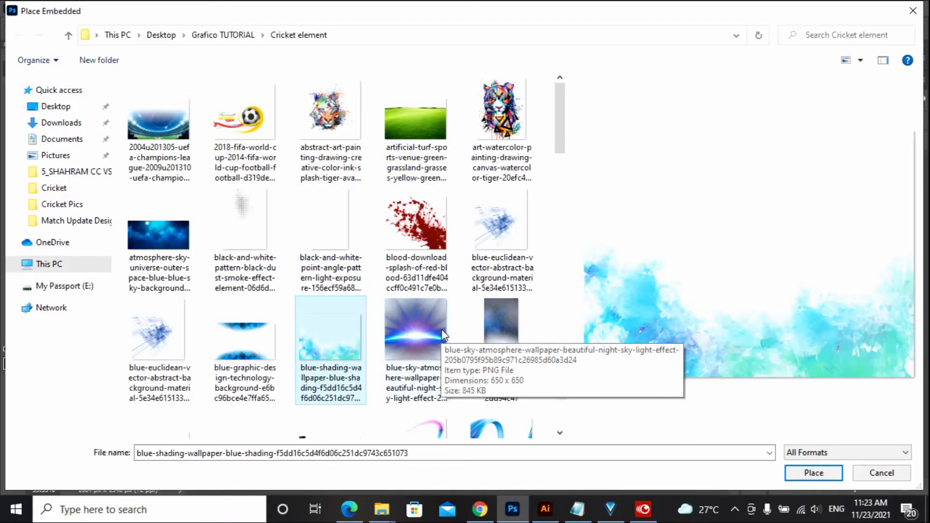
scroll(442, 334, down, 10)
click(278, 293)
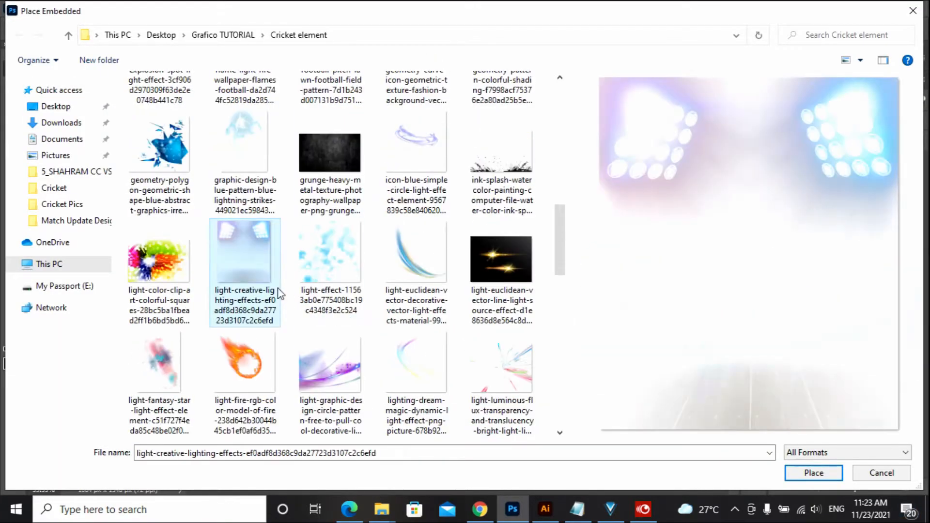
click(832, 477)
Scale the floodlight image to about 206% so it extends beyond the canvas with lights in both upper corners.
drag(383, 189, 385, 117)
drag(384, 369, 378, 460)
key(alt+shift)
drag(383, 117, 383, 101)
drag(535, 460, 538, 464)
drag(232, 104, 230, 99)
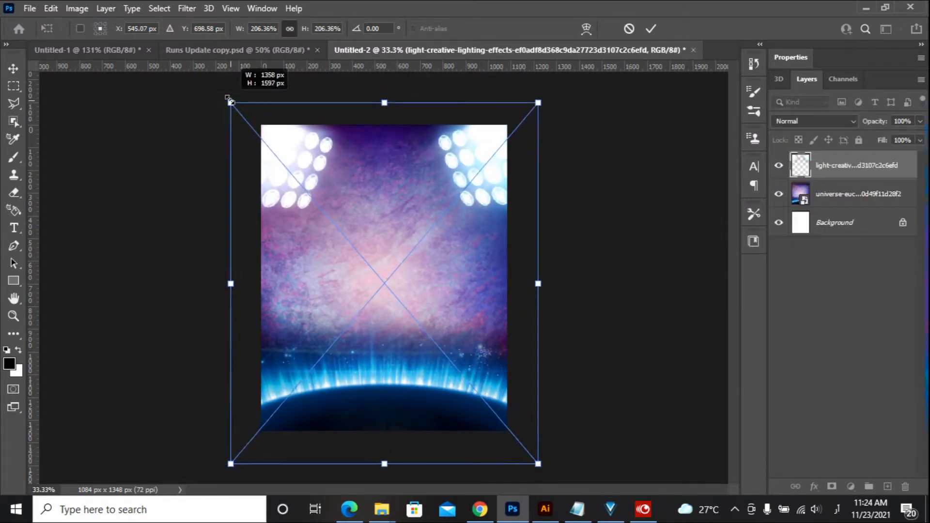
key(Return)
Compare the design with and without the floodlights, then mask their layer and fade out its lower part with black.
click(815, 166)
click(778, 170)
click(778, 169)
click(778, 169)
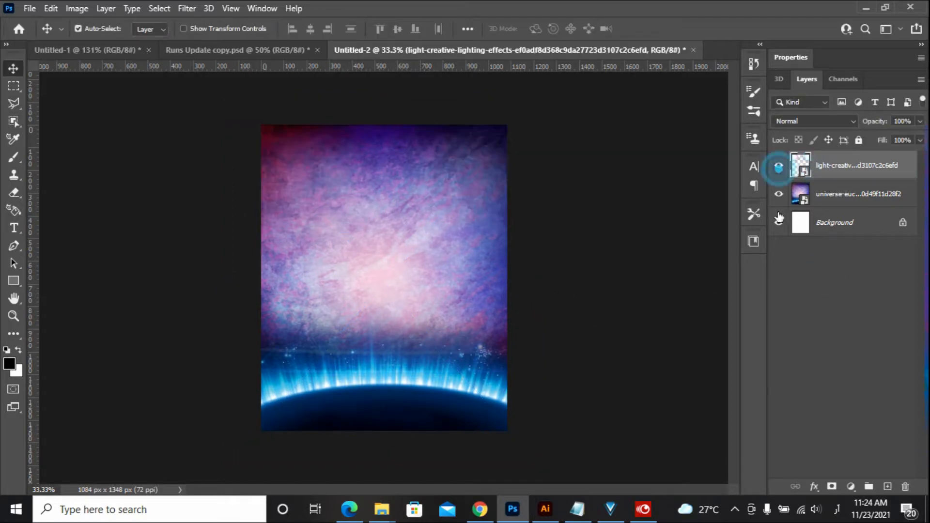
click(778, 167)
click(832, 486)
key(b)
click(590, 374)
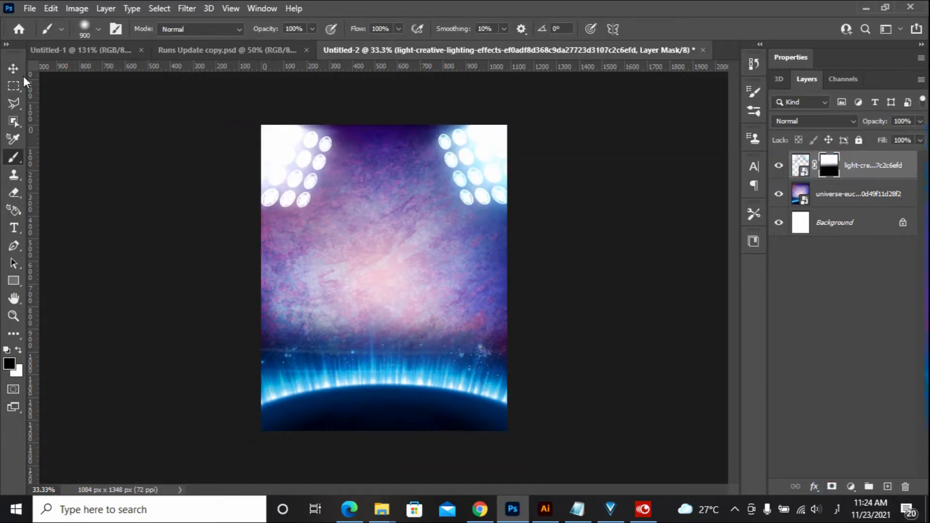
Convert the floodlight layer and the combined background layer into a single smart object.
click(13, 69)
click(56, 154)
click(848, 191)
ctrl+click(853, 168)
click(920, 80)
click(824, 252)
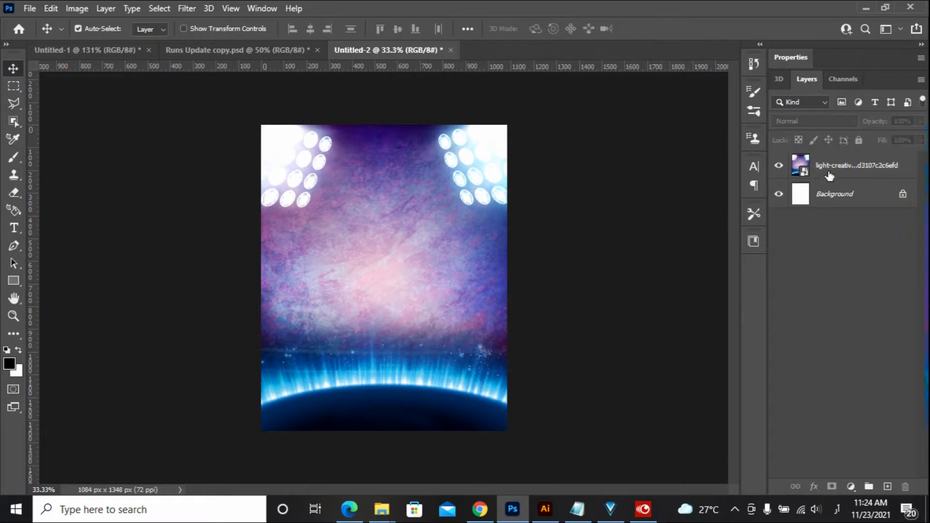
Add a new layer above the combined background and paint its edges black with a soft 900 px brush to form a vignette.
key(ctrl+shift+alt+n)
key(b)
mouse_move(203, 122)
mouse_down()
mouse_move(162, 175)
mouse_move(161, 326)
mouse_up()
mouse_move(609, 422)
mouse_down()
mouse_move(598, 222)
mouse_move(579, 129)
mouse_up()
key(ctrl+minus)
key(ctrl+minus)
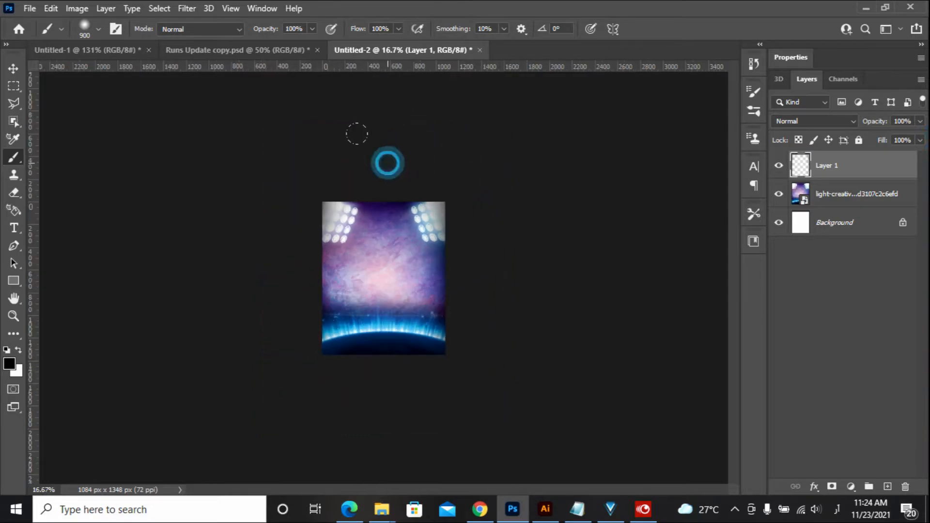
mouse_move(421, 359)
mouse_down()
mouse_move(447, 309)
mouse_move(456, 194)
mouse_move(409, 146)
mouse_move(296, 134)
mouse_up()
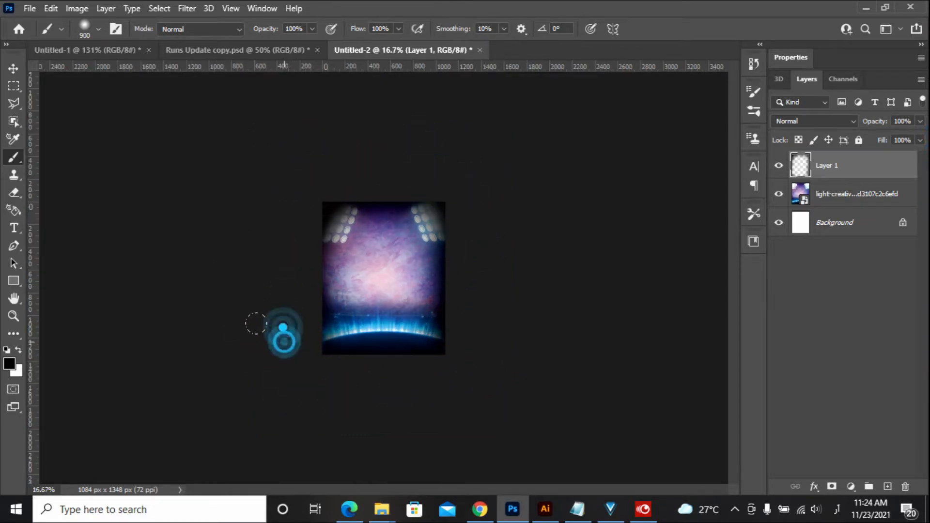
mouse_move(257, 268)
mouse_down()
mouse_move(258, 234)
mouse_move(332, 185)
mouse_move(441, 174)
mouse_move(453, 245)
mouse_up()
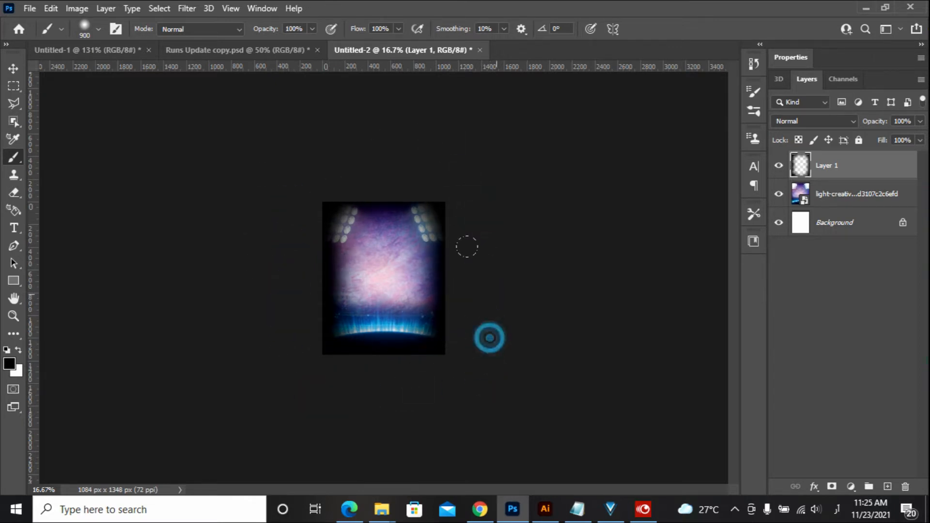
Set the blend mode of the black vignette layer to Overlay.
key(z)
click(390, 228)
click(390, 228)
click(13, 69)
click(73, 140)
click(823, 165)
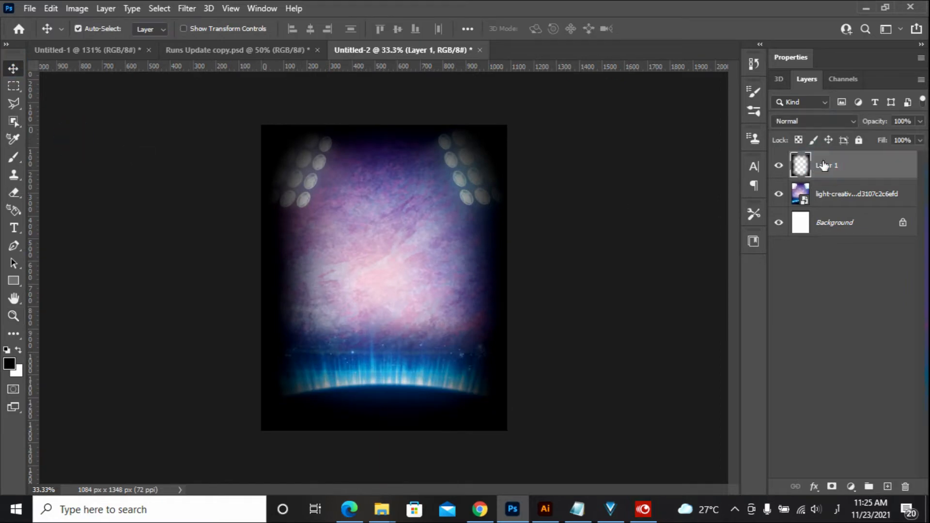
click(814, 121)
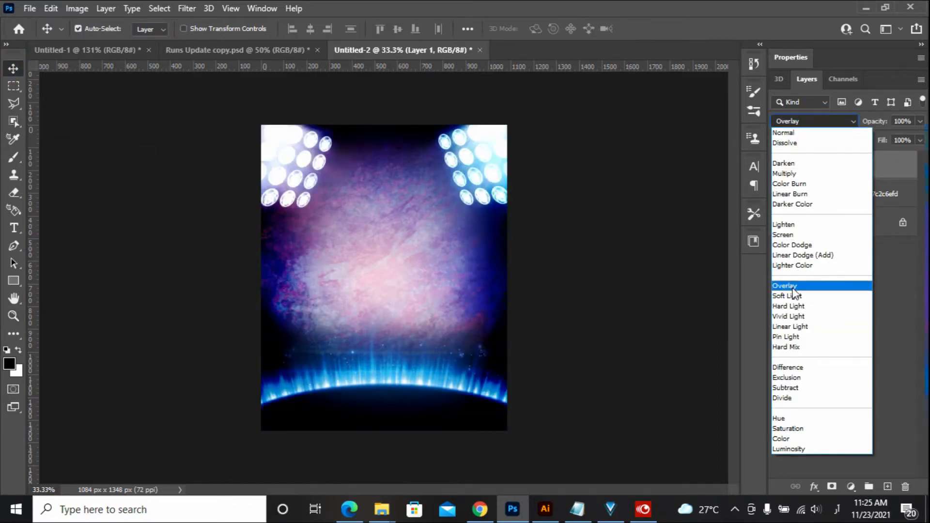
click(591, 291)
click(163, 228)
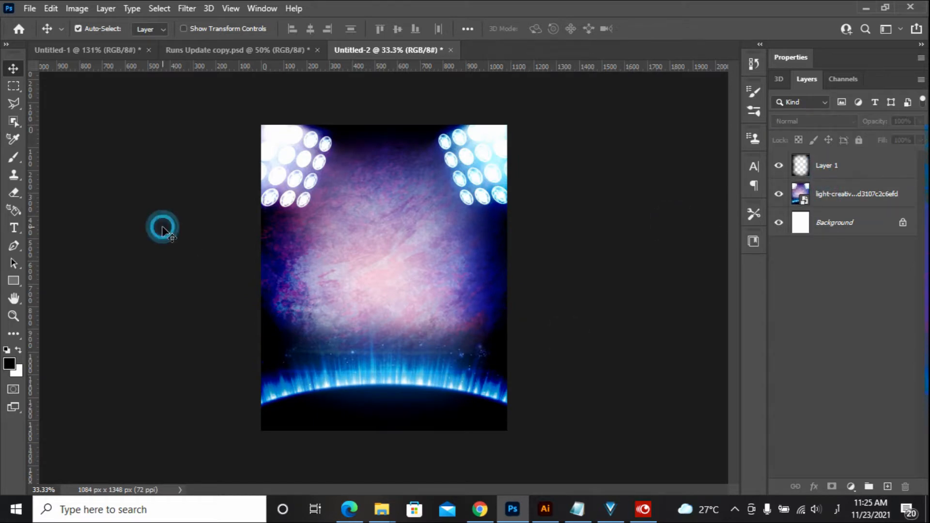
Place the Fakhar Zaman 3333PNG player image as embedded.
click(30, 9)
click(73, 289)
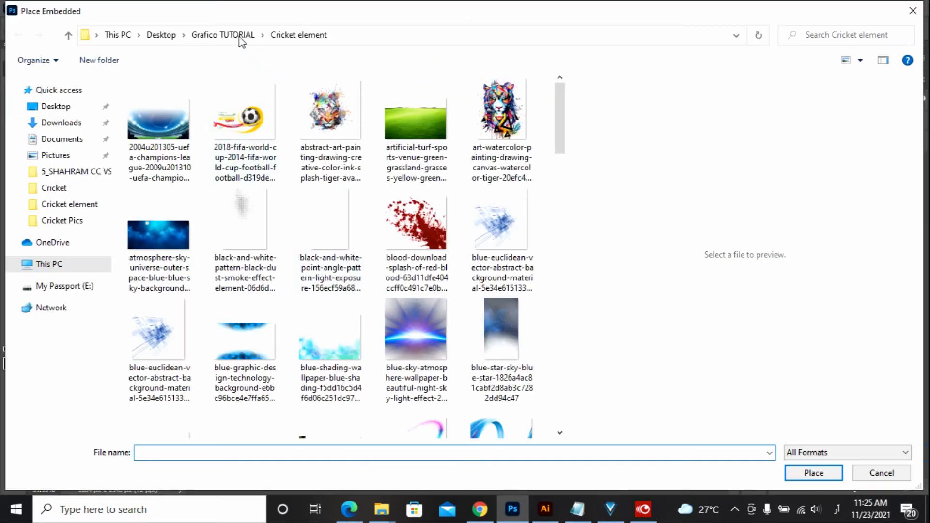
double_click(387, 129)
double_click(415, 307)
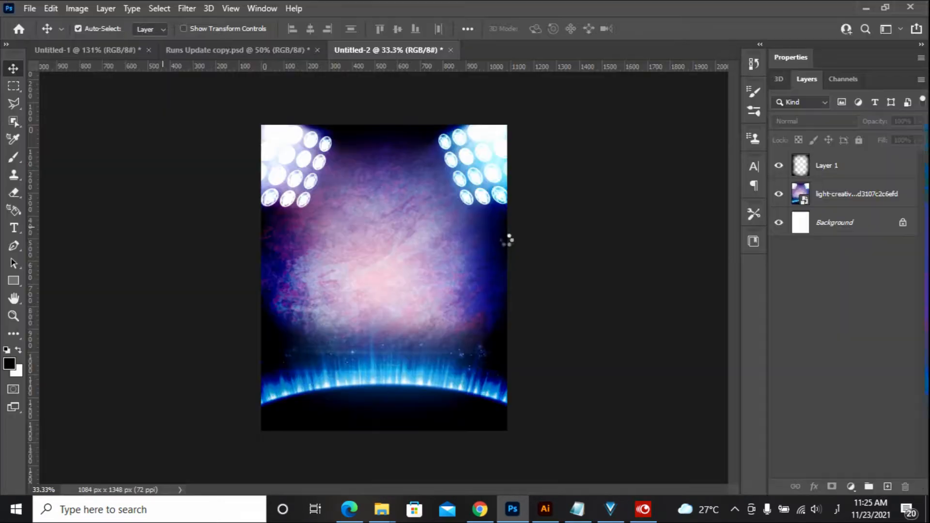
Scale down the player image and position it in the upper half of the poster between the floodlights.
drag(401, 249, 383, 207)
drag(261, 350, 281, 332)
drag(506, 332, 486, 314)
drag(388, 178, 395, 177)
key(Return)
key(z)
click(408, 29)
click(10, 68)
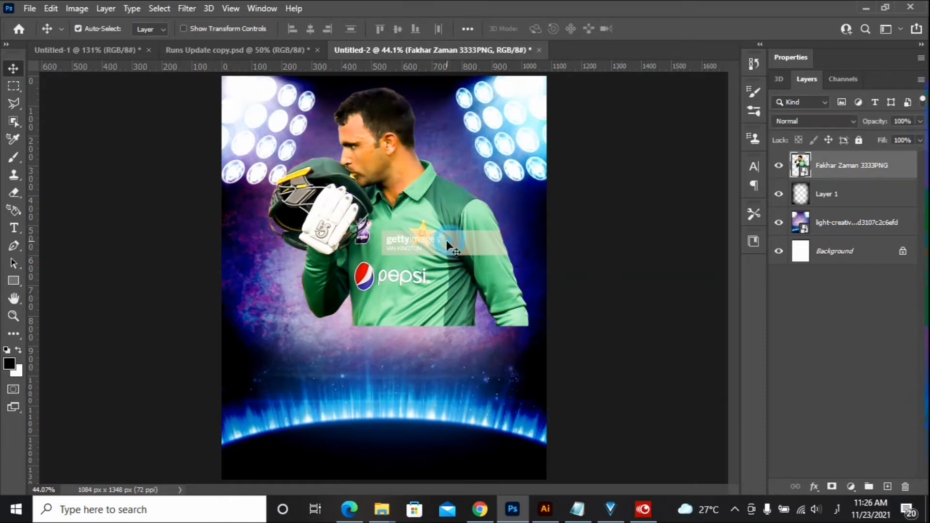
Add a Solid Color fill above Layer 1 in a green sampled from the player's jersey and set its blend mode to Hue.
click(834, 194)
click(851, 486)
click(833, 247)
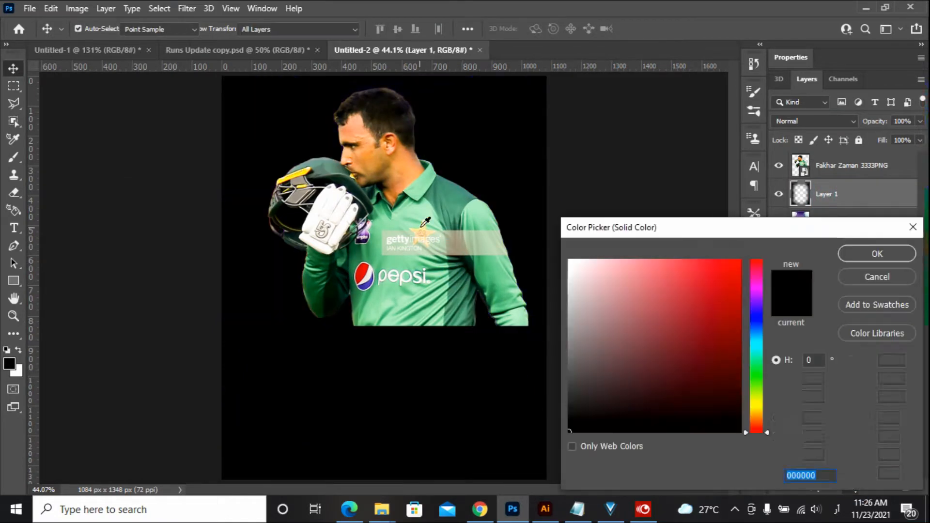
click(437, 190)
click(877, 253)
click(814, 121)
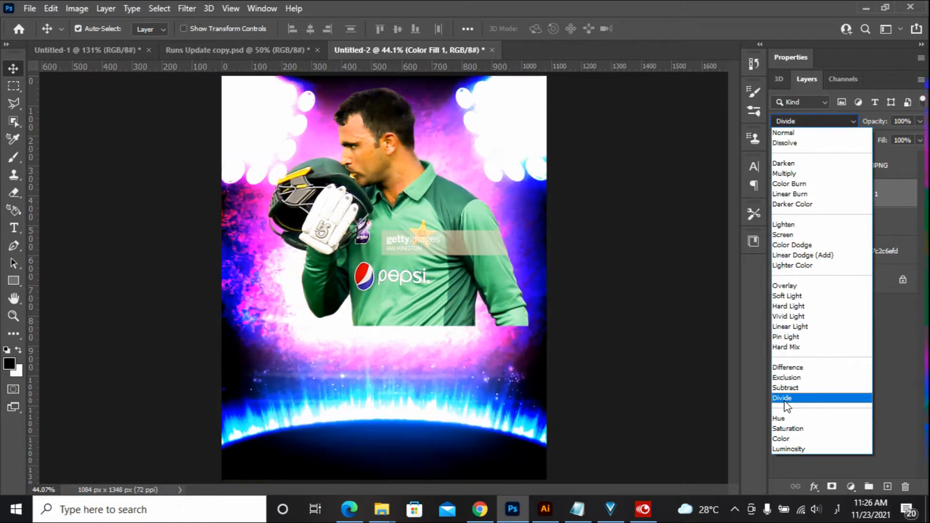
click(787, 419)
Add a layer mask to the player layer and open the _19___paint_brushes_by_domino_88 brush set for the Brush tool.
click(405, 243)
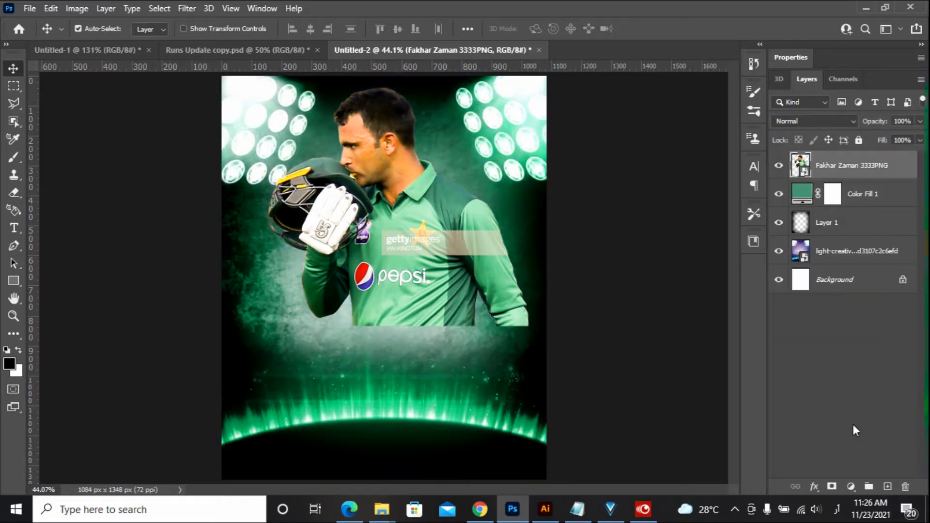
click(13, 157)
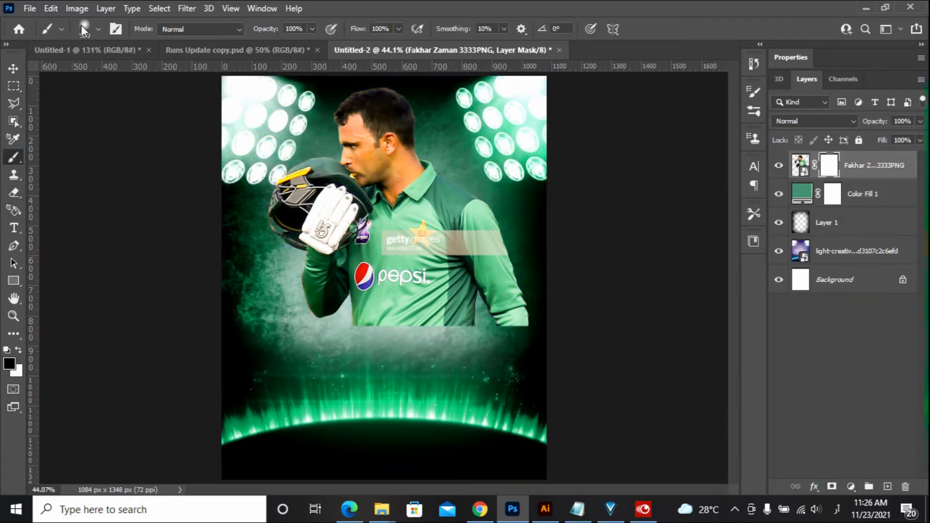
click(99, 29)
scroll(187, 305, down, 5)
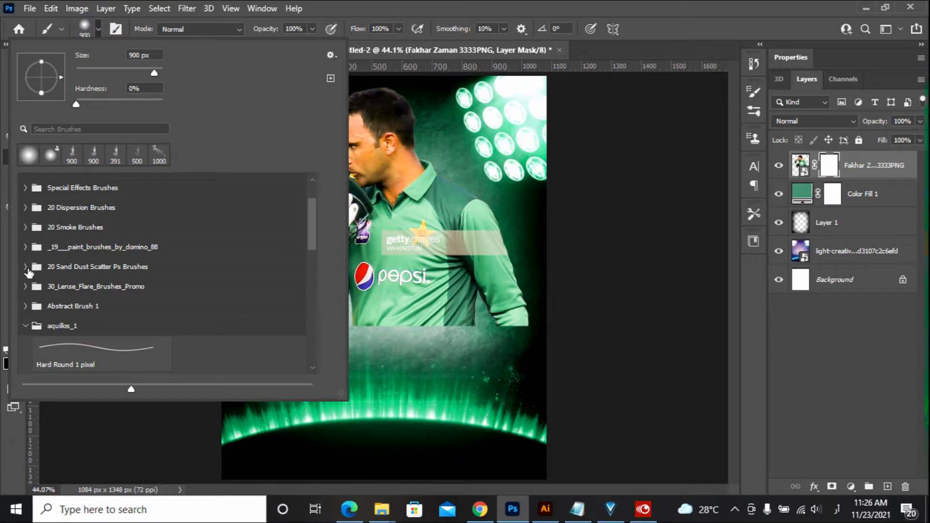
click(26, 267)
scroll(125, 326, down, 8)
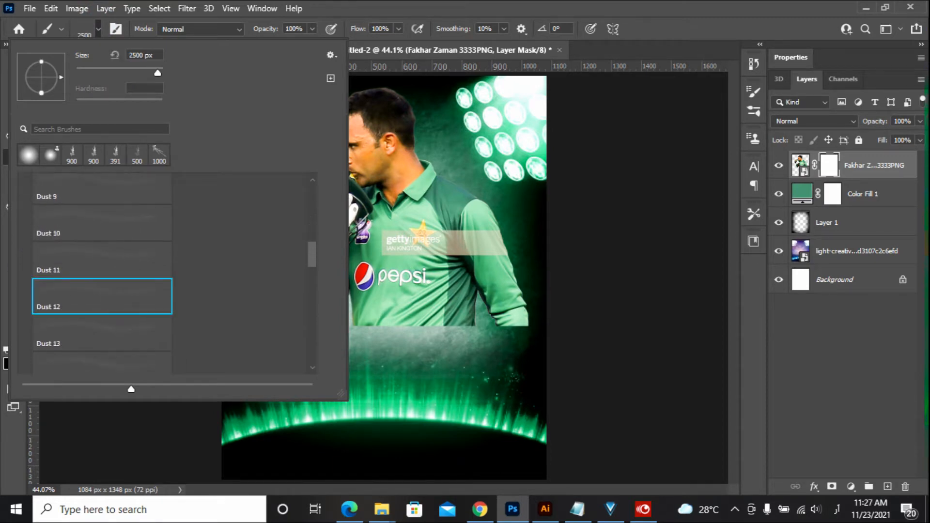
scroll(83, 256, up, 5)
click(24, 234)
click(25, 214)
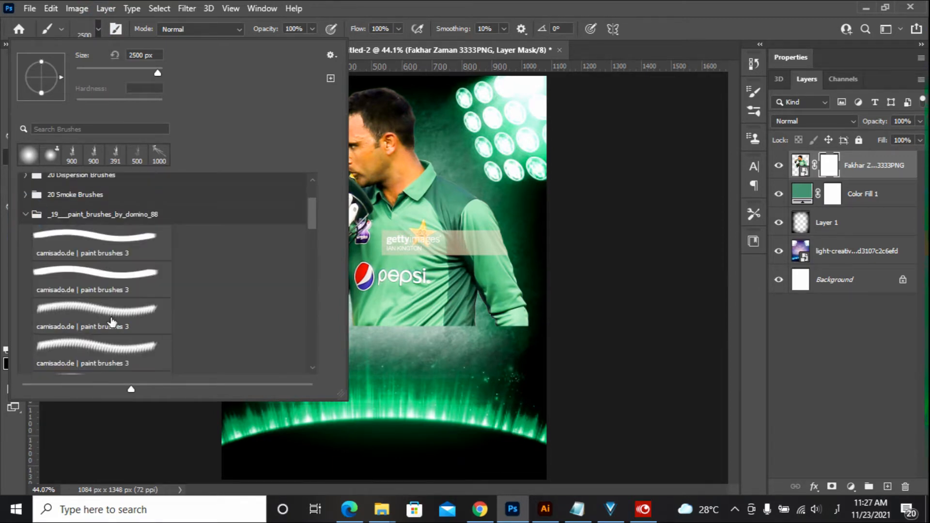
Fade the player's lower jersey and arms on the mask with black stamps of the 847 px paint brush.
click(477, 39)
click(480, 324)
click(433, 349)
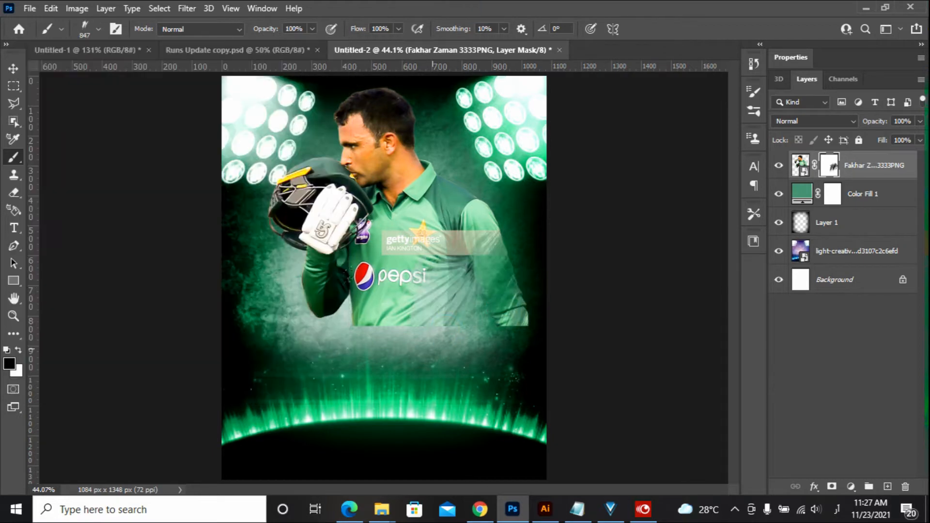
click(325, 326)
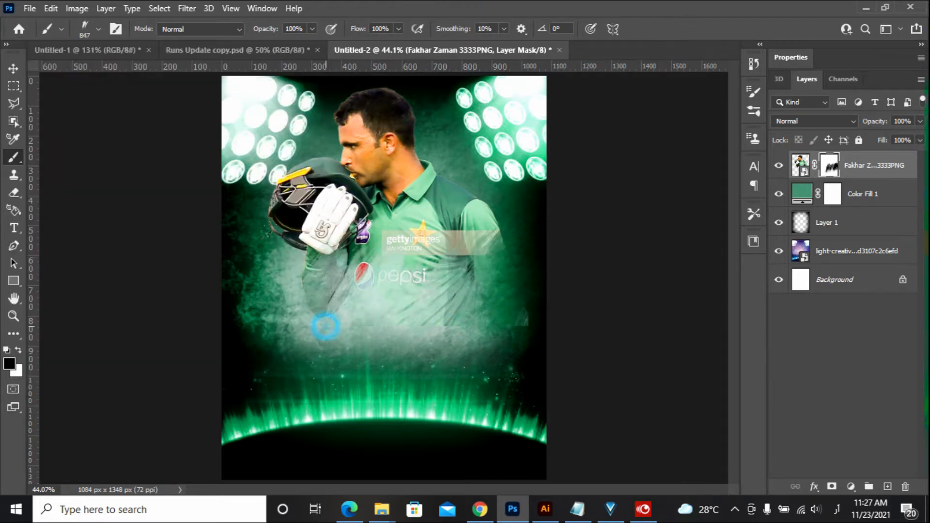
Mask out the rest of the player's lower torso in black with another paint brush at 600 px and a 46° angle.
click(97, 30)
click(118, 354)
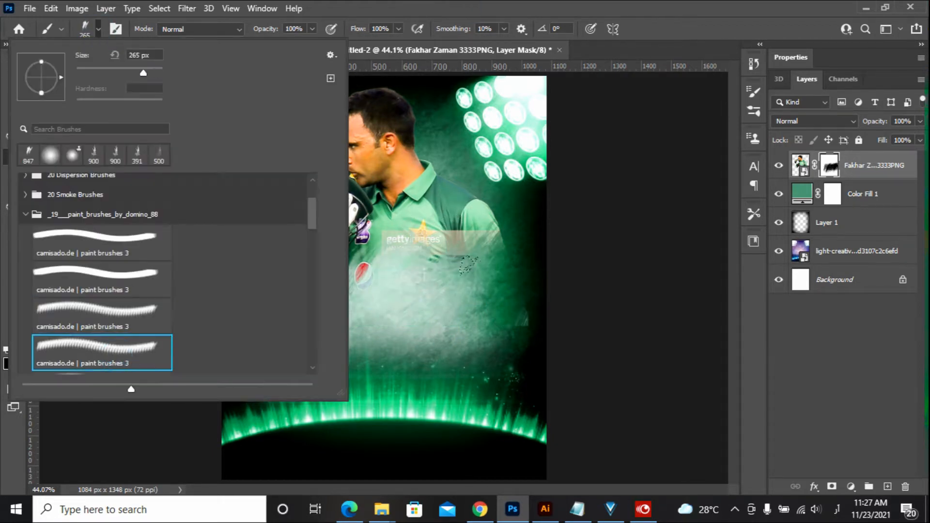
scroll(136, 343, down, 1)
key(Escape)
click(98, 30)
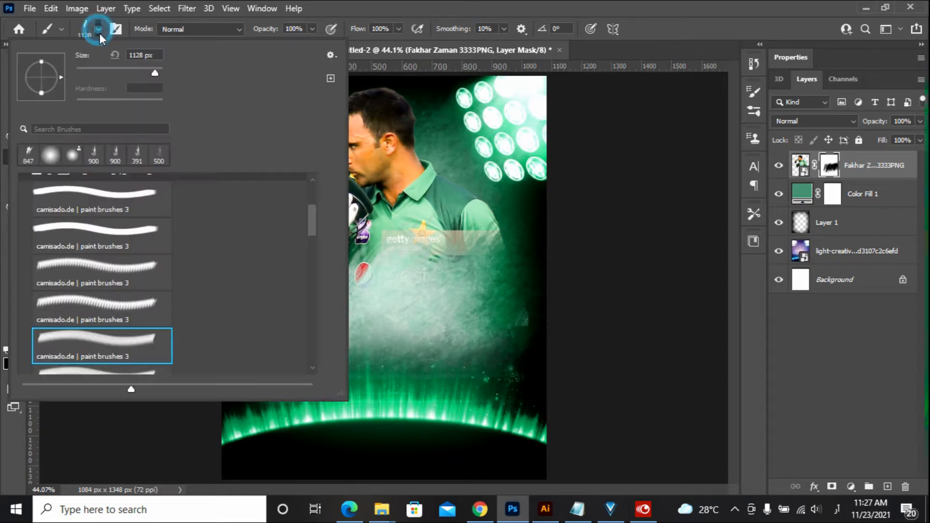
drag(62, 68, 59, 62)
click(362, 9)
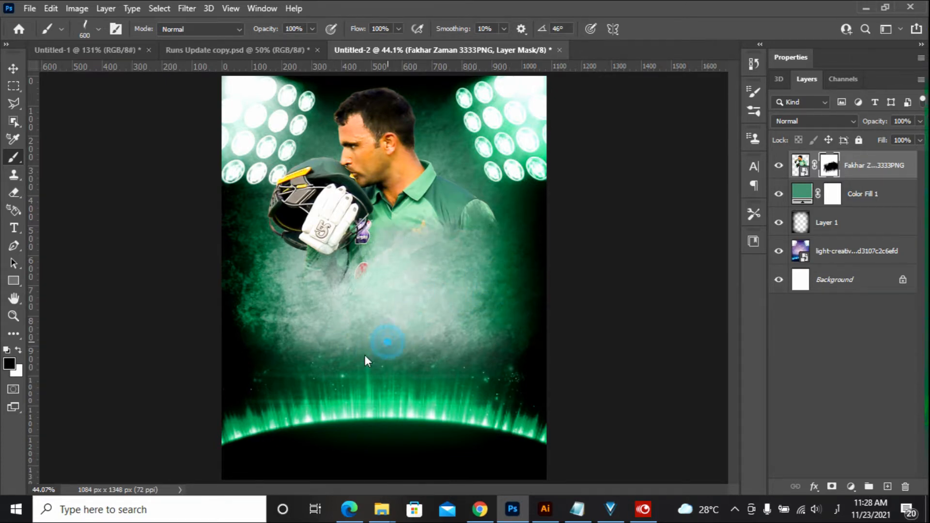
Apply a Levels adjustment to the player image, moving the white input point slightly inward.
click(13, 68)
click(800, 165)
key(ctrl+l)
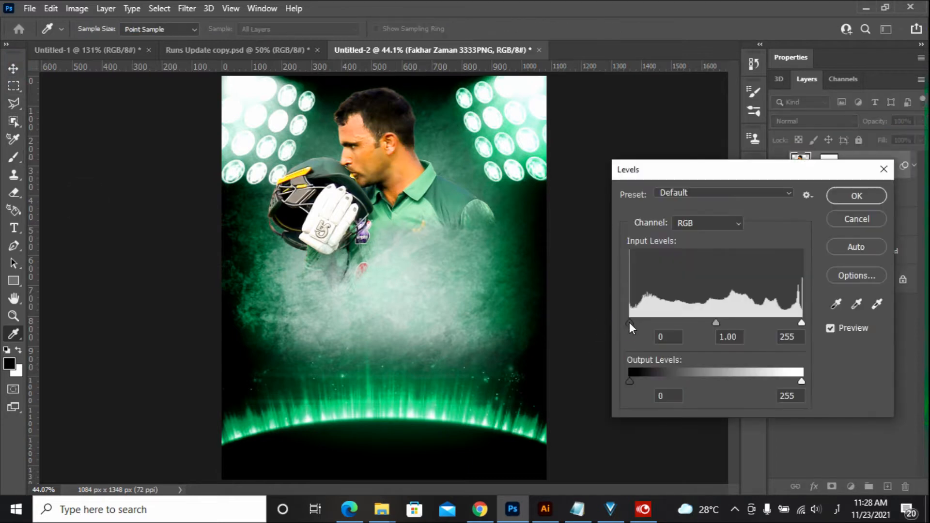
drag(630, 322, 641, 322)
click(879, 219)
key(ctrl+l)
drag(801, 323, 795, 322)
click(856, 196)
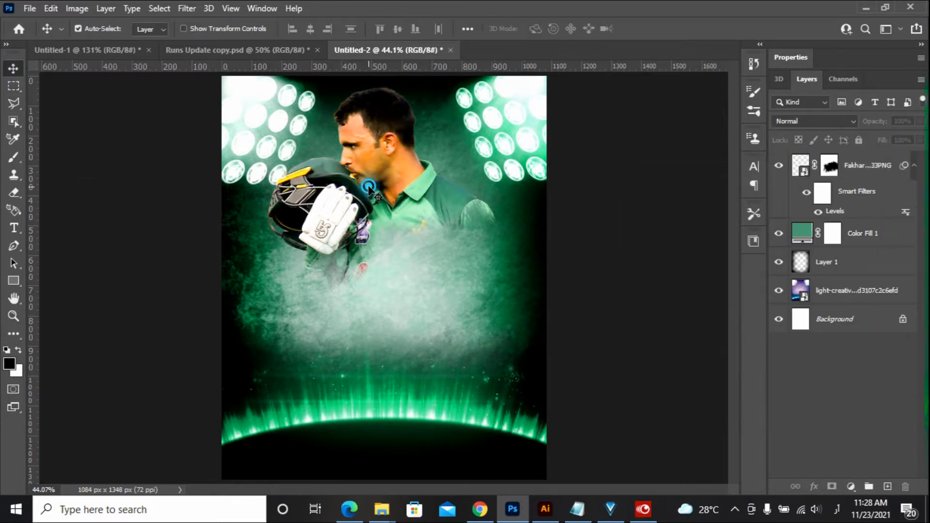
Add a layer clipped to the player and paint white highlights on the hair, face and helmet with a soft 200 px brush.
click(887, 487)
key(ctrl+alt+g)
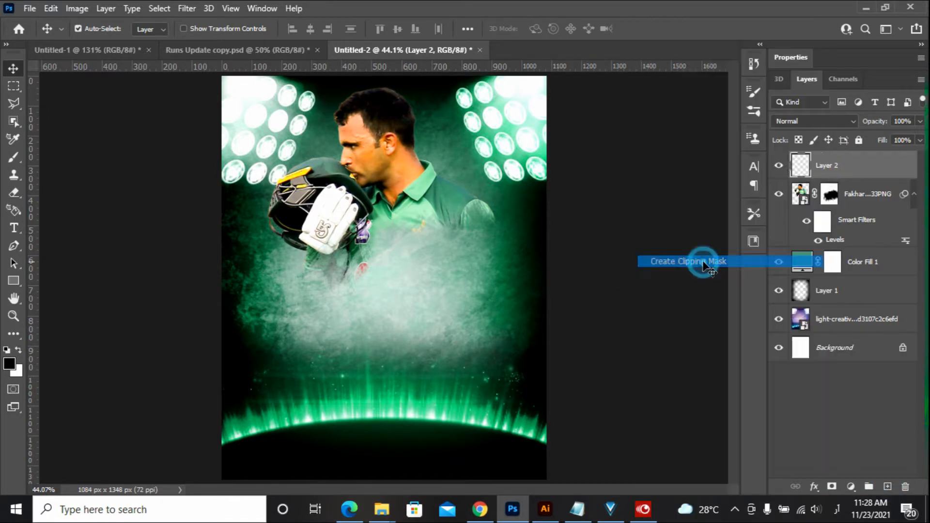
key(b)
click(99, 29)
drag(313, 228, 316, 183)
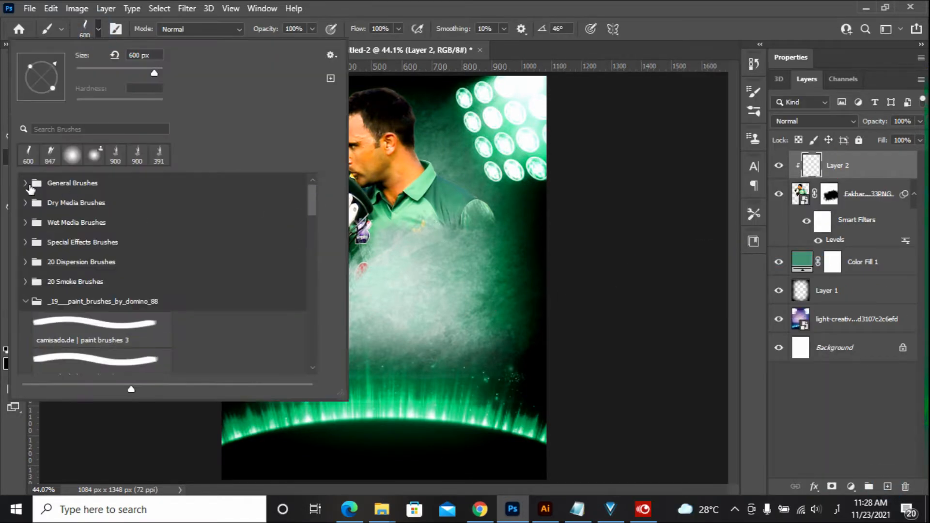
click(28, 188)
double_click(80, 209)
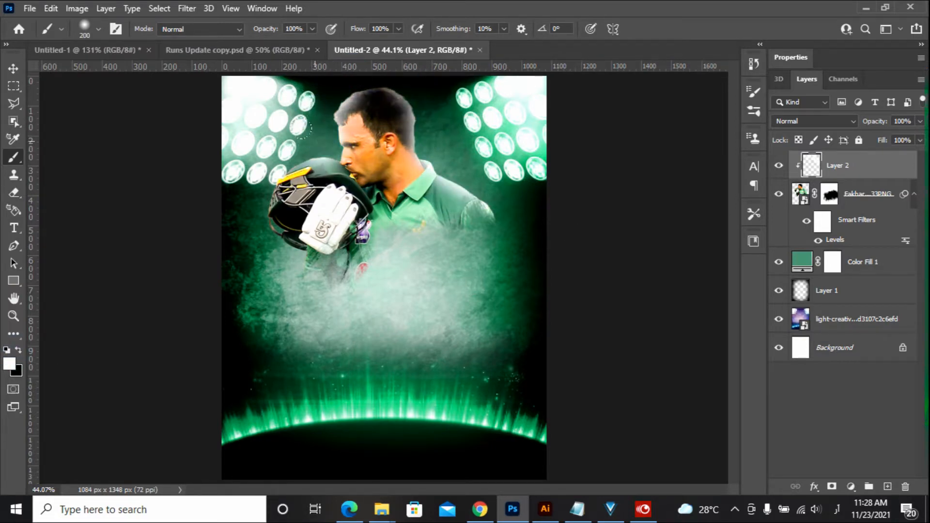
key(v)
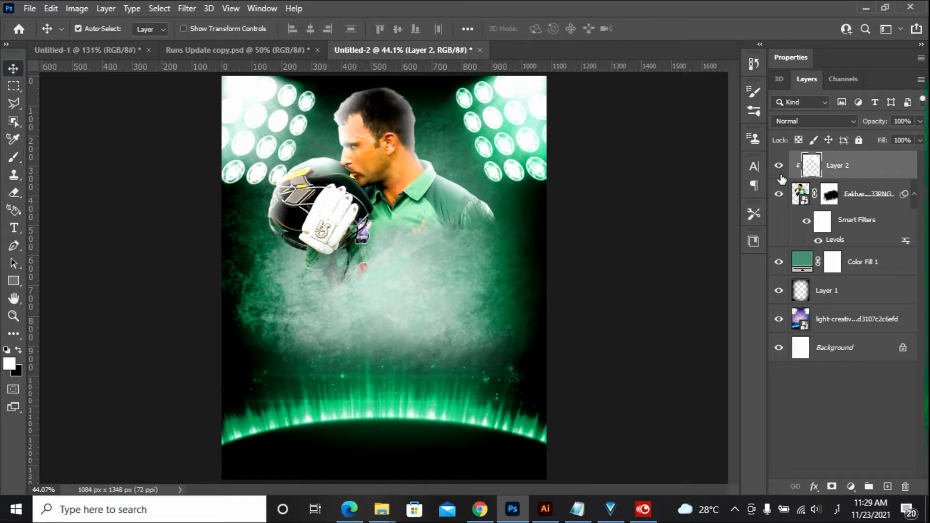
Set the white highlight layer's blend mode to Soft Light and compare the player with and without it.
click(799, 120)
click(800, 299)
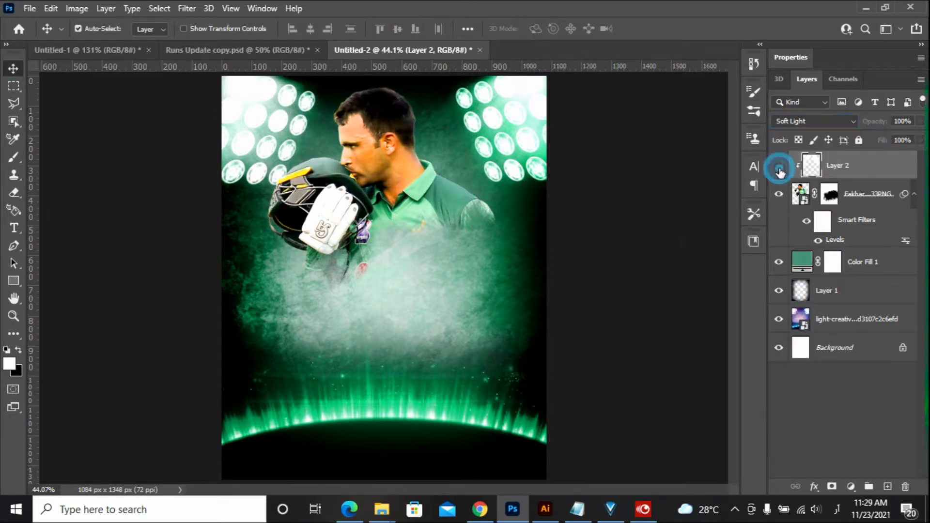
click(615, 199)
Add another clipped layer directly above the player and paint black shading on the helmet, face and neck at 43% opacity and 74% flow.
click(823, 204)
click(888, 488)
key(z)
click(403, 161)
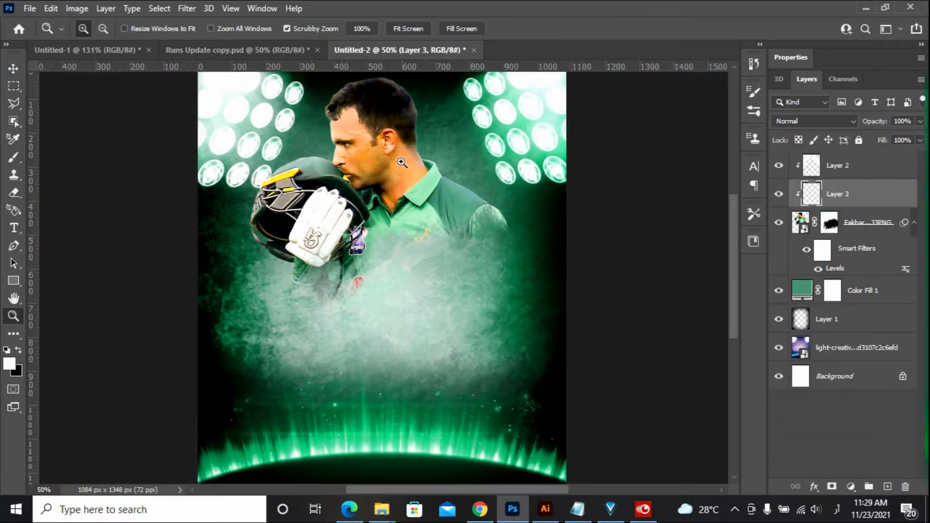
click(402, 194)
key(b)
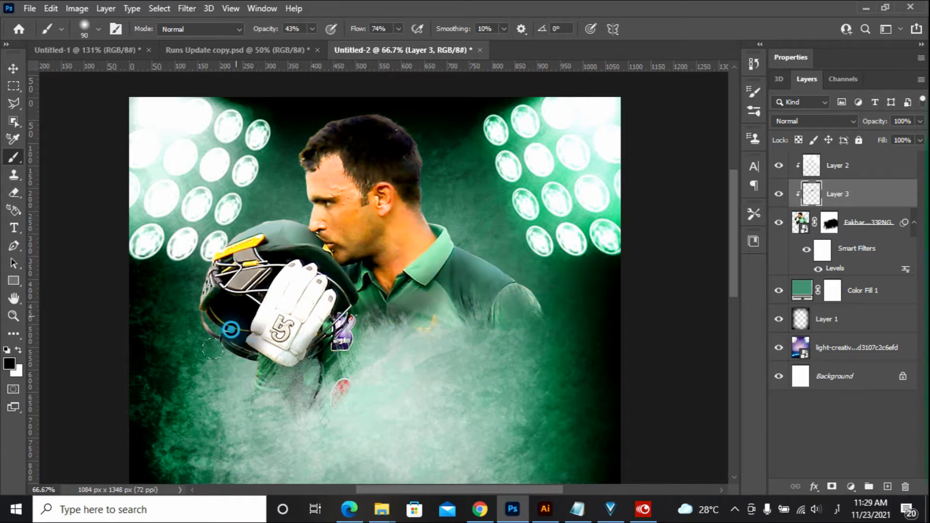
mouse_move(212, 348)
mouse_down()
mouse_move(337, 277)
mouse_move(402, 269)
mouse_up()
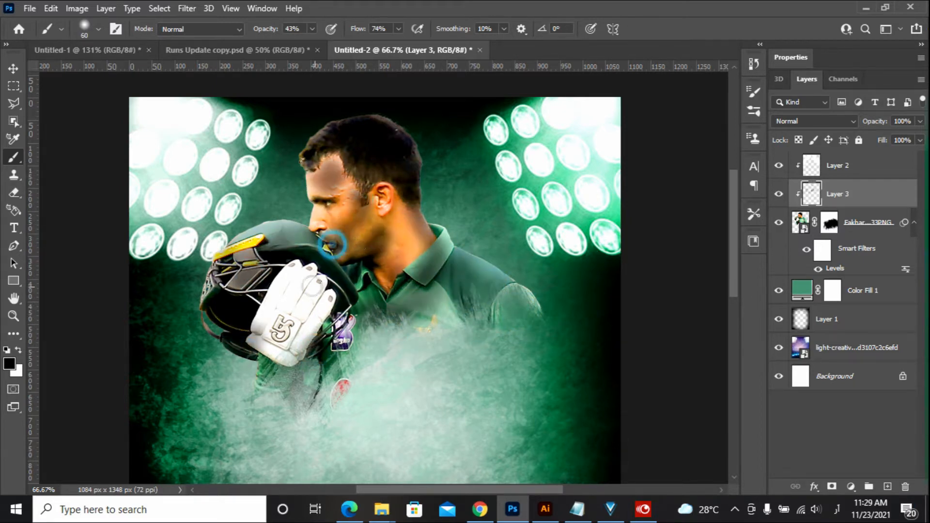
Change the black shading layer's blend mode and adjust its fill, comparing the player with and without the shading.
key(v)
click(779, 194)
click(813, 121)
click(789, 274)
click(778, 193)
drag(882, 140, 847, 163)
key(ctrl+0)
click(70, 153)
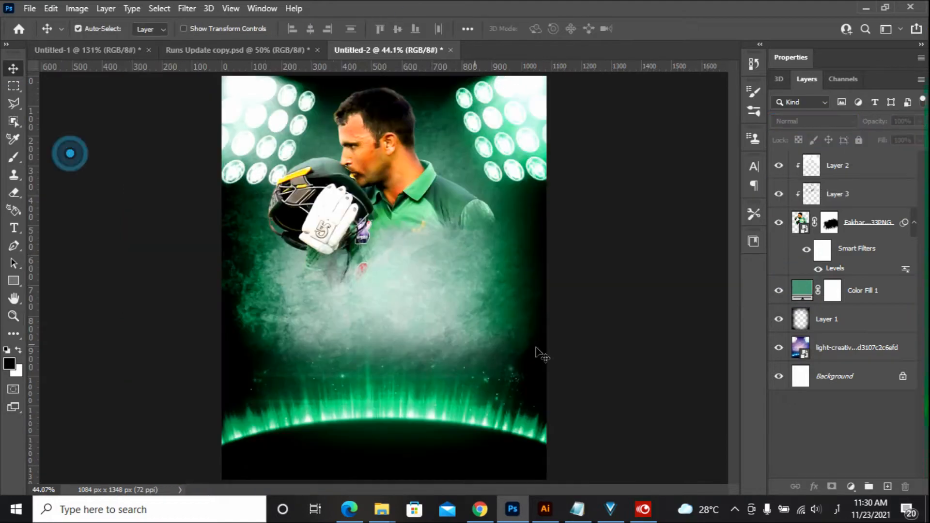
Place the fakhar zaman cutout2 pics image as embedded.
click(30, 8)
click(70, 285)
click(416, 387)
click(155, 387)
click(808, 475)
Scale down the full-body player cutout and stand it on the glowing arc, right of the poster's centre.
drag(383, 76, 384, 206)
drag(388, 291, 436, 272)
drag(347, 458, 355, 446)
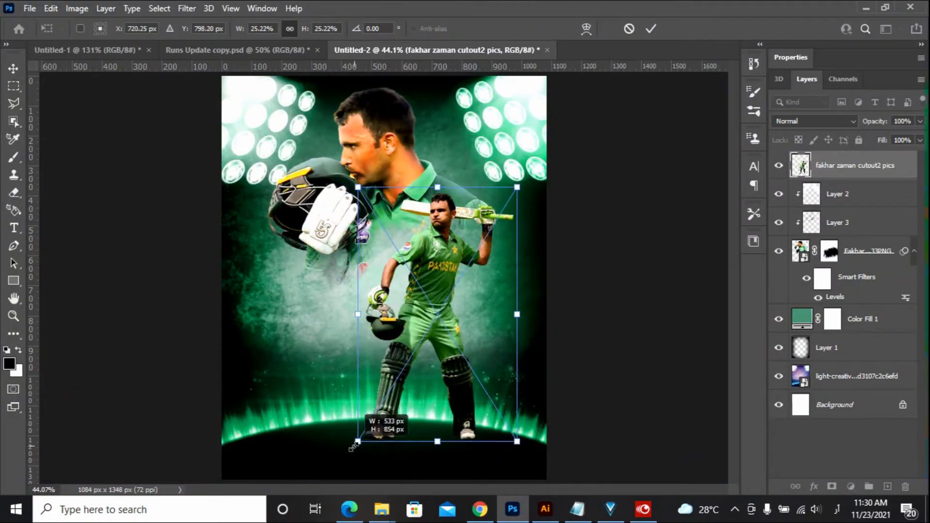
drag(518, 442, 524, 443)
drag(358, 188, 372, 219)
key(Return)
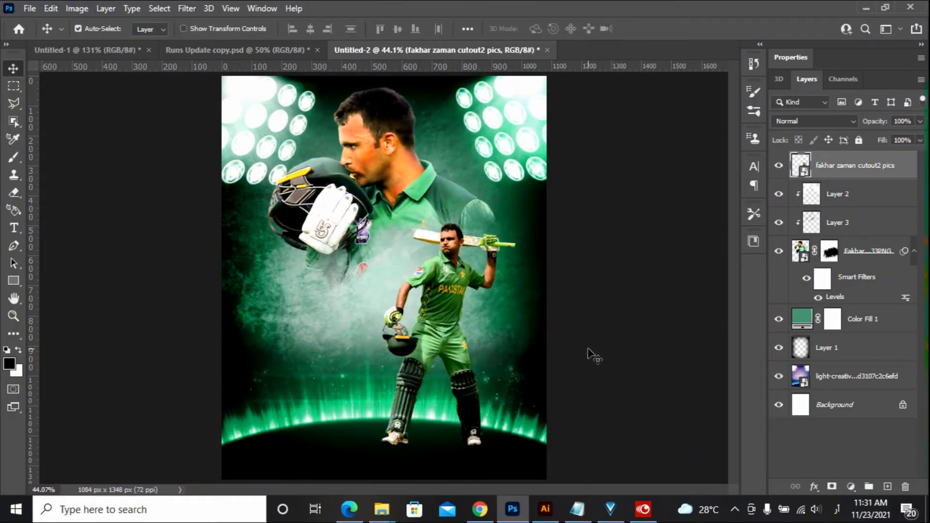
Add a new layer above the full-body player cutout and clip it to the cutout.
key(z)
double_click(432, 402)
key(v)
click(887, 487)
right_click(843, 165)
click(695, 265)
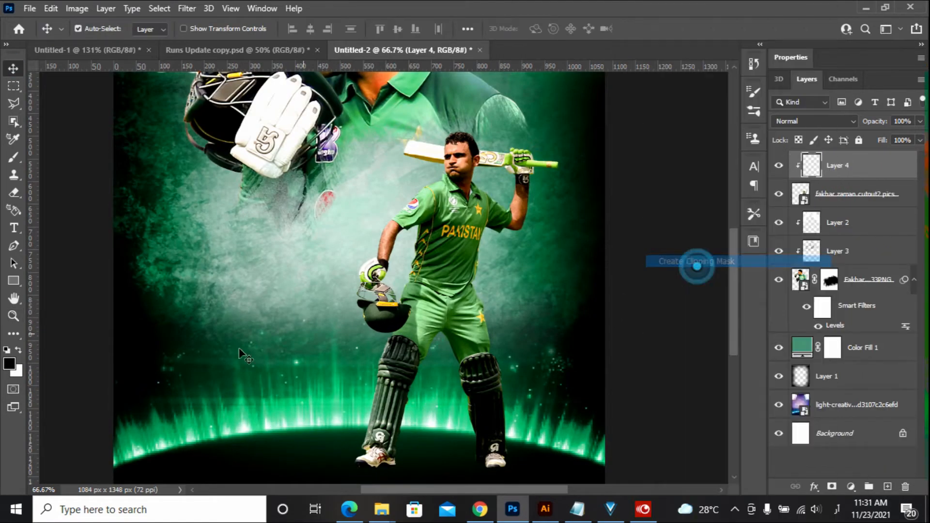
Paint soft white highlights along the edges of the full-body player on its clipped layer and change that layer's blend mode.
key(x)
key(b)
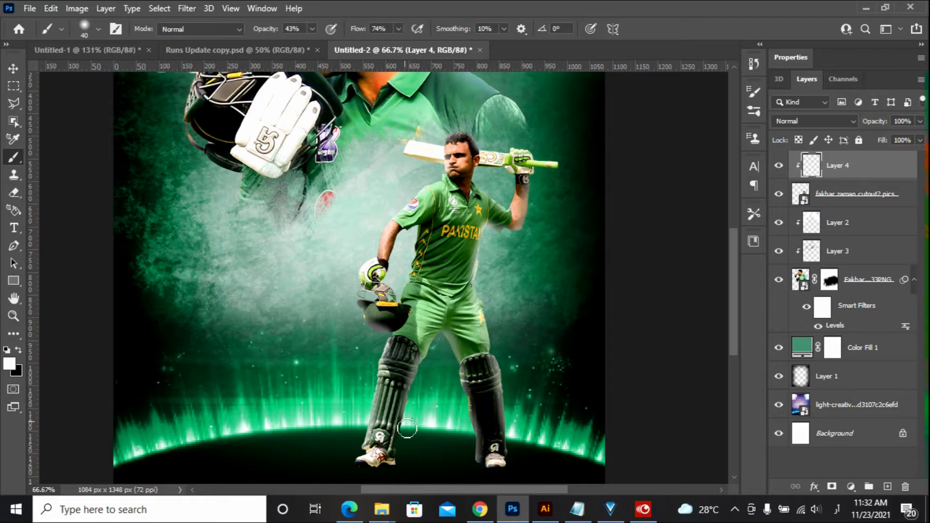
click(13, 72)
click(813, 121)
click(799, 284)
Add a clipped layer directly above the full-body player cutout and brush soft black shading over the shirt.
click(836, 195)
click(887, 486)
key(z)
double_click(465, 202)
key(b)
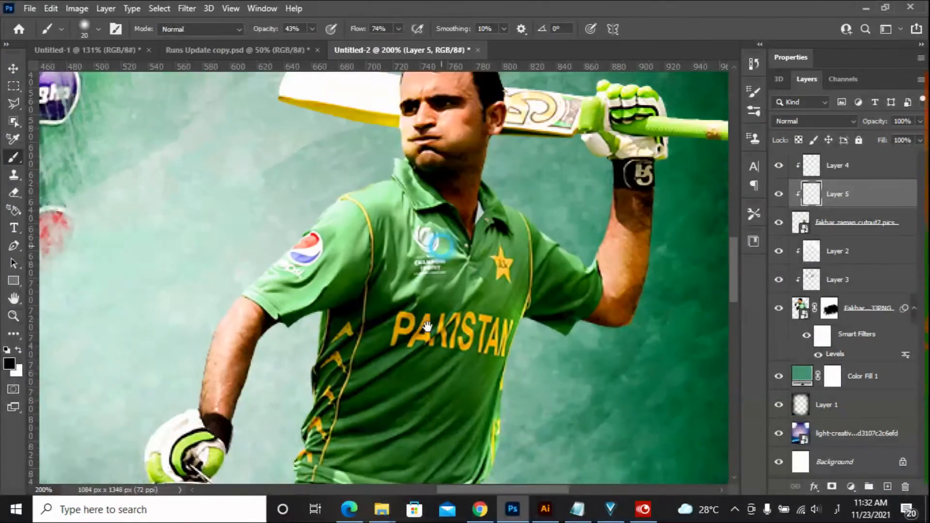
drag(427, 327, 412, 380)
key(bracketleft)
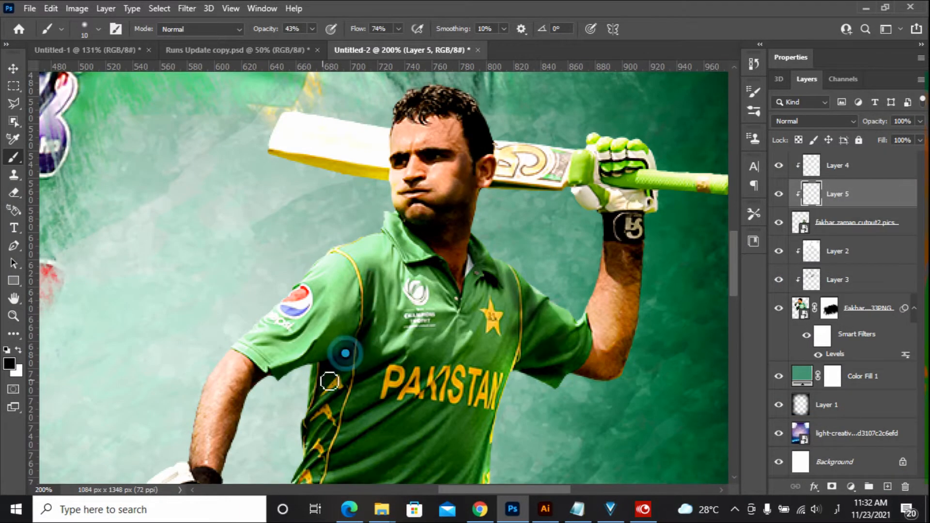
scroll(352, 264, down, 2)
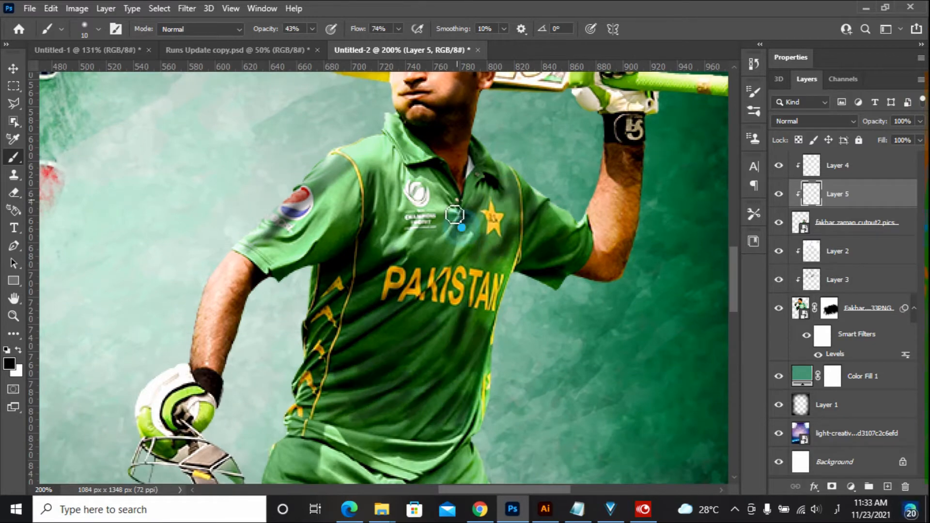
Brush black shading along the trousers, helmet side and leg pads of the full-body player.
scroll(318, 324, down, 3)
drag(318, 325, 309, 428)
drag(299, 277, 283, 329)
drag(224, 156, 228, 228)
drag(233, 238, 227, 99)
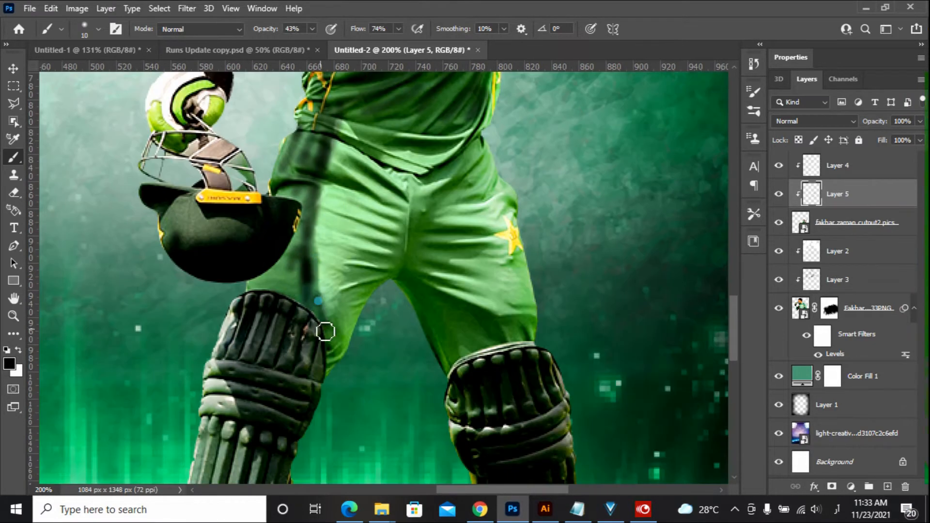
drag(324, 330, 332, 364)
drag(228, 354, 224, 228)
drag(247, 339, 264, 208)
drag(264, 213, 249, 357)
drag(528, 165, 549, 391)
mouse_move(522, 223)
mouse_down()
mouse_move(538, 270)
mouse_move(540, 405)
mouse_up()
mouse_move(463, 290)
mouse_down()
mouse_move(488, 282)
mouse_move(526, 407)
mouse_up()
Set the full-body player's black shading layer to Soft Light with 49% fill.
key(z)
key(ctrl+0)
click(642, 262)
click(814, 121)
click(797, 297)
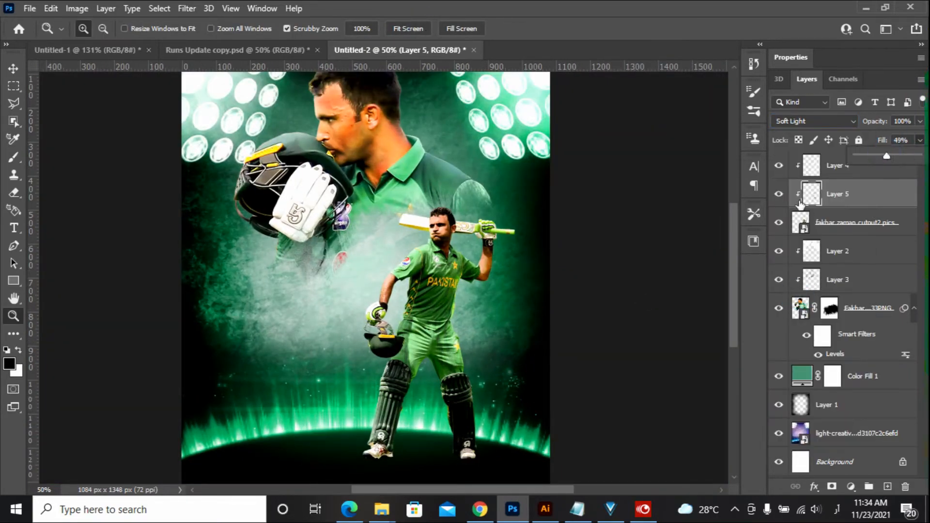
key(v)
click(453, 440)
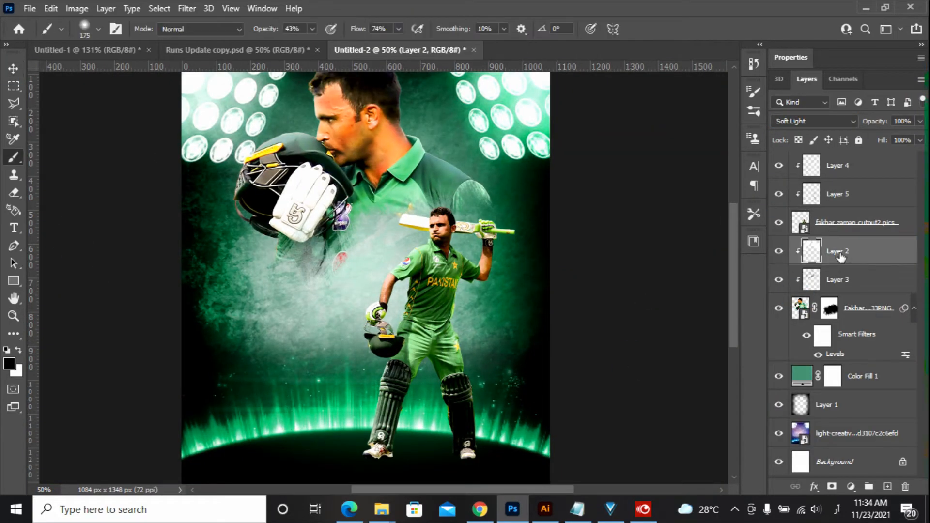
Paint a soft black spot on a new layer at 100% opacity and flow, and flatten it into a ground shadow.
click(838, 165)
key(ctrl+shift+alt+n)
click(307, 363)
drag(336, 40, 411, 39)
click(310, 366)
key(ctrl+t)
drag(309, 317, 309, 401)
key(Return)
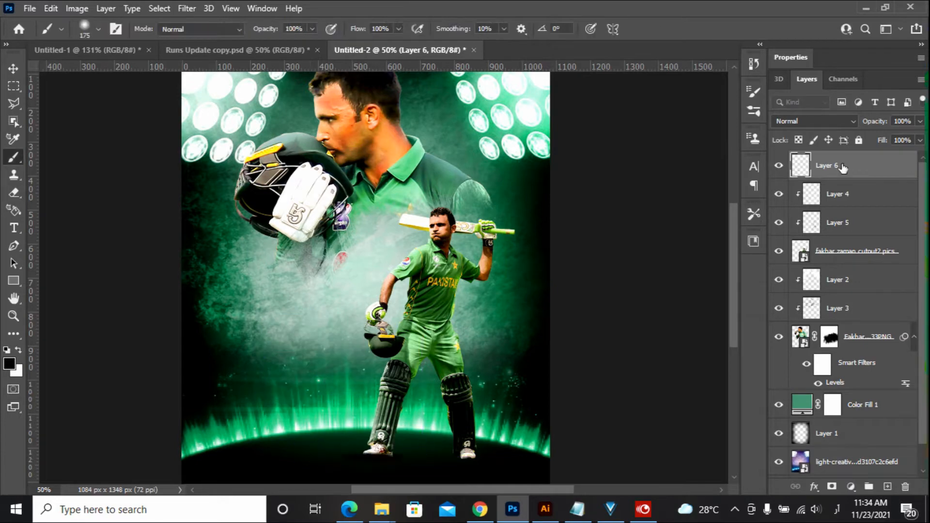
Move the shadow layer beneath the full-body player cutout and place a copy of the shadow under the other foot.
drag(843, 168, 842, 261)
key(ctrl+1)
drag(403, 345, 585, 345)
key(Return)
key(b)
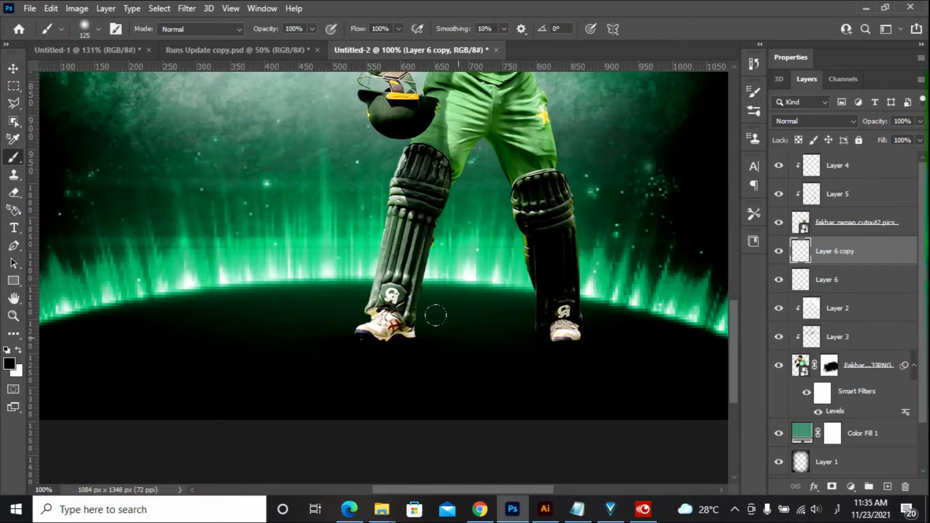
key(z)
key(ctrl+0)
key(v)
click(827, 279)
shift+click(838, 166)
click(635, 318)
Place the Fakhar Zaman PNG image of the shouting player from the Cricket Pics folder as embedded.
key(alt+f)
key(l)
click(416, 398)
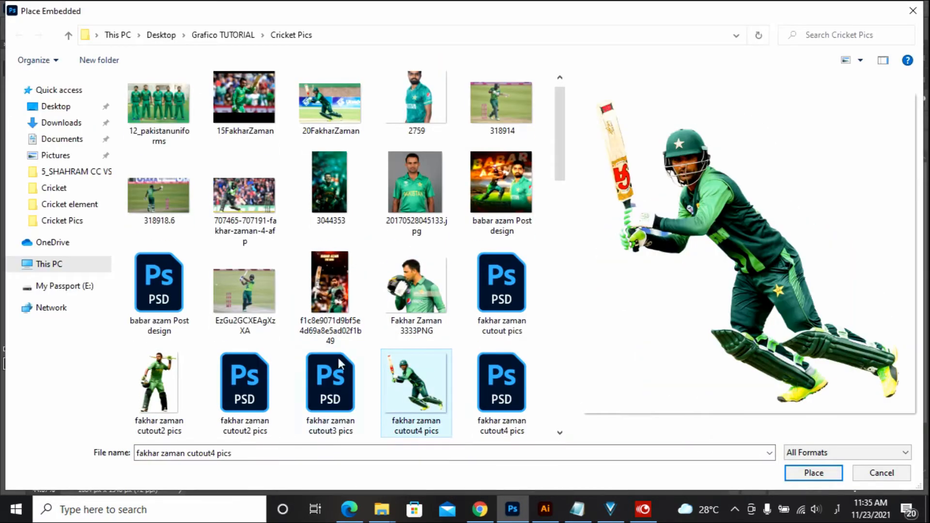
scroll(414, 345, down, 2)
click(502, 290)
click(160, 290)
click(160, 380)
scroll(400, 385, down, 10)
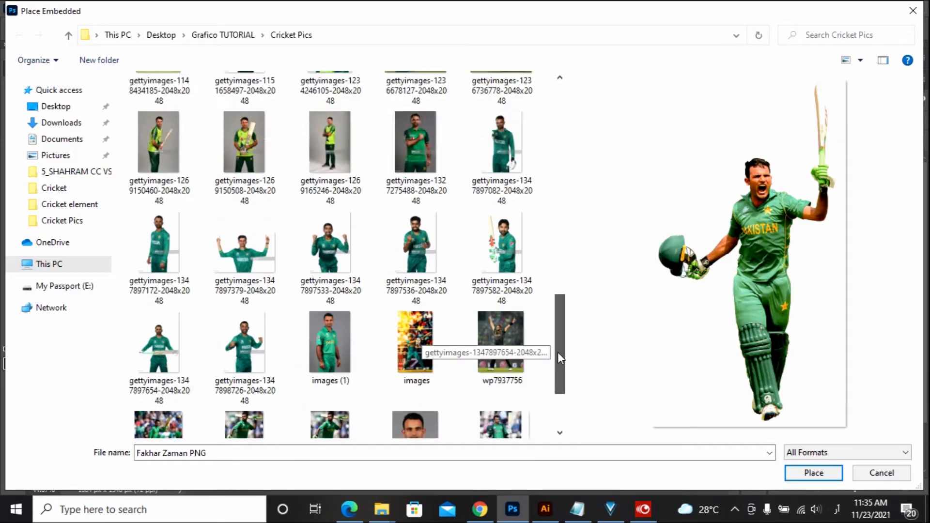
drag(557, 357, 552, 199)
click(330, 291)
scroll(330, 291, up, 1)
click(159, 242)
double_click(372, 15)
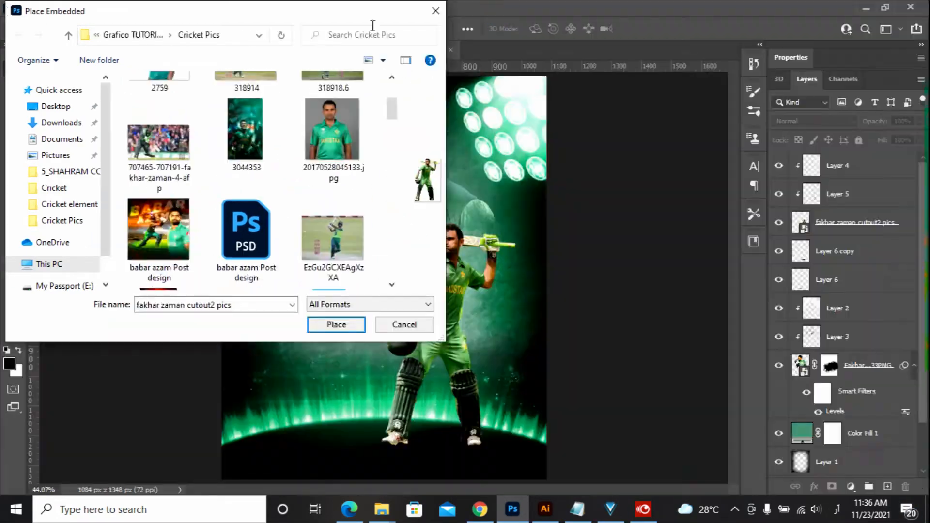
double_click(371, 15)
double_click(159, 398)
Scale down the shouting player cutout and stand it on the glowing arc, to the left of the other full-body player.
drag(497, 76, 426, 236)
drag(342, 223, 339, 201)
drag(268, 205, 252, 175)
key(Return)
drag(347, 338, 304, 333)
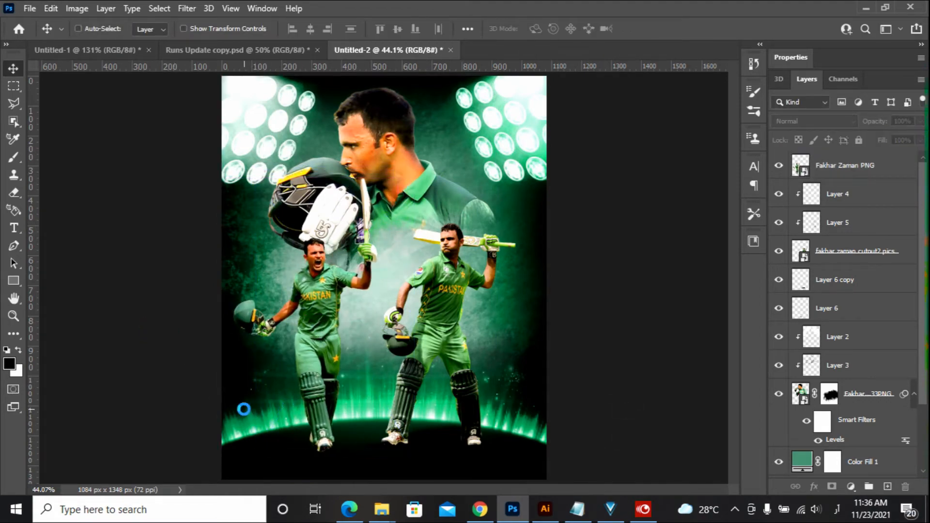
Save the document as Fakhar Zaman poster design.
key(ctrl+shift+s)
text(Fakhar Zaman poster design)
key(Return)
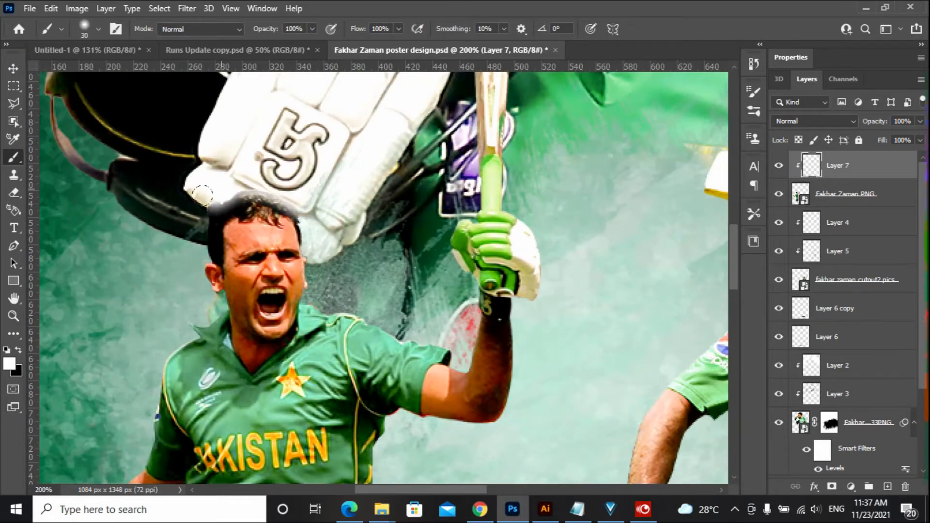
Paint white edge highlights on the shouting player's clipped layer from head to feet and change the layer's blend mode.
scroll(202, 195, down, 10)
scroll(202, 195, left, 5)
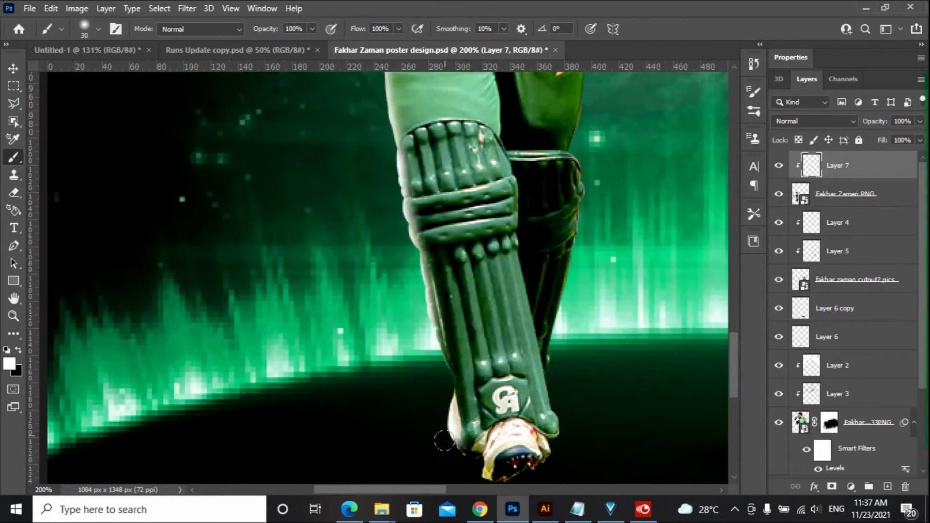
scroll(445, 440, up, 10)
scroll(353, 290, right, 5)
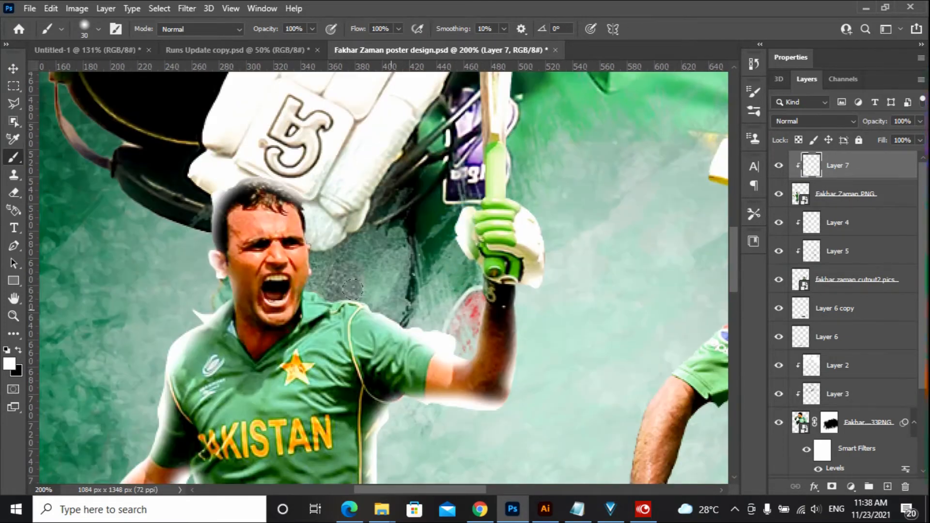
click(814, 121)
click(788, 296)
Brush black shading over the shouting player's shirt and leg pads on Layer 8 at 30% opacity and 36% flow.
click(408, 28)
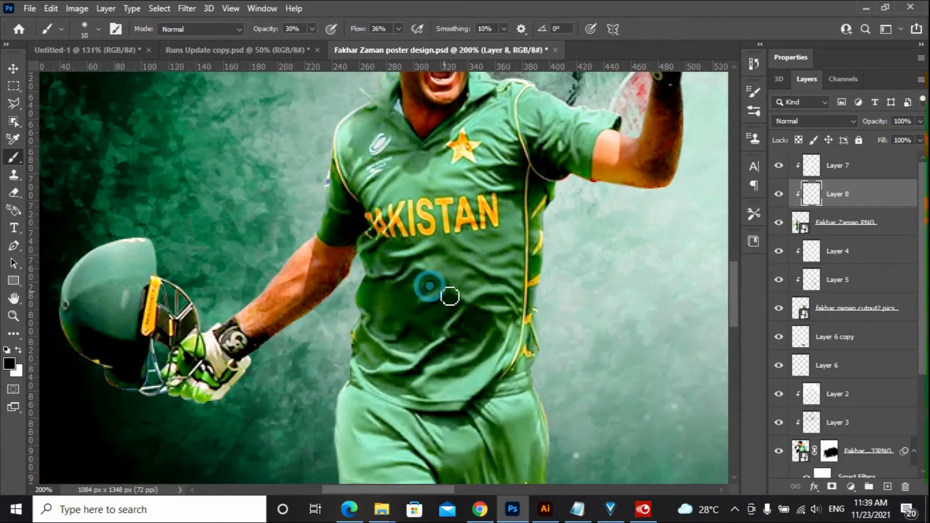
scroll(522, 302, down, 10)
scroll(484, 320, right, 2)
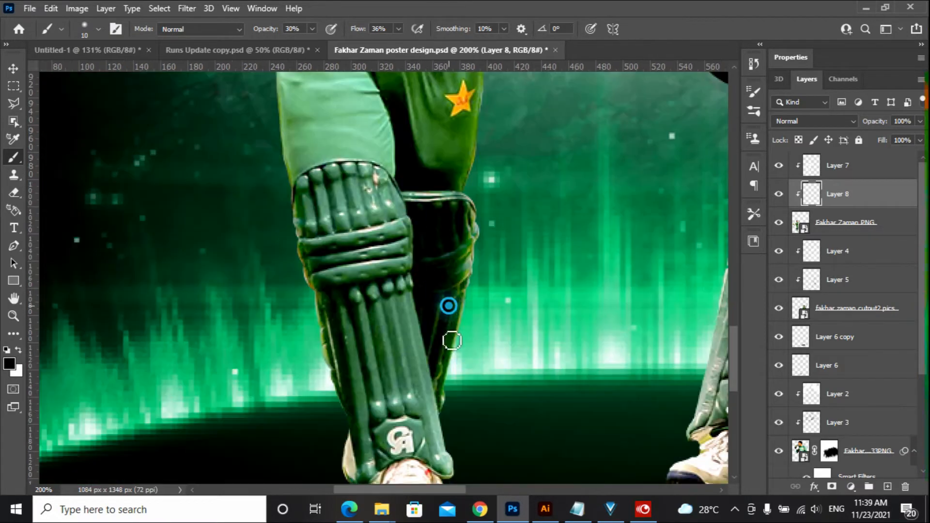
drag(383, 336, 363, 250)
drag(368, 121, 437, 227)
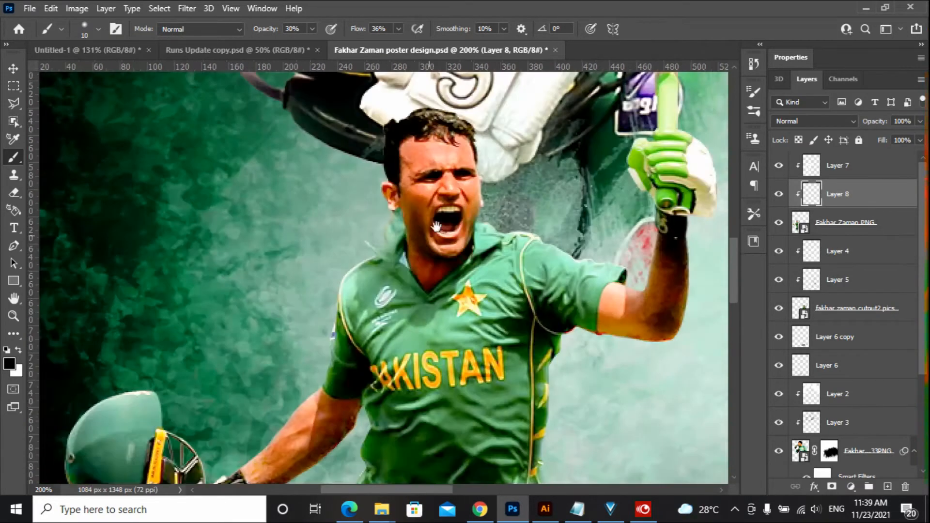
Set the shouting player's black shading layer to Soft Light with 50% fill.
click(822, 121)
click(796, 297)
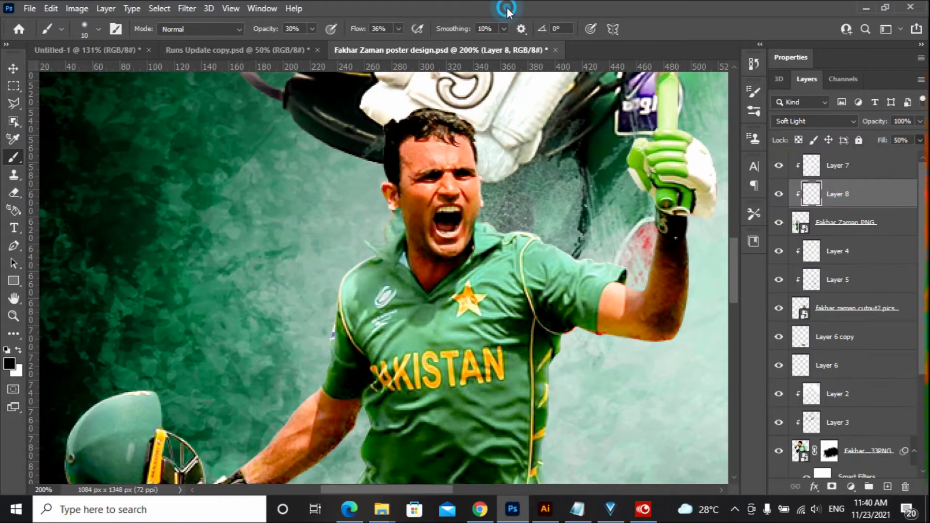
key(z)
key(ctrl+0)
click(13, 68)
Duplicate the foot shadow on Layer 6, move the copy below the Fakhar Zaman PNG layer and position it under the shouting player's foot.
click(845, 223)
click(794, 337)
click(824, 367)
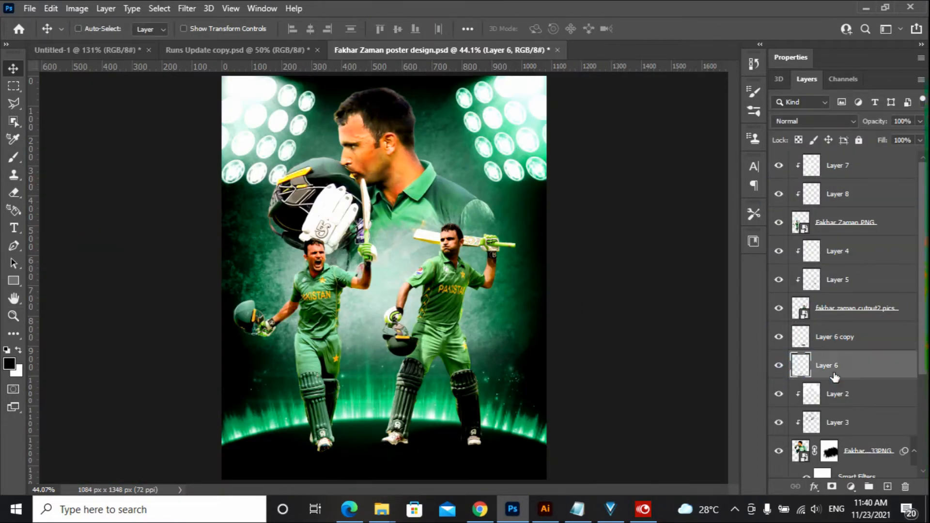
key(ctrl+j)
drag(833, 367, 833, 238)
key(ctrl+t)
drag(398, 448, 318, 449)
key(Return)
Add a new layer beneath the right full-body player cutout and start brushing a soft white glow around the player's outline.
click(128, 222)
click(835, 366)
click(888, 487)
key(z)
click(425, 419)
click(425, 419)
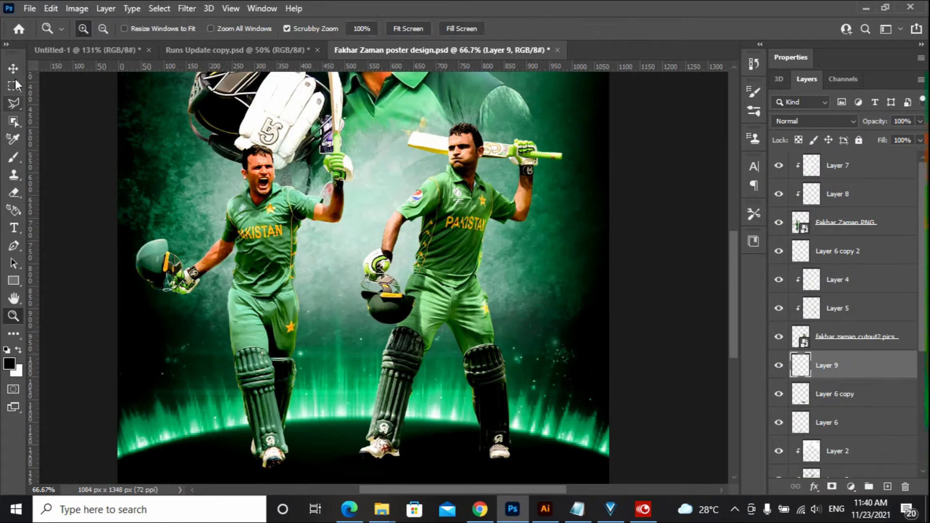
key(b)
key(x)
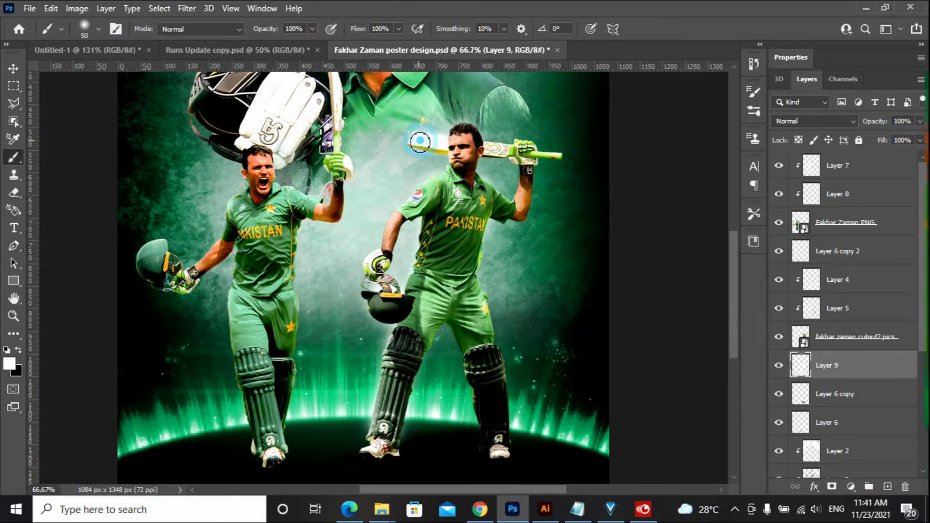
Extend the white glow around the right player's bat, gloves, raised arm and shirt.
scroll(503, 161, up, 2)
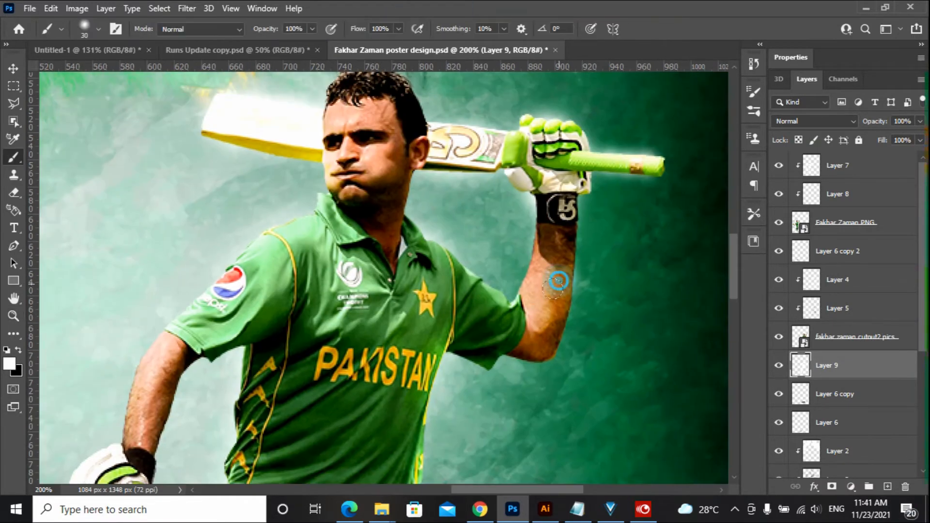
drag(553, 286, 575, 181)
drag(513, 204, 532, 210)
drag(452, 274, 438, 135)
key(z)
click(411, 29)
key(ctrl+plus)
key(v)
Add a new layer beneath the shouting player cutout and brush a white glow around the bat, arm, body and helmet.
click(837, 251)
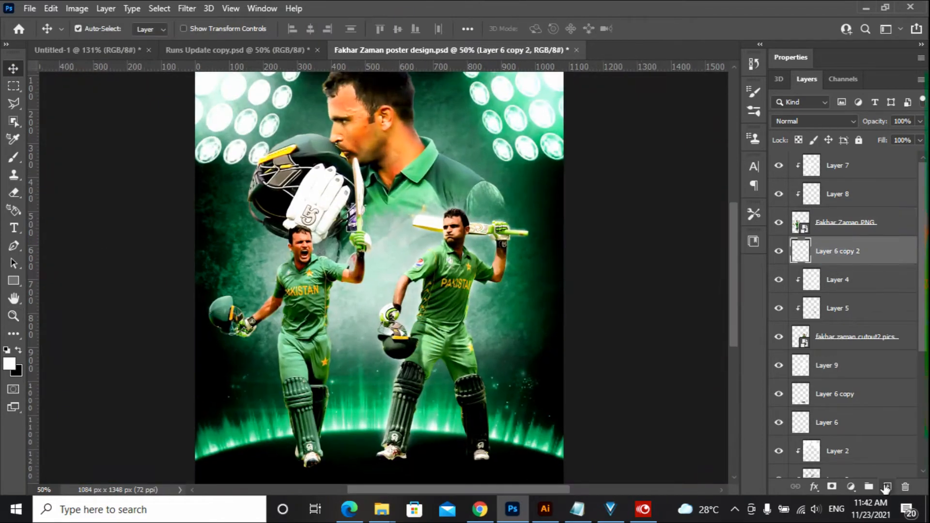
click(887, 486)
key(b)
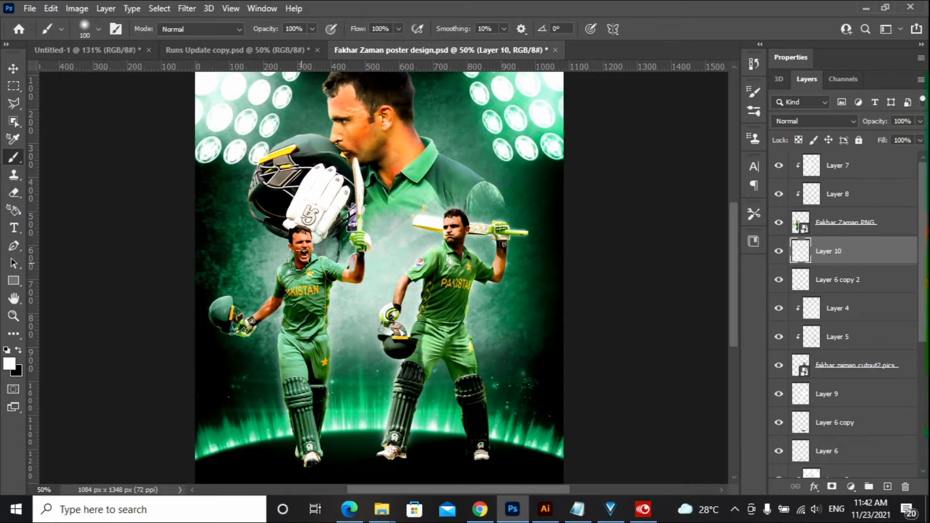
scroll(361, 258, up, 3)
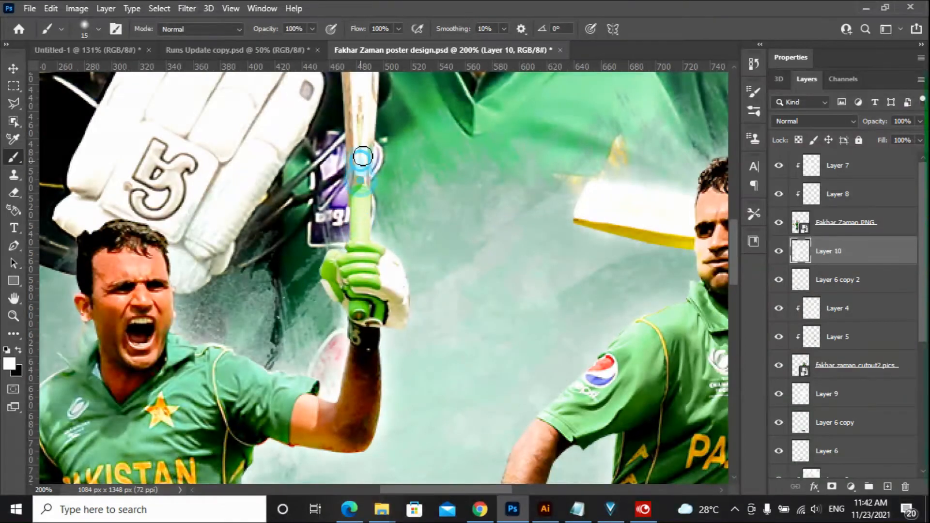
drag(363, 156, 366, 357)
mouse_move(368, 266)
mouse_down()
mouse_move(349, 152)
mouse_move(346, 315)
mouse_up()
drag(346, 325, 516, 73)
drag(283, 323, 315, 218)
drag(247, 250, 249, 271)
drag(218, 354, 369, 237)
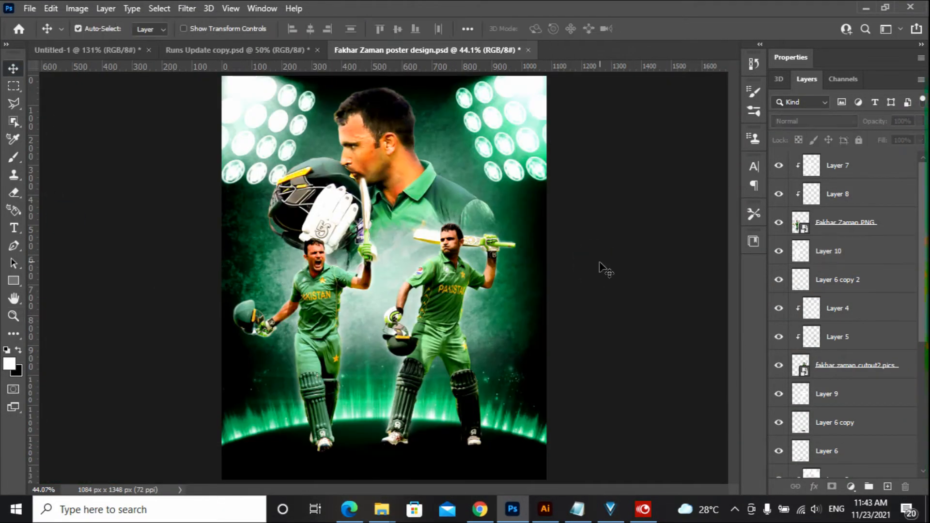
Move the right player's group further right and scale it up to about 102%.
drag(470, 339, 492, 339)
drag(465, 212, 464, 205)
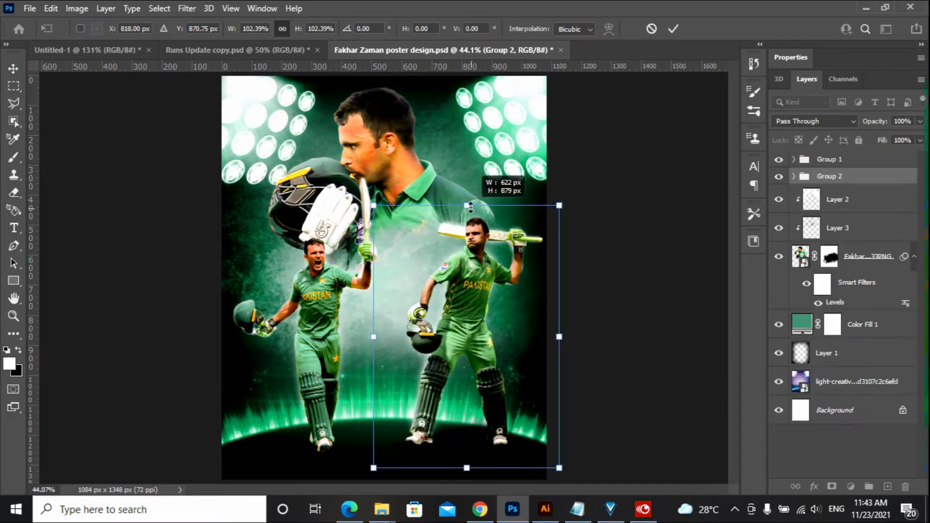
key(Return)
Shift the shouting player's group slightly right and scale it up to about 101%.
click(320, 298)
key(ctrl+t)
mouse_move(320, 298)
mouse_down()
mouse_move(336, 298)
mouse_move(328, 295)
mouse_up()
drag(234, 171, 233, 170)
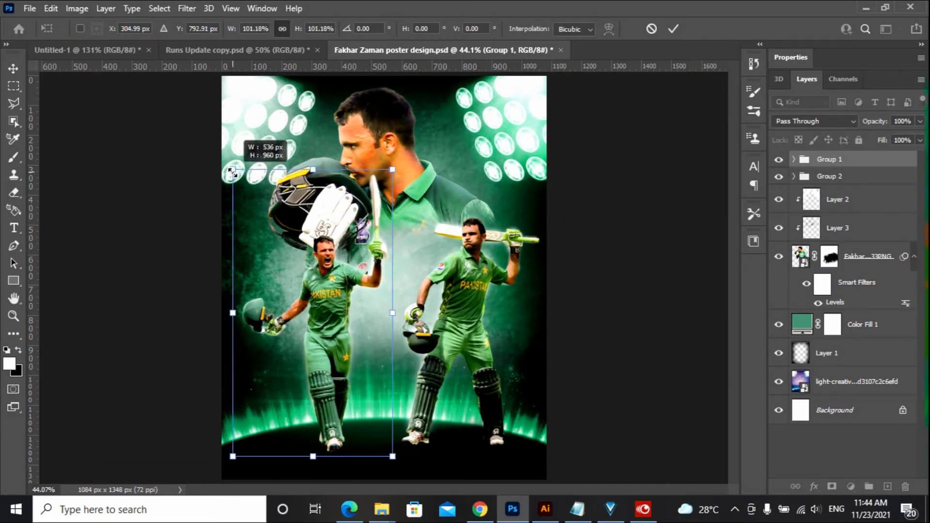
key(Return)
Enlarge the right player's Group 2 further, extending it up and to the left.
click(829, 175)
key(ctrl+t)
drag(370, 203, 346, 184)
key(Return)
click(613, 319)
click(412, 194)
key(ctrl+t)
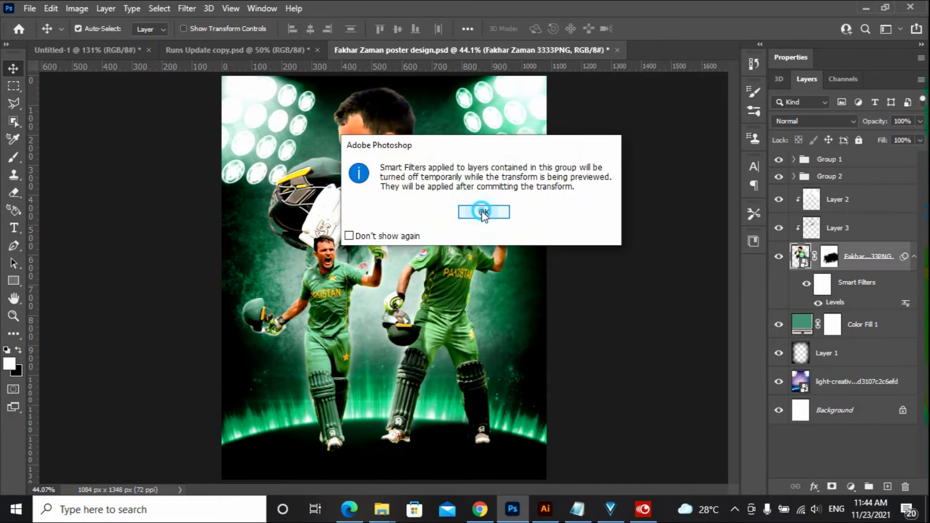
click(481, 212)
key(Return)
click(151, 305)
Place the circular magic light effect PNG from the Cricket element folder as embedded.
click(29, 8)
click(73, 303)
click(246, 330)
click(332, 271)
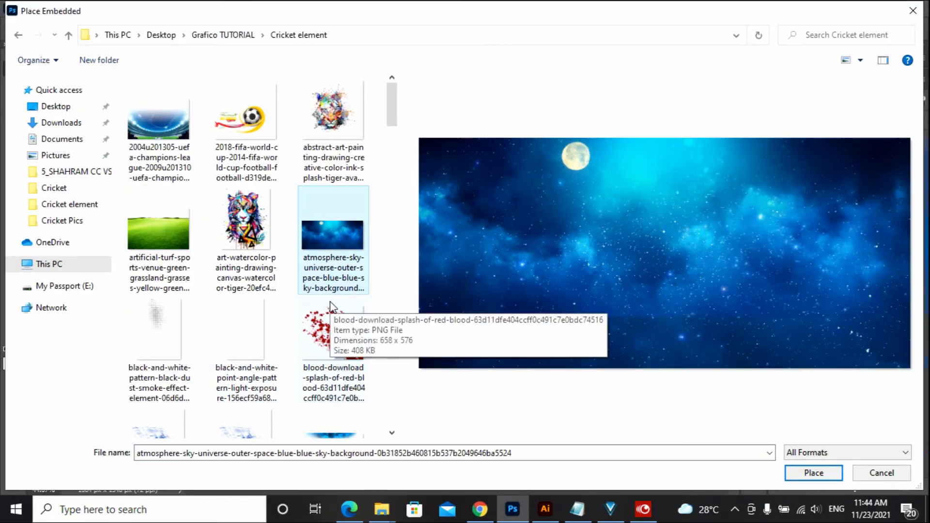
click(334, 131)
click(333, 325)
scroll(334, 325, down, 2)
click(333, 272)
click(264, 359)
scroll(264, 359, down, 2)
double_click(159, 366)
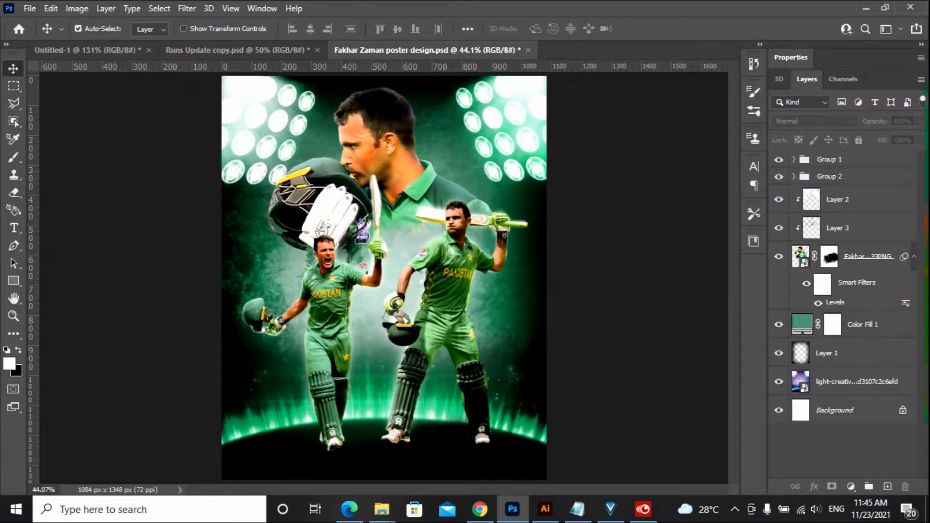
Scale and position the circular light effect around the right player and apply a Color Overlay to it.
drag(538, 146, 407, 258)
drag(375, 318, 477, 308)
key(Return)
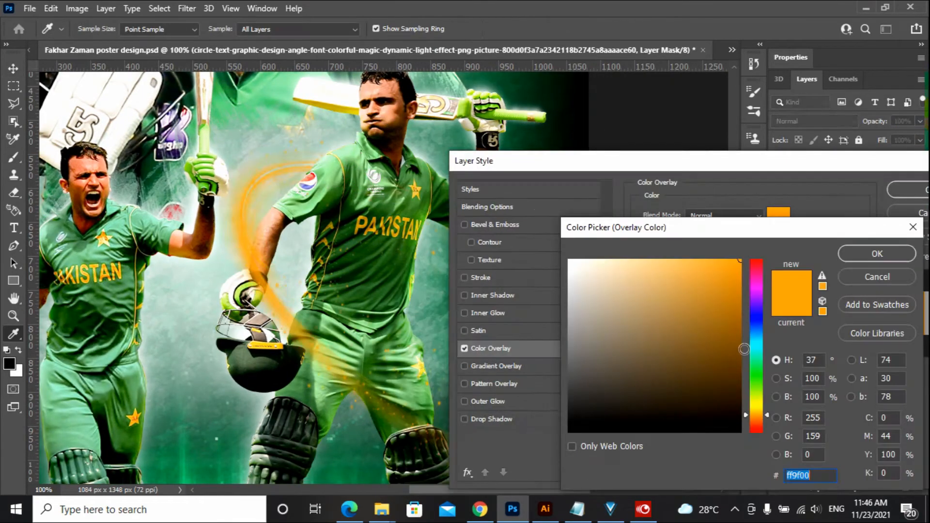
click(873, 254)
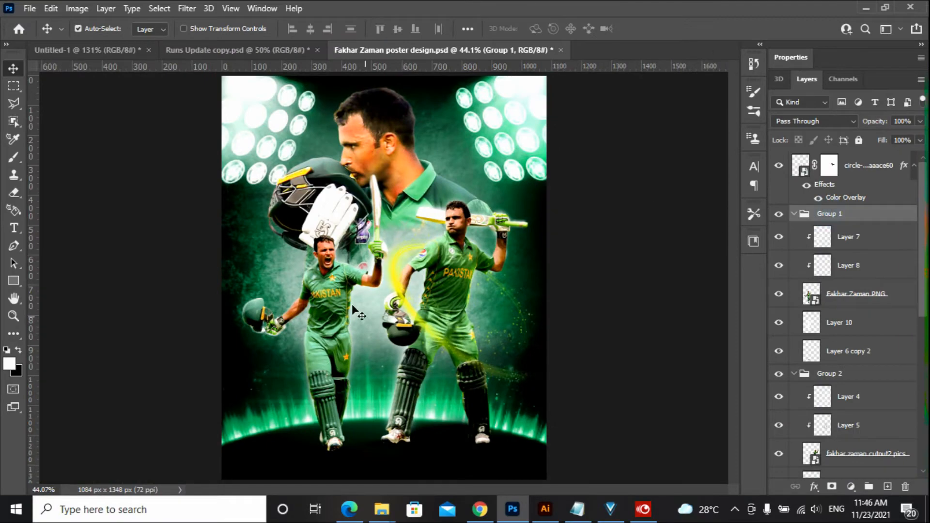
Place the circular magic light effect PNG from the Cricket element folder as embedded, directly above Group 1.
click(841, 214)
click(29, 9)
click(54, 160)
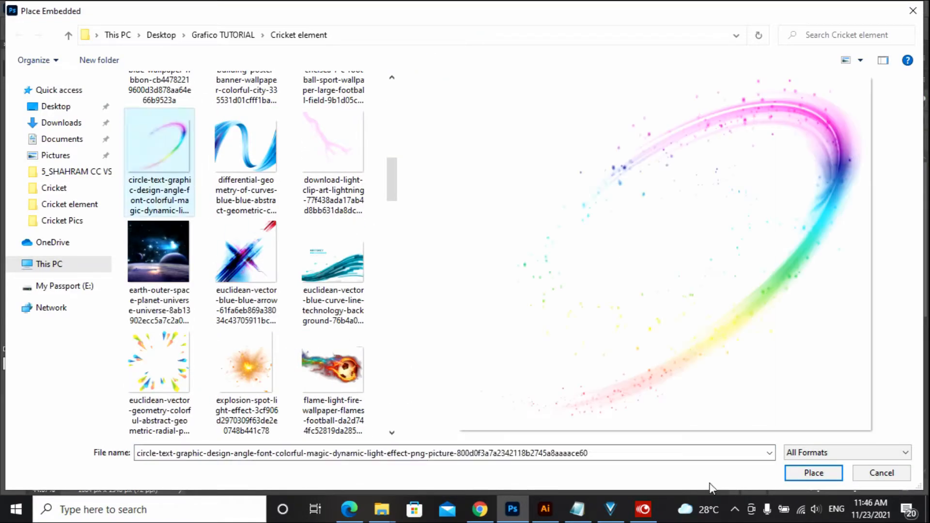
key(Return)
key(Return)
Add a mask to the new light circle and brush out part of it within the shouting player's outline.
ctrl+click(811, 322)
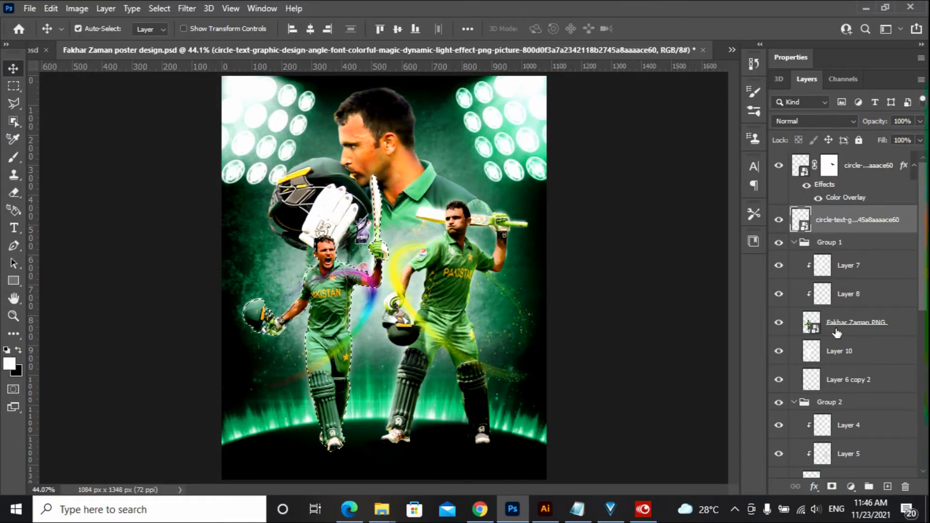
key(ctrl+d)
click(831, 487)
key(z)
drag(302, 330, 367, 324)
key(b)
ctrl+click(811, 323)
drag(456, 203, 334, 218)
key(v)
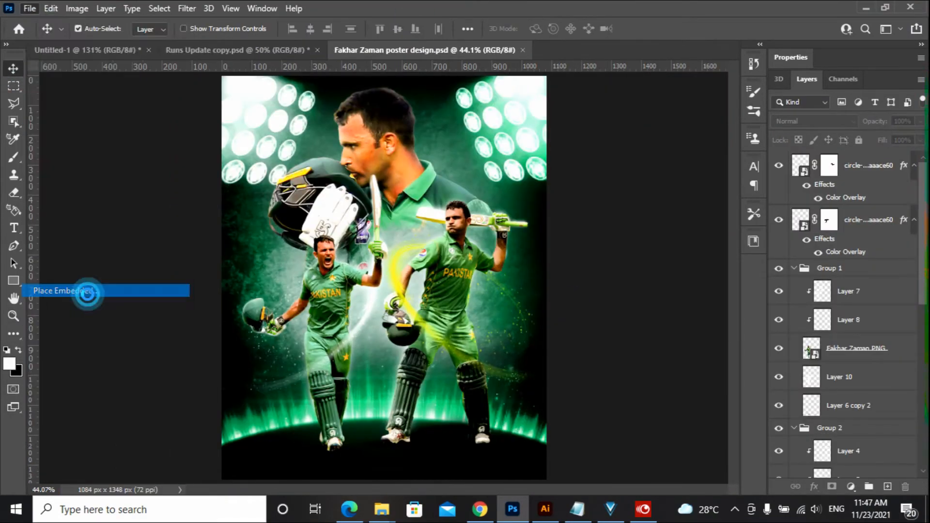
click(345, 339)
scroll(346, 339, down, 5)
click(253, 270)
scroll(254, 291, down, 2)
click(181, 373)
click(335, 377)
scroll(335, 378, down, 4)
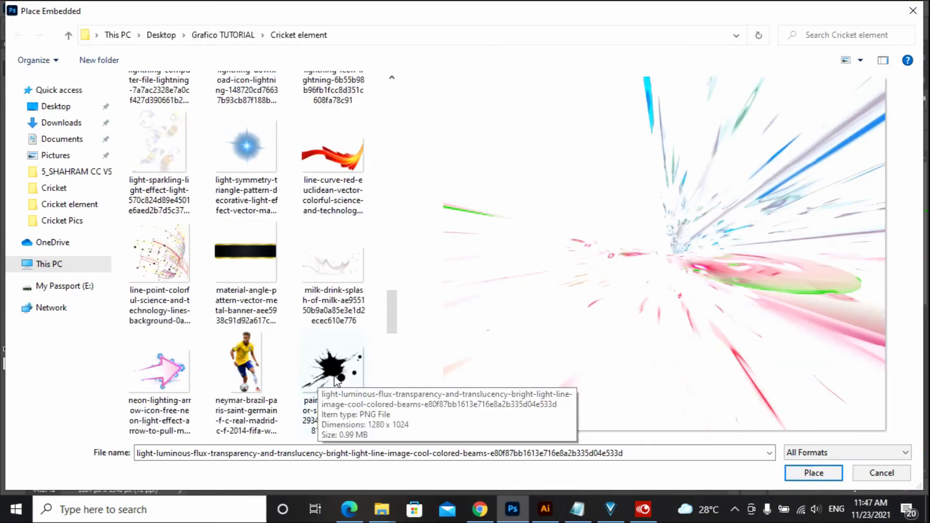
click(160, 254)
scroll(350, 357, down, 6)
click(339, 357)
click(245, 357)
click(246, 262)
scroll(245, 290, down, 1)
click(159, 358)
click(813, 472)
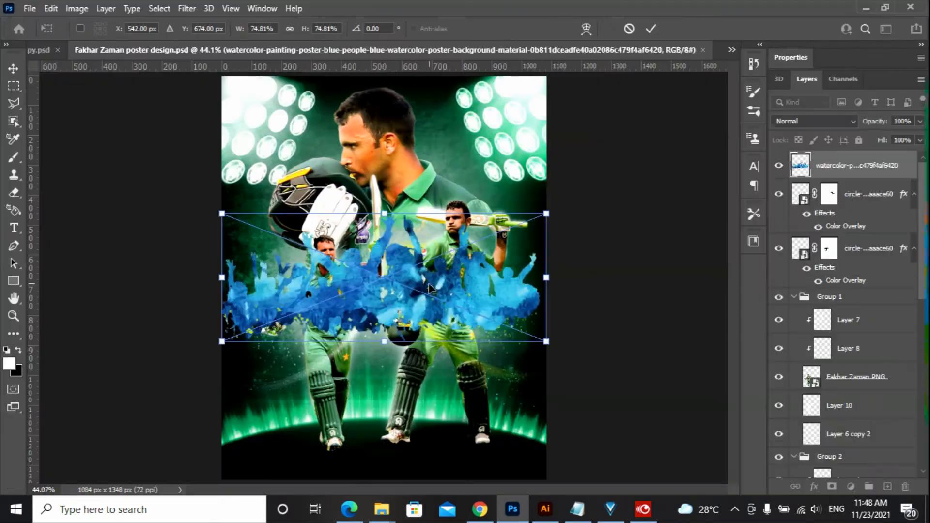
drag(429, 288, 429, 459)
key(Escape)
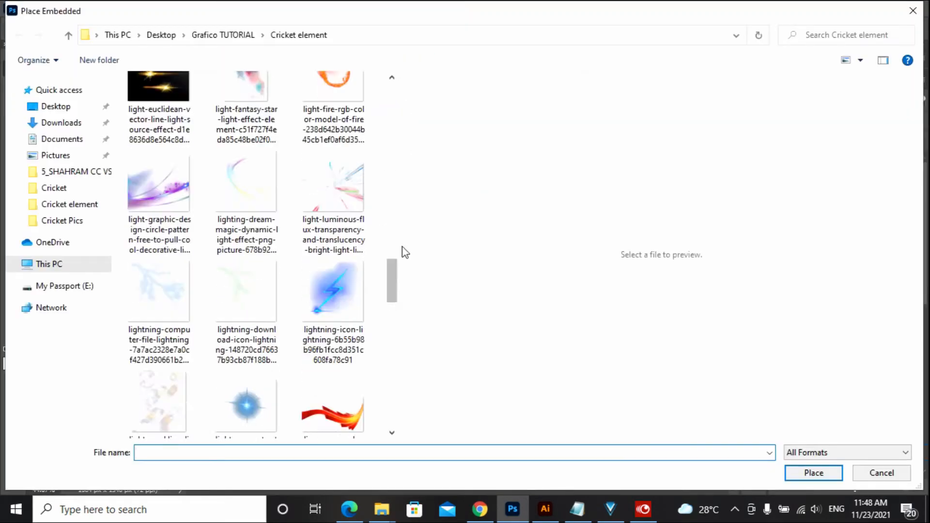
Place the blue lightning-icon PNG as embedded over the right player's legs at about 360% and recolor it green with Hue/Saturation.
drag(402, 249, 597, 249)
scroll(398, 338, up, 2)
click(398, 337)
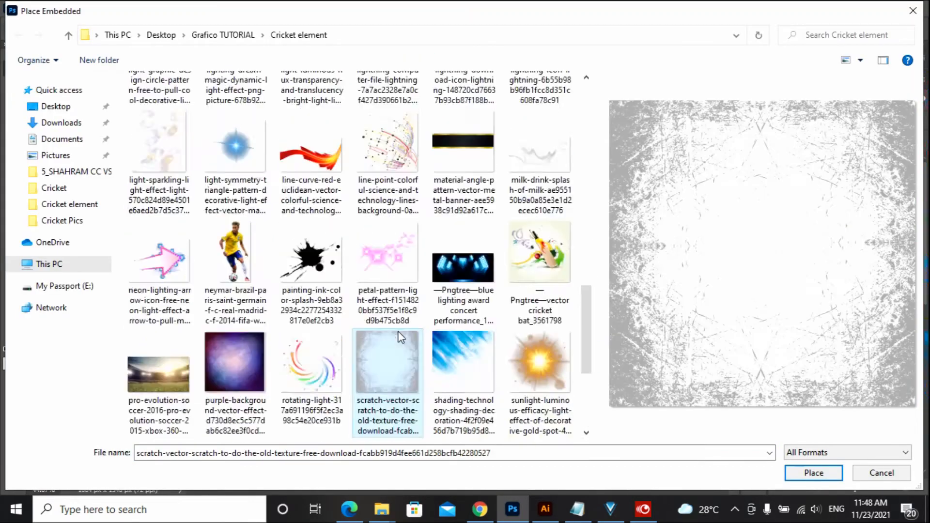
scroll(398, 334, up, 3)
click(540, 363)
click(813, 473)
drag(403, 354, 458, 466)
key(Return)
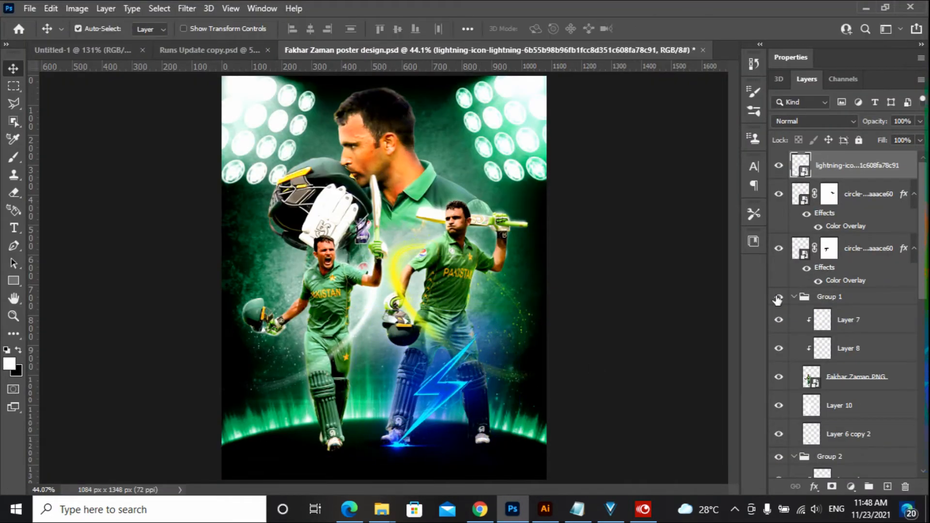
key(ctrl+u)
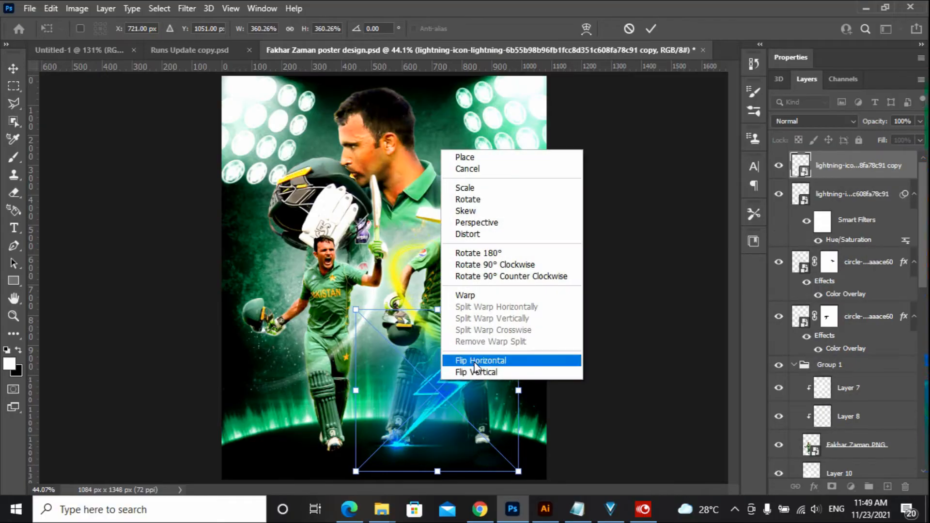
Flip the lightning icon's duplicate horizontally and position it over the shouting player's legs, scaled to about 378%.
click(486, 359)
drag(393, 397, 304, 403)
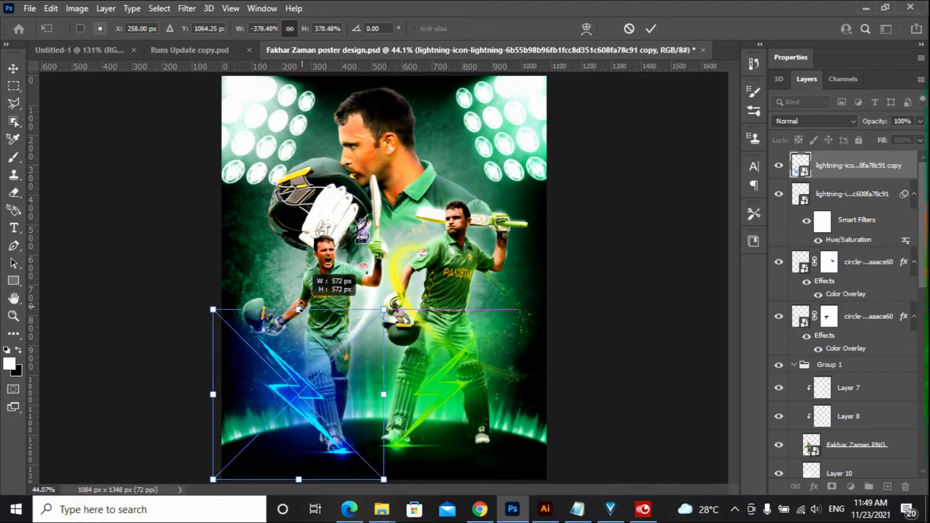
key(Return)
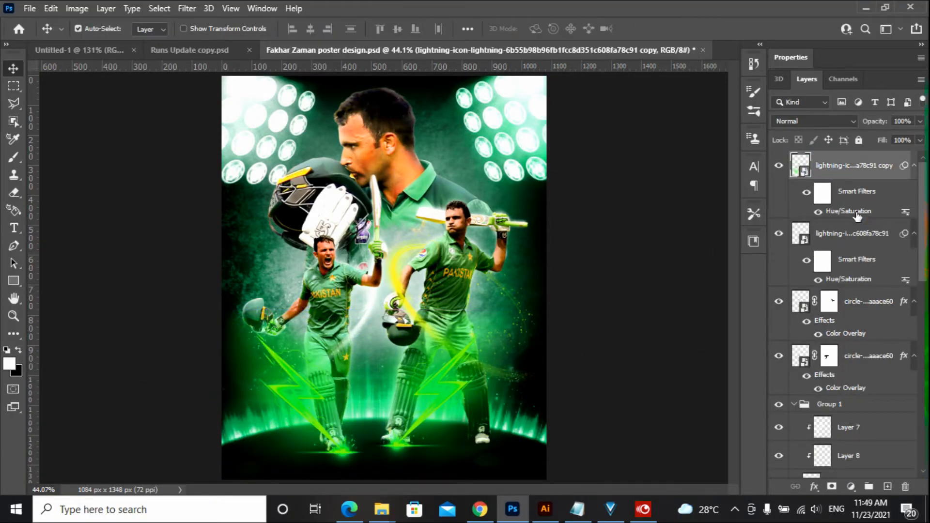
double_click(848, 211)
drag(769, 240, 691, 242)
mouse_move(688, 205)
mouse_down()
mouse_move(754, 206)
mouse_move(685, 207)
mouse_up()
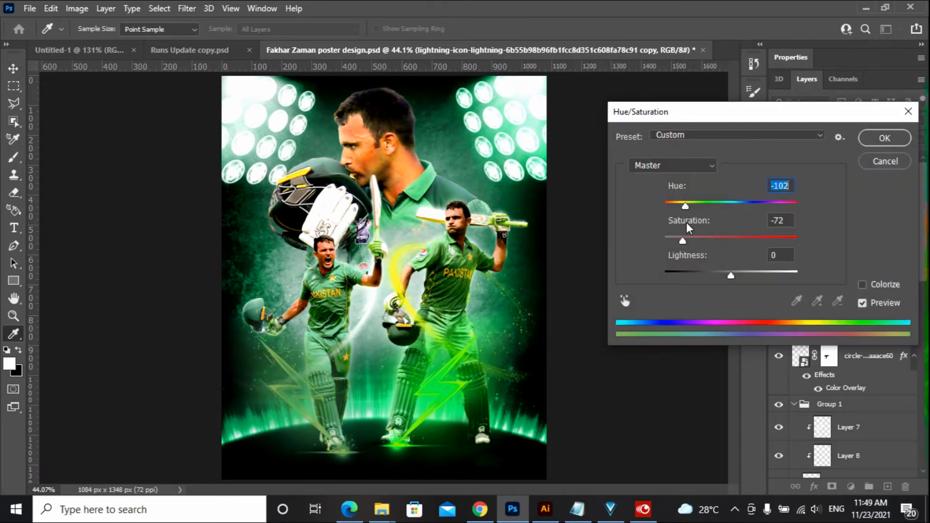
drag(682, 241, 765, 242)
click(881, 156)
click(148, 386)
click(610, 379)
Place the ink-splash watercolor PNG from the Cricket element folder as embedded and fit it across the ground around the players' feet.
click(27, 11)
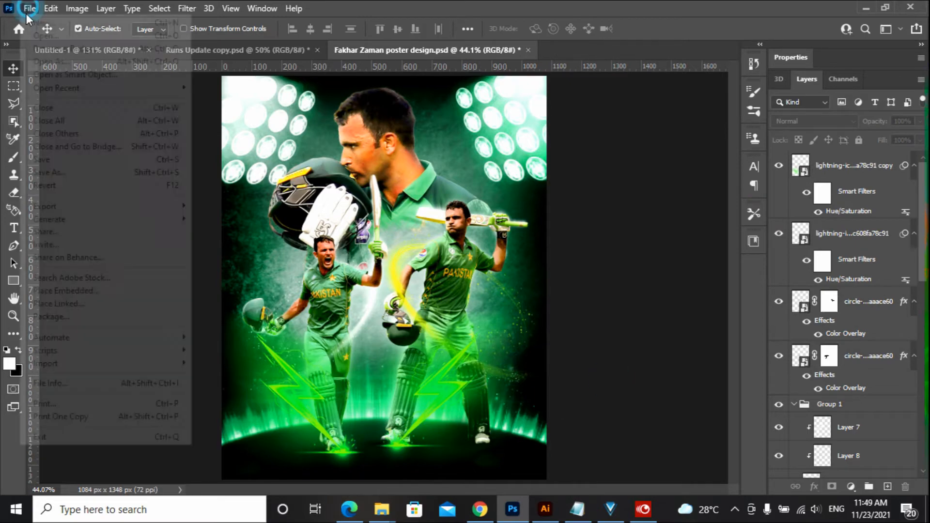
click(58, 294)
scroll(568, 268, down, 15)
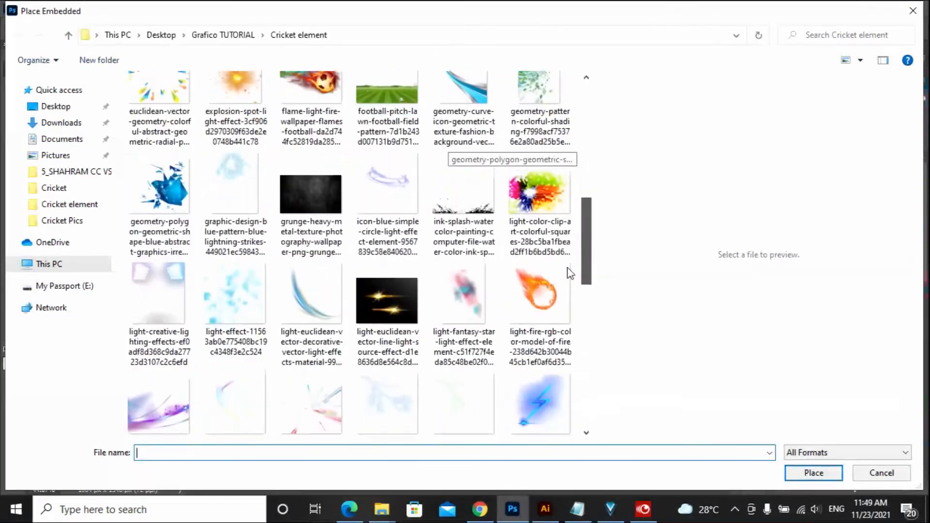
click(464, 126)
click(814, 472)
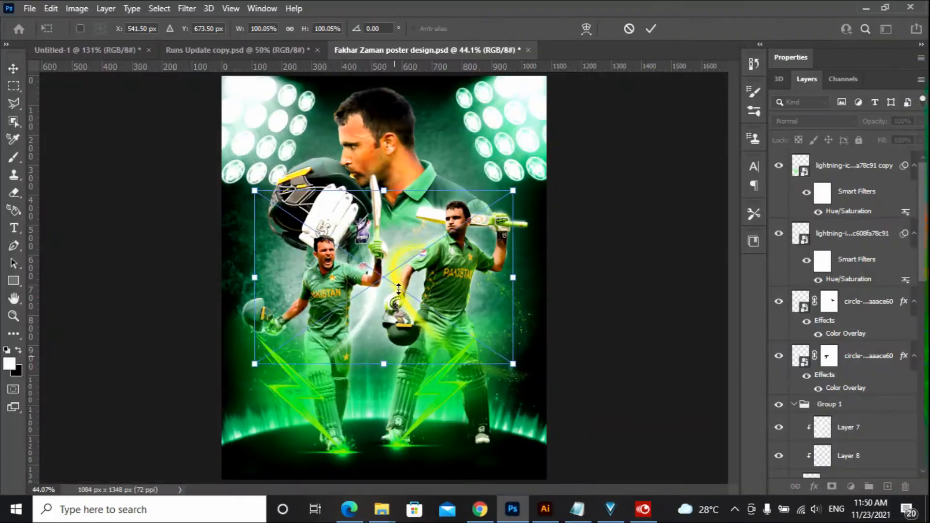
drag(428, 391, 429, 472)
drag(384, 305, 384, 220)
key(Return)
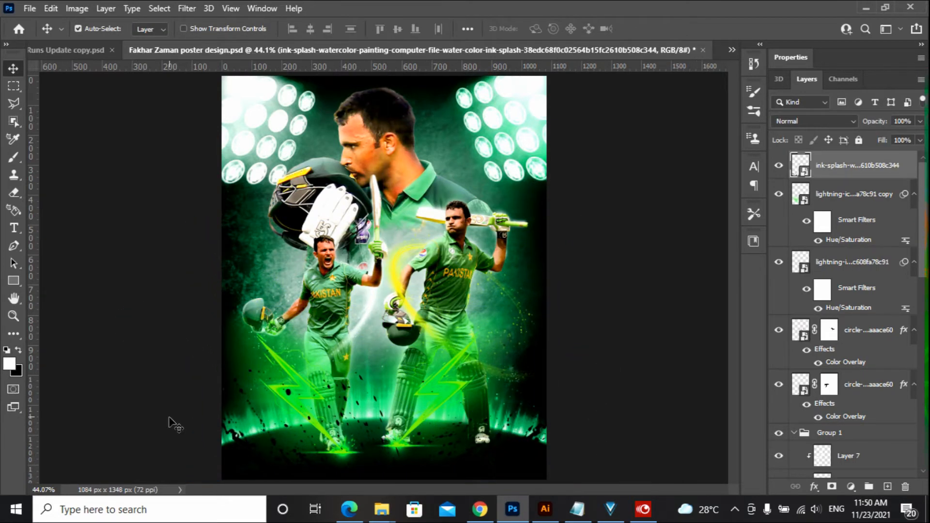
click(599, 417)
click(822, 175)
click(111, 129)
Place the pink download-light-clip-art-lightning PNG as embedded and size it into the poster's upper-left corner, running down to the helmet.
click(29, 8)
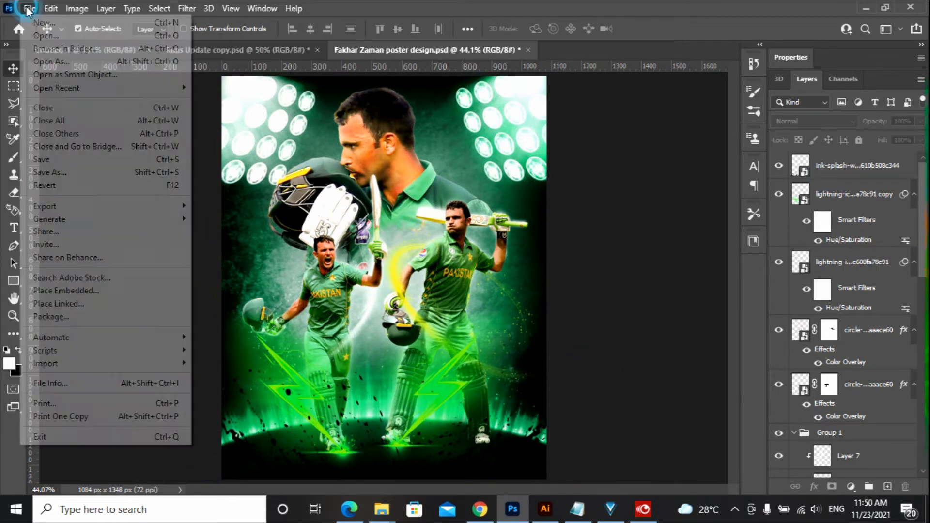
click(110, 289)
scroll(573, 185, down, 5)
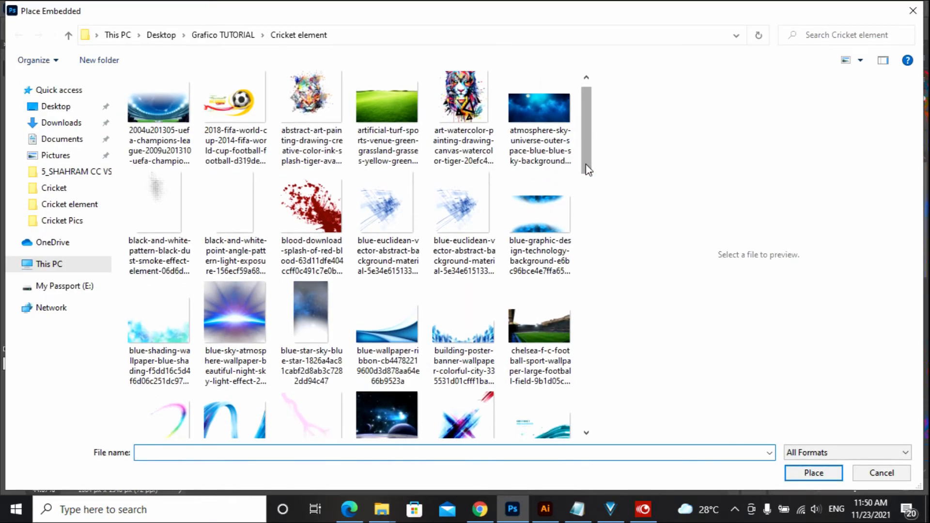
click(311, 160)
click(822, 473)
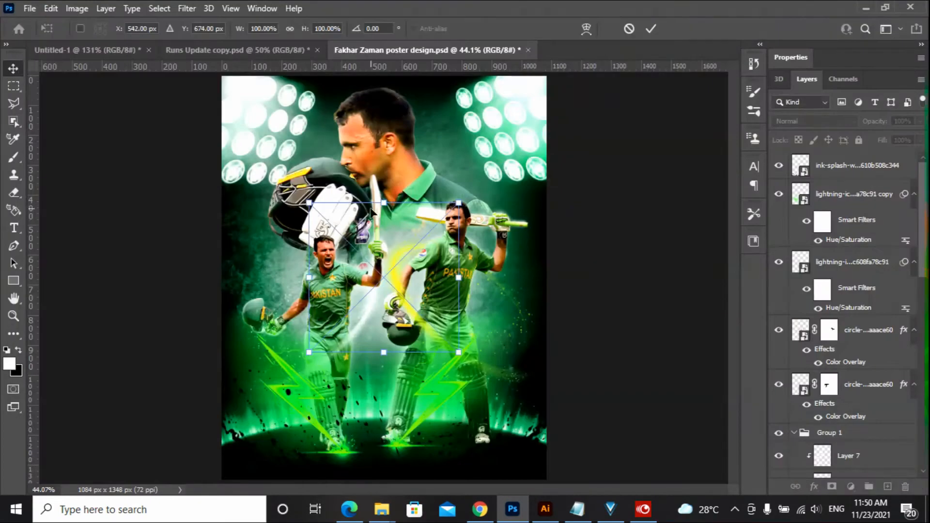
drag(411, 225, 318, 86)
drag(367, 217, 422, 279)
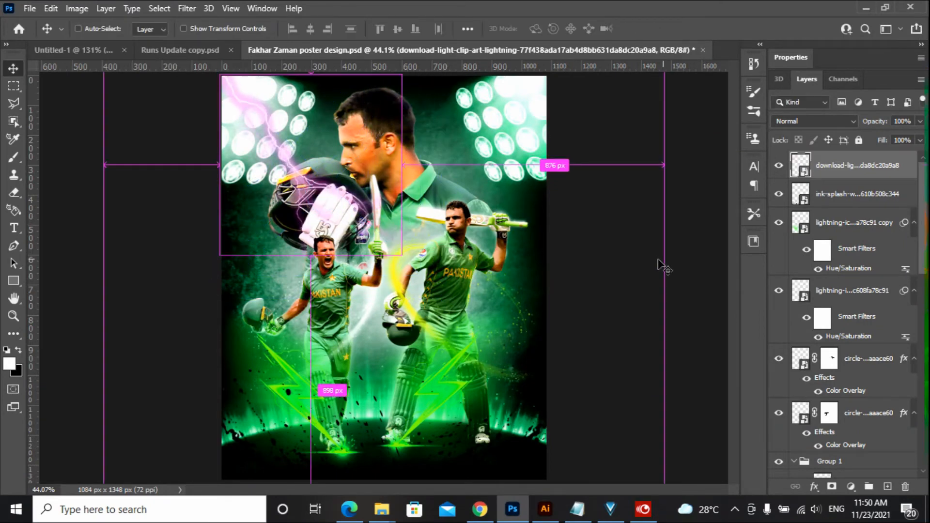
Double the pink lightning layer, then duplicate the pair, flip it horizontally and move it to the poster's upper-right corner.
key(ctrl+j)
shift+click(829, 200)
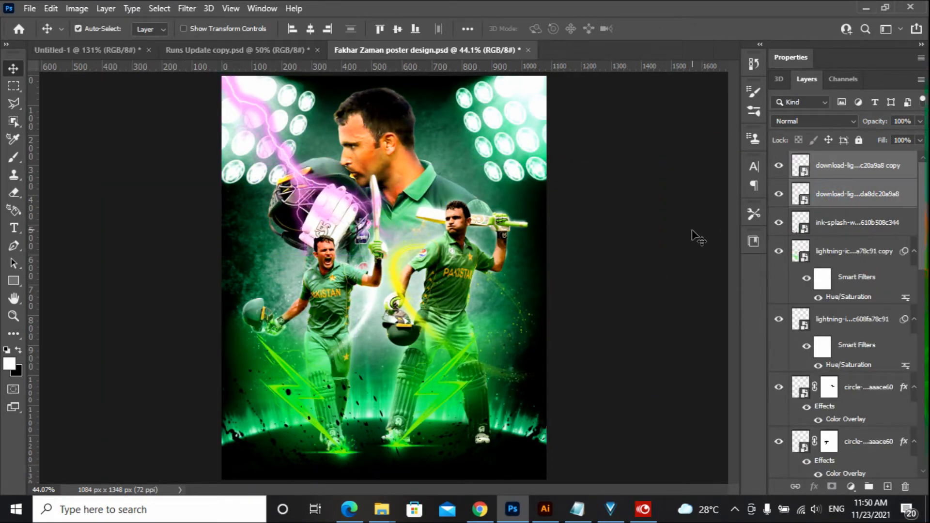
key(ctrl+j)
key(ctrl+t)
right_click(292, 169)
click(324, 402)
drag(362, 150, 507, 150)
key(Return)
Duplicate the upper-right lightning pair, flip it vertically, scale it to about 92% and place it at the poster's left edge beside the shouting player.
key(ctrl+j)
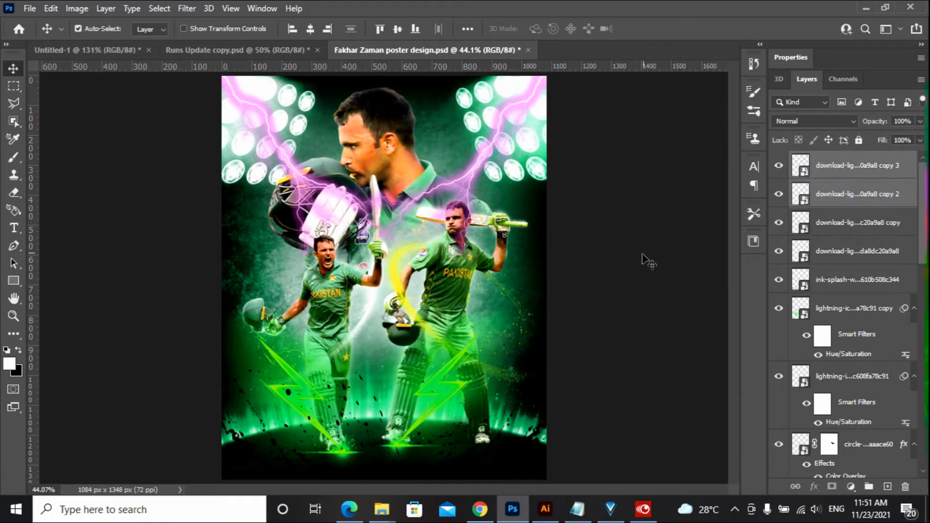
key(ctrl+t)
right_click(410, 183)
click(472, 424)
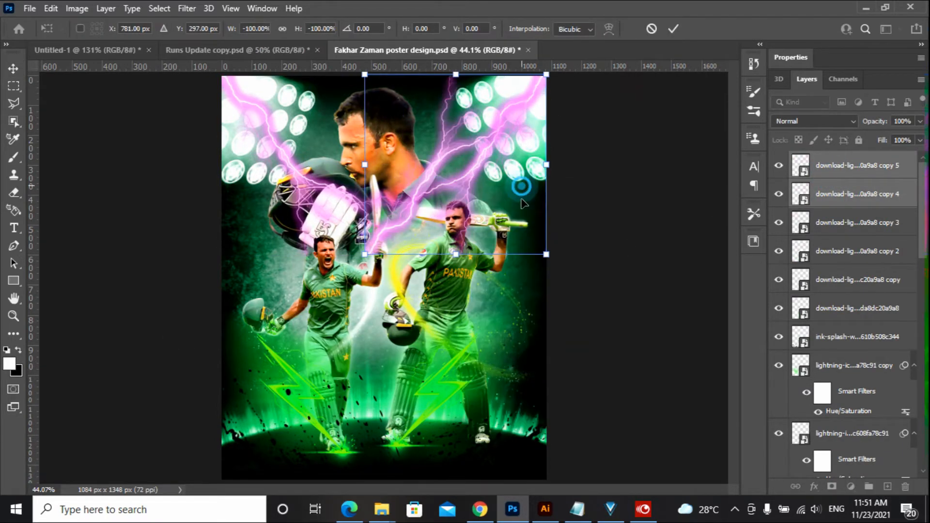
drag(474, 181, 312, 403)
drag(377, 320, 317, 367)
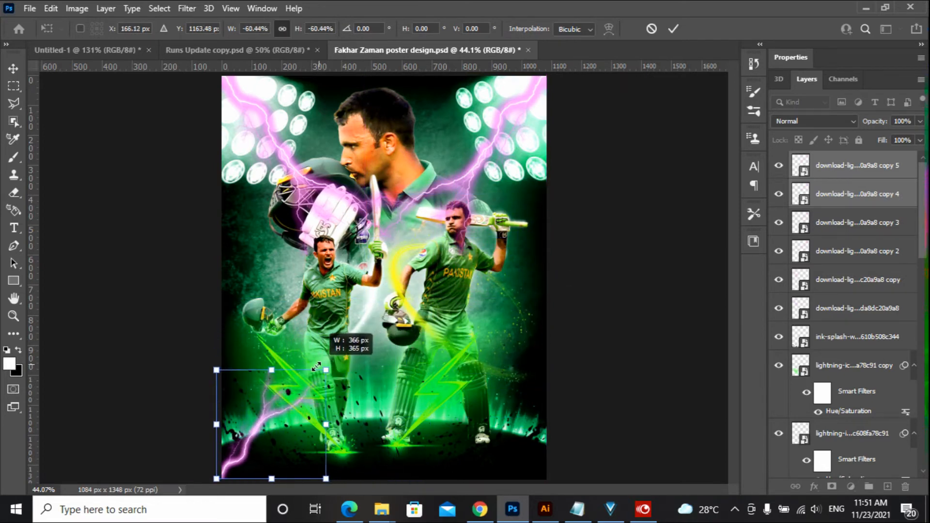
drag(216, 375, 155, 311)
drag(245, 335, 247, 271)
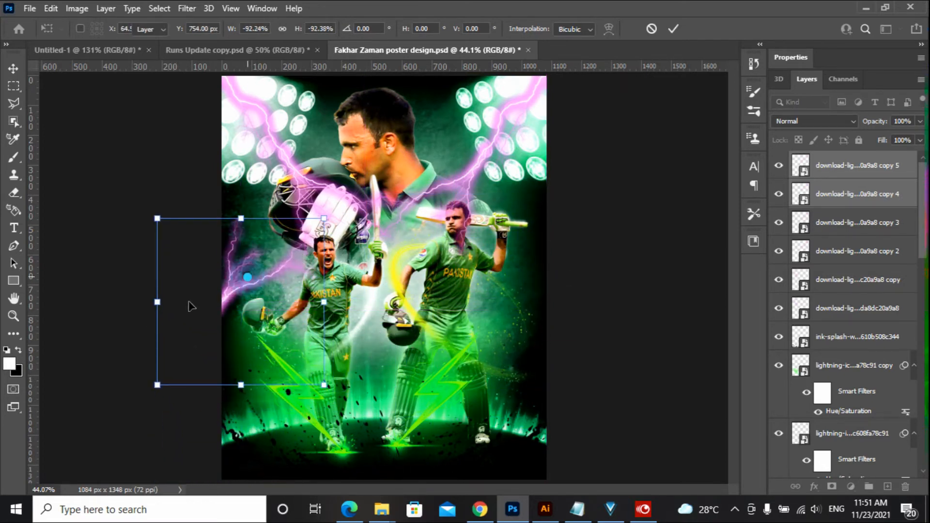
key(Return)
Duplicate the left-edge lightning pair, flip it horizontally and move it to the poster's right edge beside the right player.
key(ctrl+j)
key(ctrl+t)
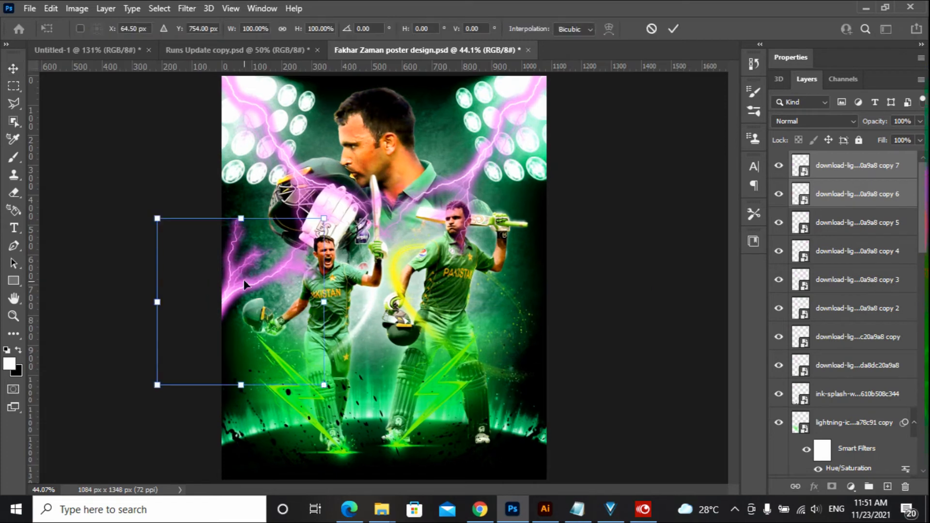
right_click(243, 286)
click(268, 271)
drag(262, 309, 545, 350)
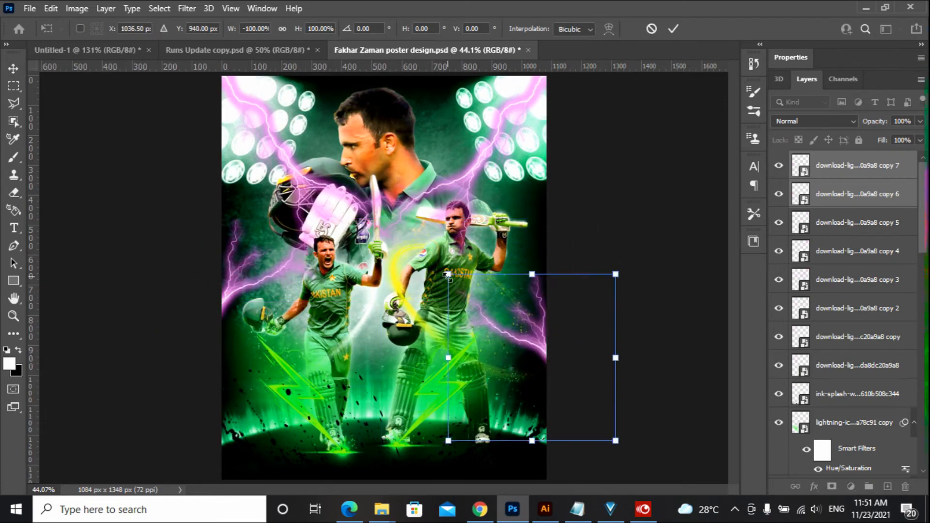
key(Return)
click(650, 387)
click(132, 293)
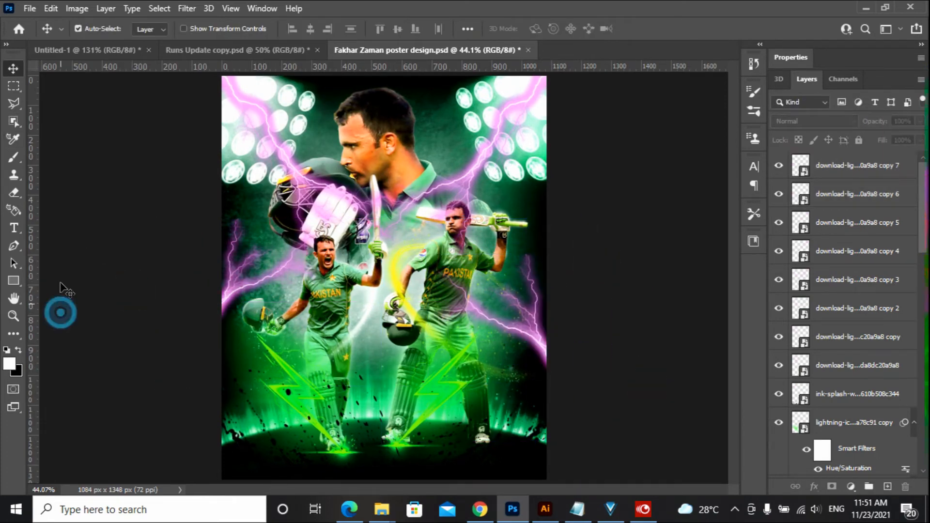
Place the scratch-vector-scratch-to-do-the-old-texture-free-download image from the Cricket element folder as an embedded layer.
click(29, 8)
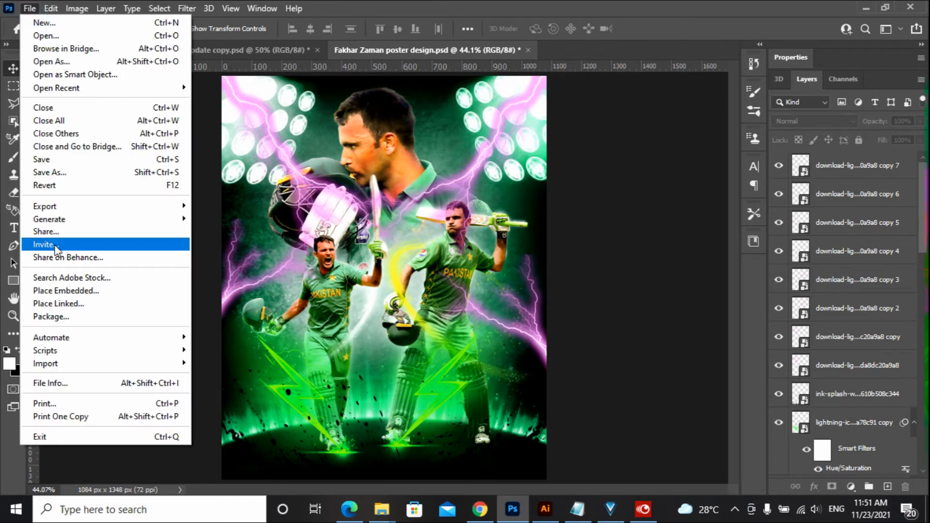
click(89, 290)
click(320, 327)
scroll(574, 350, down, 1)
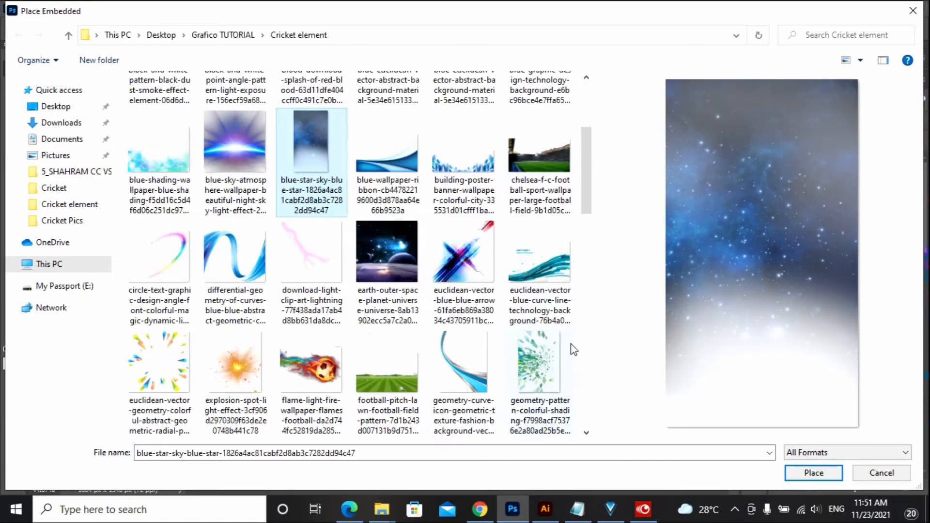
scroll(574, 350, down, 2)
scroll(461, 382, down, 4)
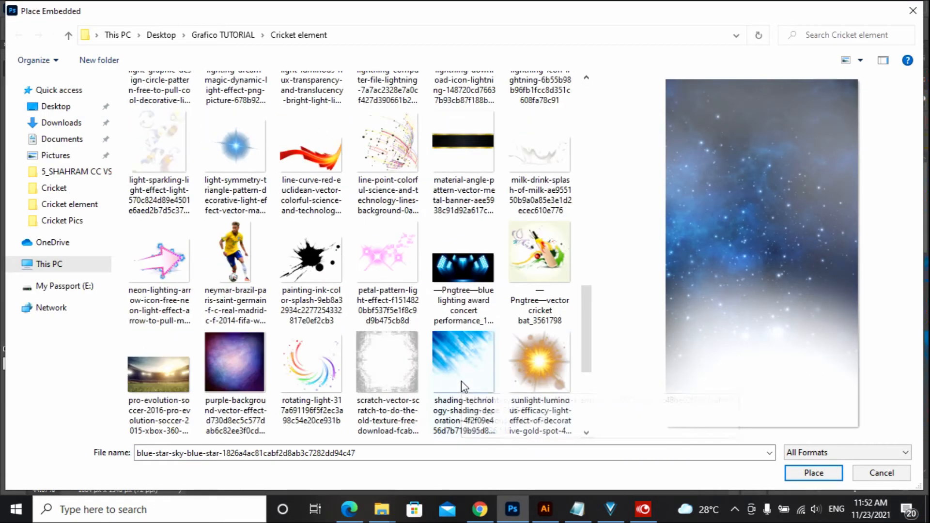
click(480, 368)
scroll(479, 367, down, 2)
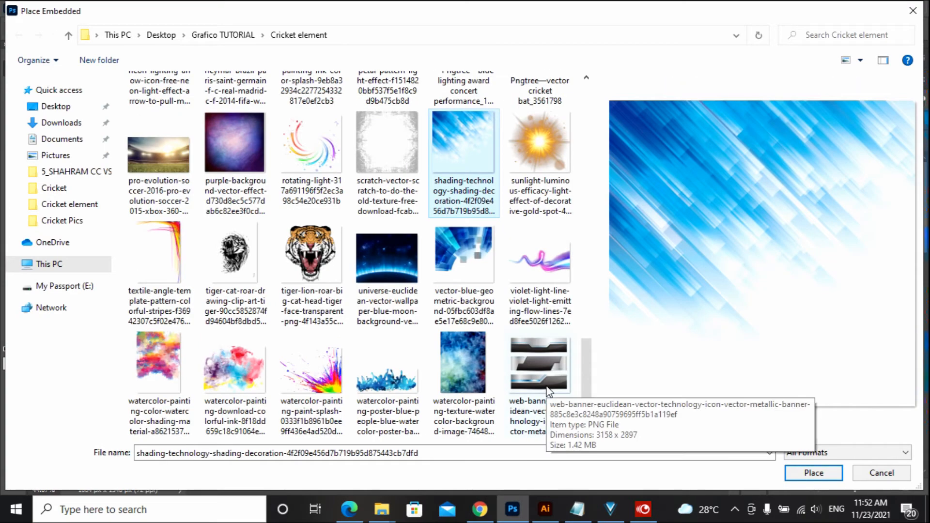
click(540, 262)
scroll(540, 388, up, 2)
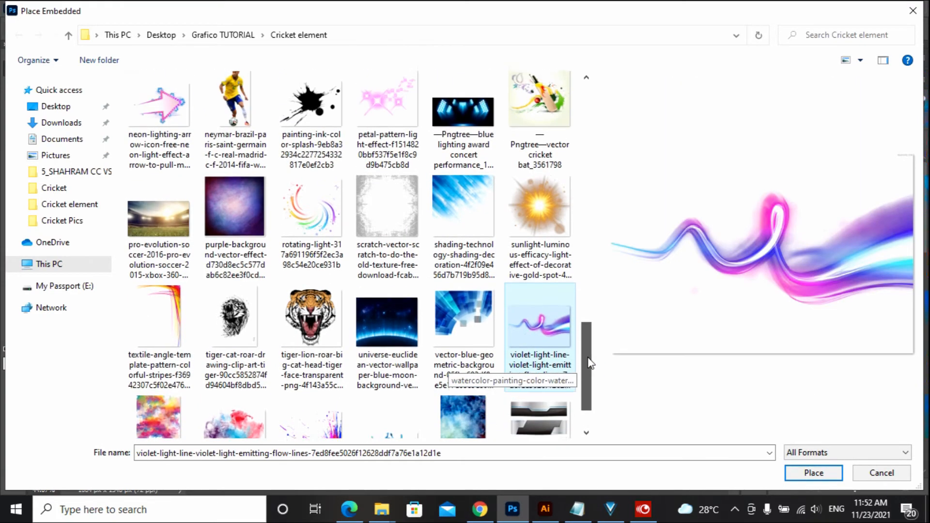
click(387, 276)
click(789, 476)
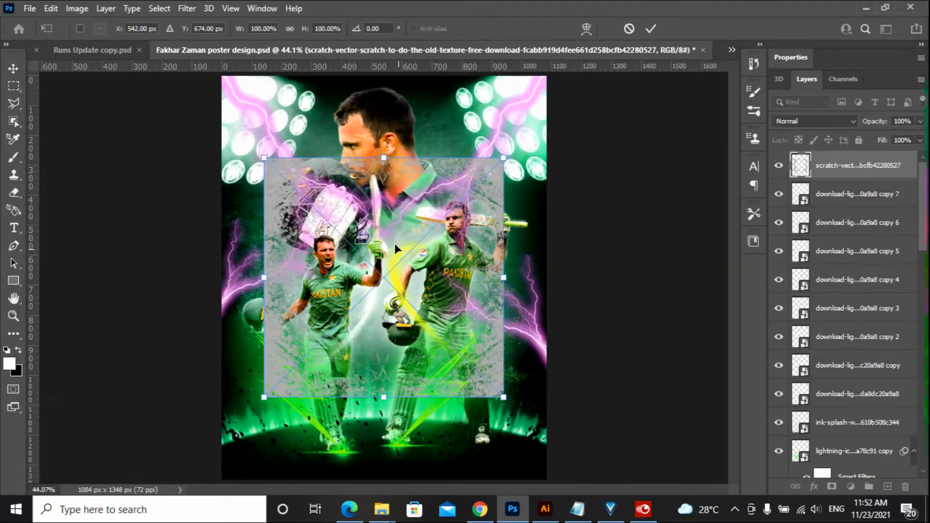
Enlarge the placed scratch texture proportionally until it extends well past all edges of the poster, and commit it.
drag(384, 157, 384, 47)
drag(385, 396, 395, 505)
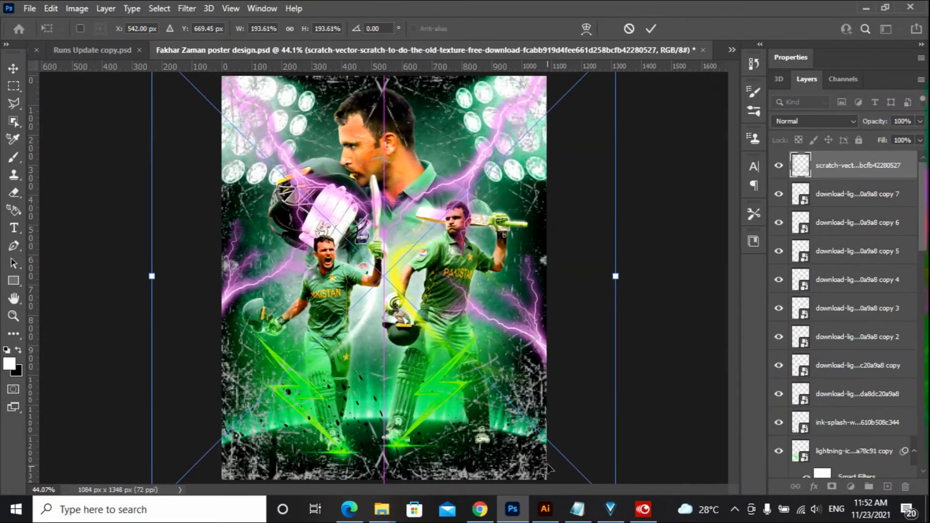
key(ctrl+minus)
drag(561, 281, 570, 283)
drag(208, 277, 173, 277)
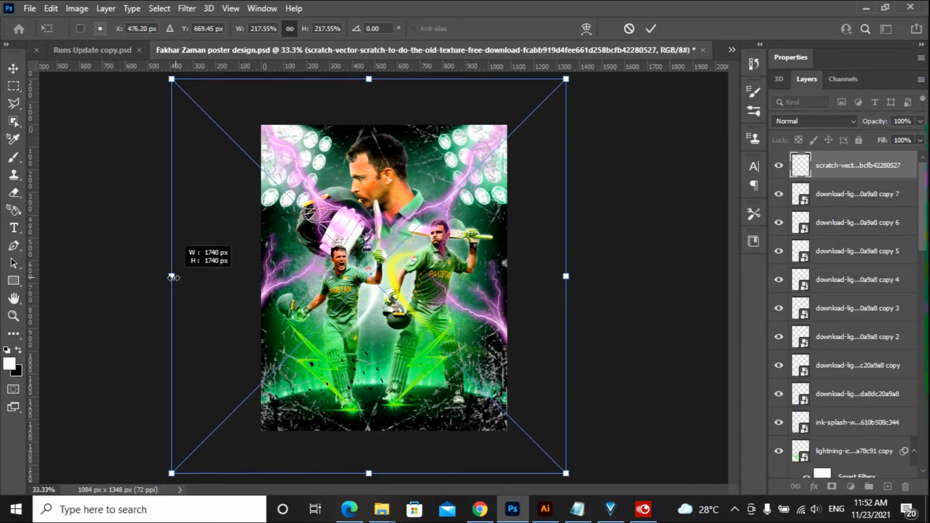
drag(567, 278, 618, 271)
drag(172, 276, 146, 276)
Set the scratch texture layer's blend mode to Linear Light and check the poster up close.
click(814, 121)
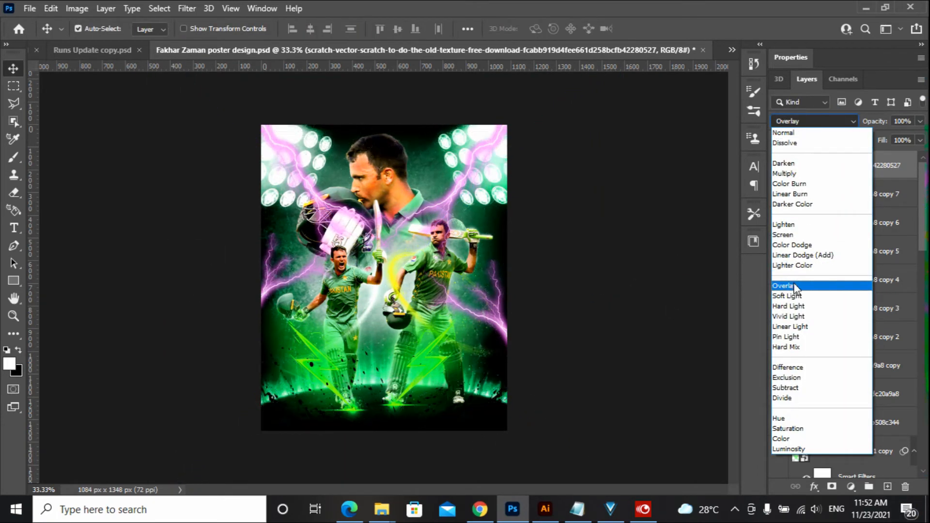
click(790, 327)
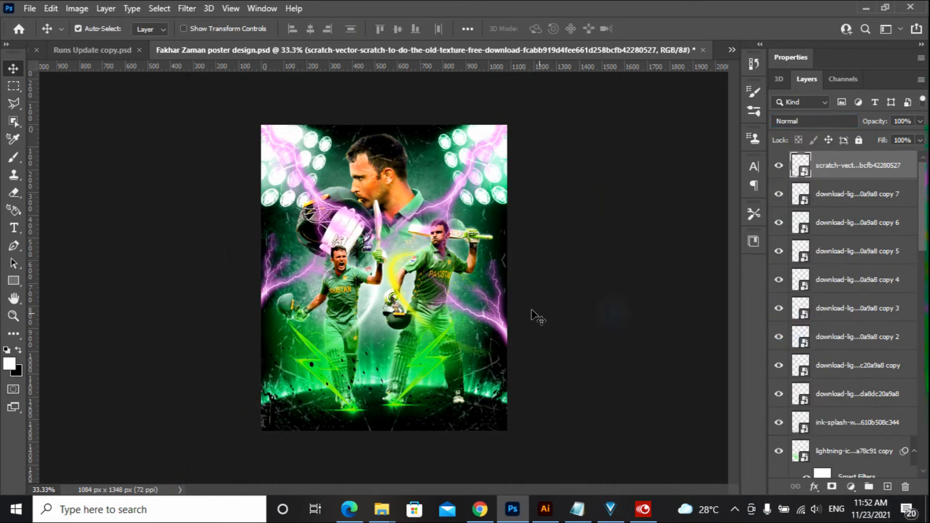
key(z)
click(506, 324)
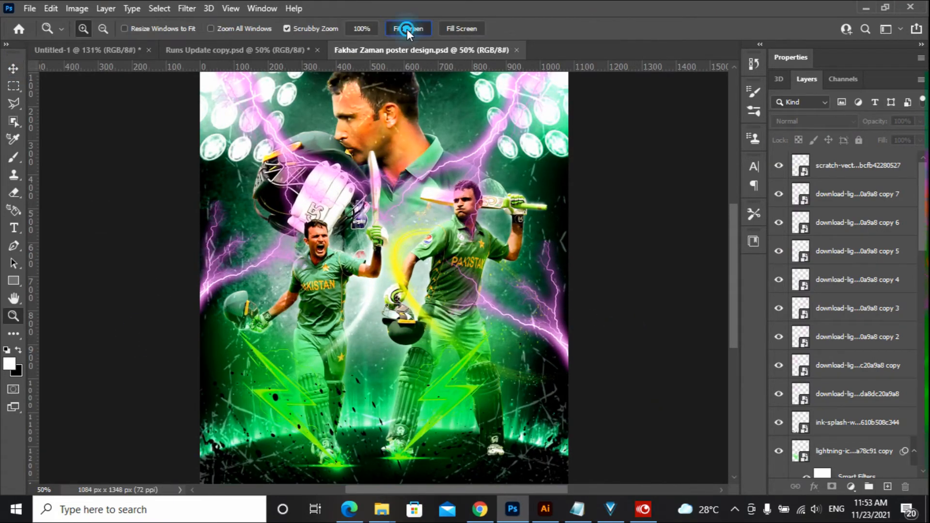
click(407, 29)
click(13, 68)
click(29, 8)
click(104, 293)
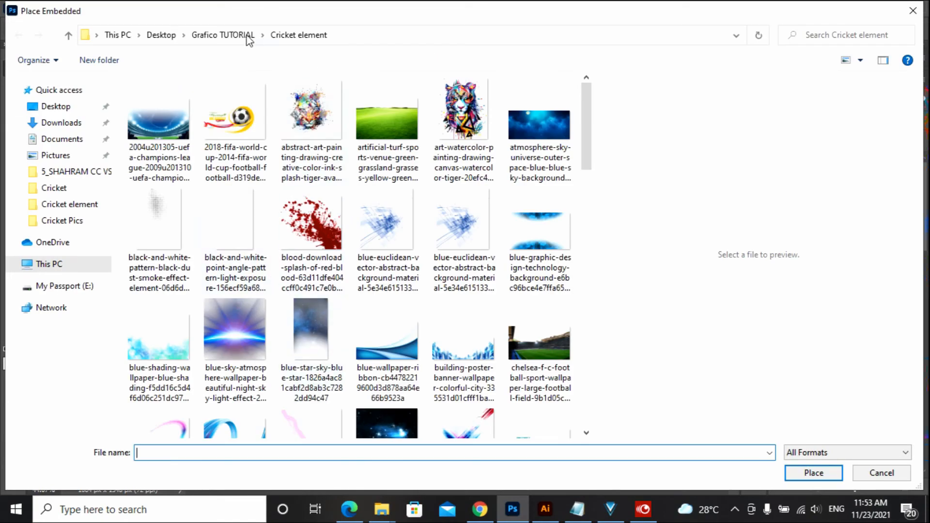
click(248, 38)
double_click(390, 116)
click(311, 121)
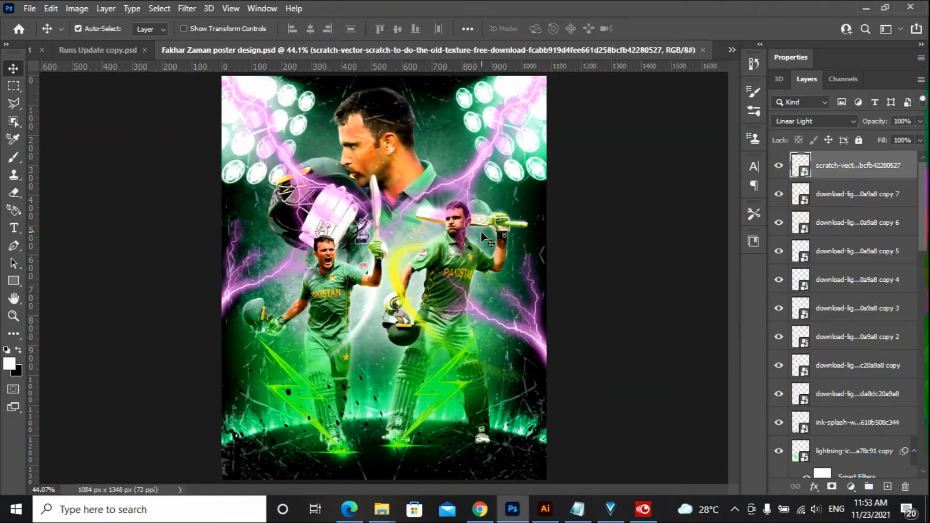
Add the white title text FAKHAR over the players' legs and scale it up to span most of the poster's width.
click(14, 228)
click(307, 367)
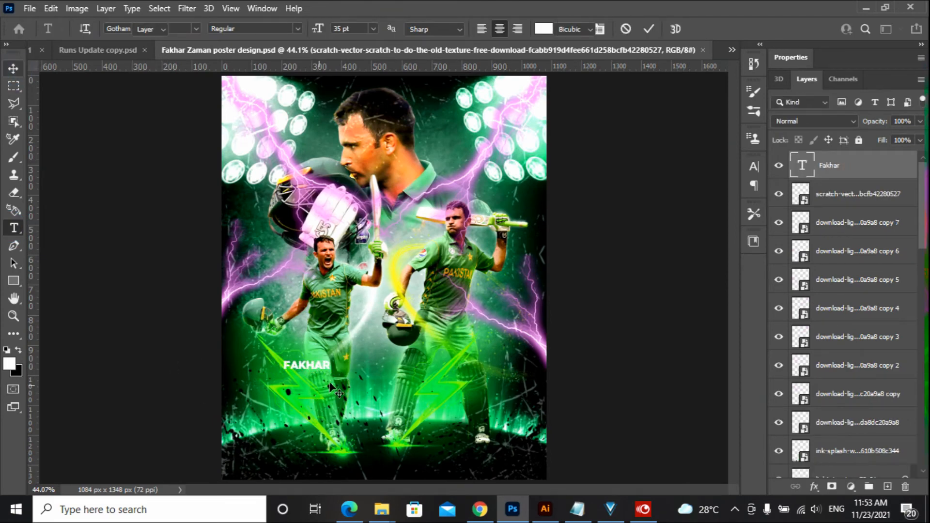
key(ctrl+t)
drag(330, 372, 490, 407)
key(Return)
Centre the FAKHAR title horizontally on the poster and nudge it slightly upward.
scroll(848, 339, down, 10)
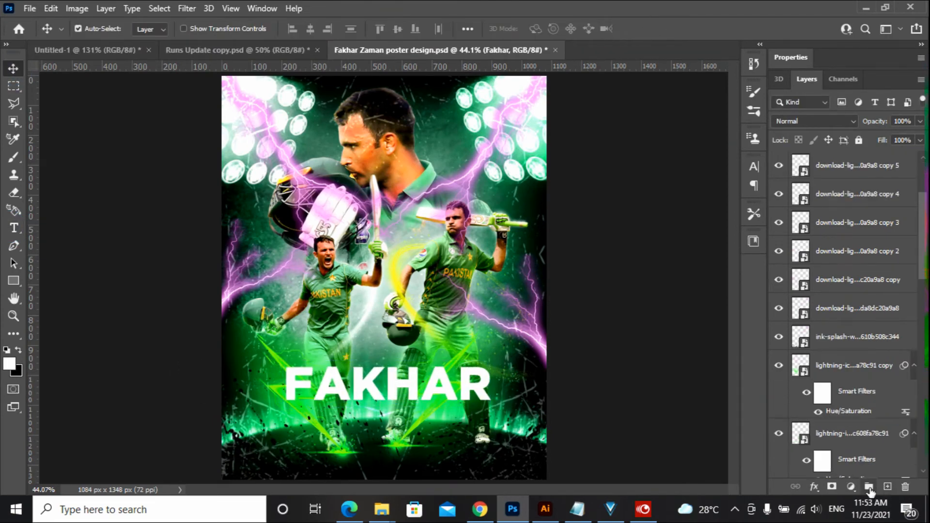
click(839, 464)
click(311, 29)
click(608, 300)
drag(385, 374, 386, 364)
click(589, 310)
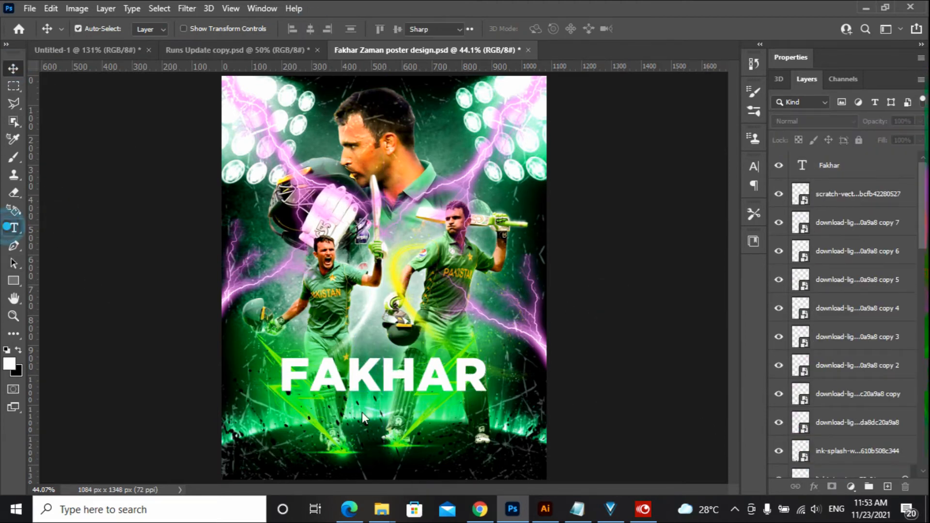
Add the text ZAMAN, enlarge it to about half the width of FAKHAR and centre it directly below that title.
text(Zaman)
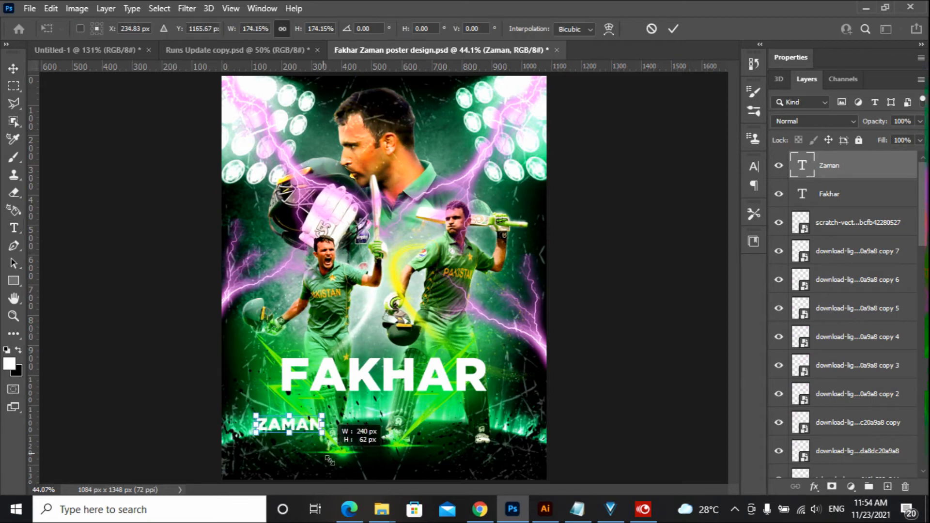
key(Return)
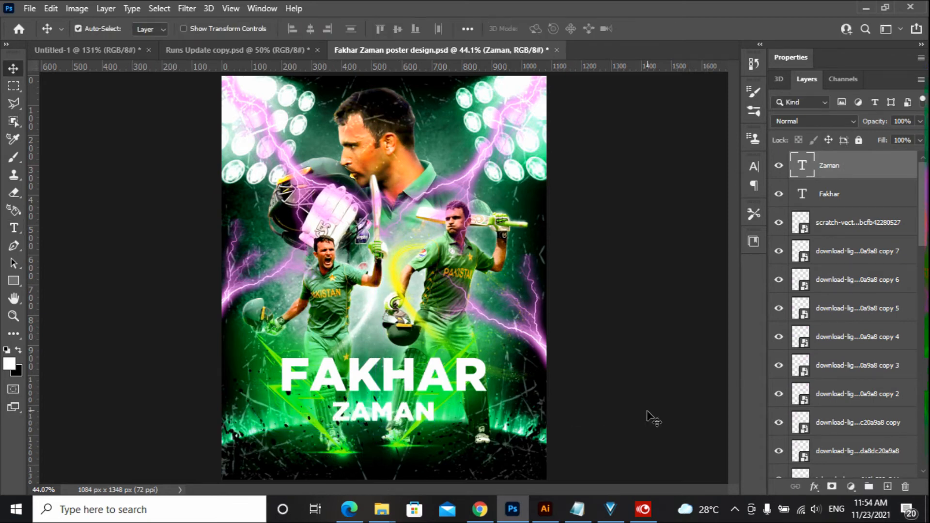
click(653, 419)
Group the FAKHAR and ZAMAN text layers and give the group a drop shadow with slightly reduced distance and opacity.
click(826, 193)
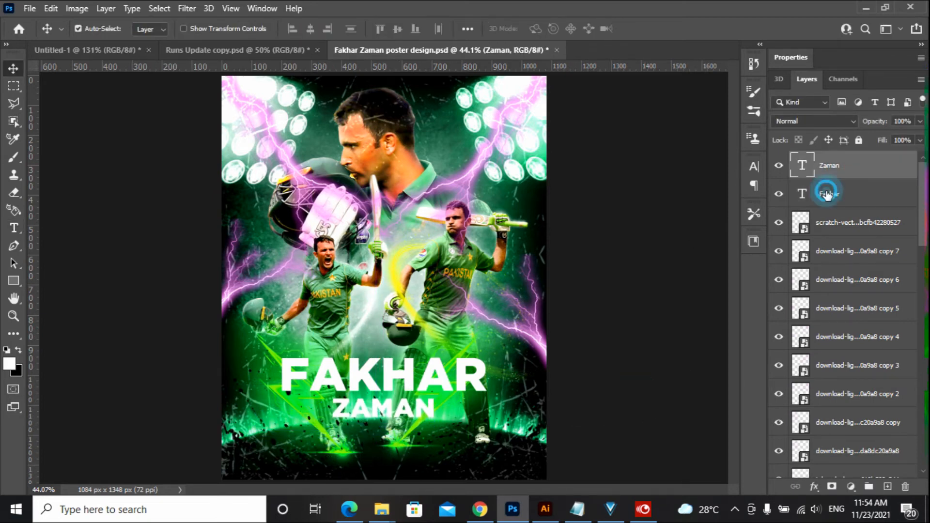
key(ctrl+g)
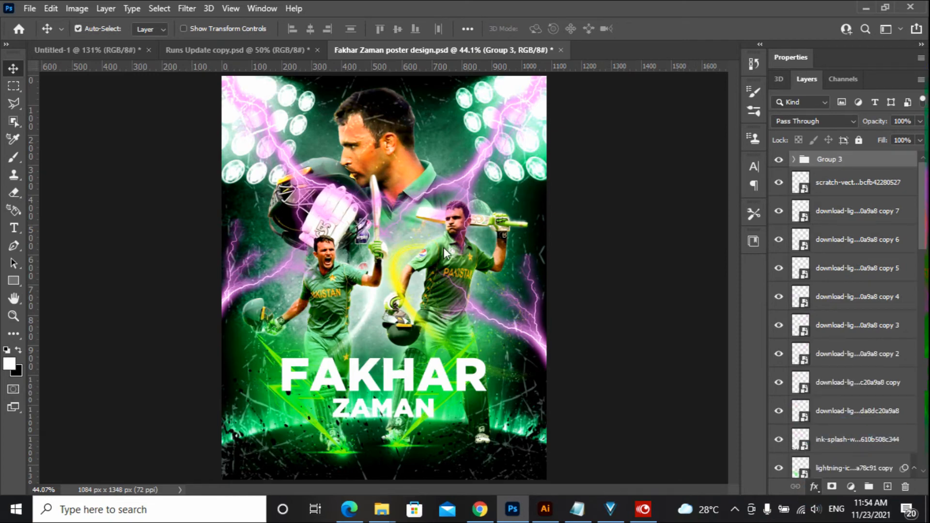
key(alt+l)
key(y)
key(v)
drag(499, 167, 652, 162)
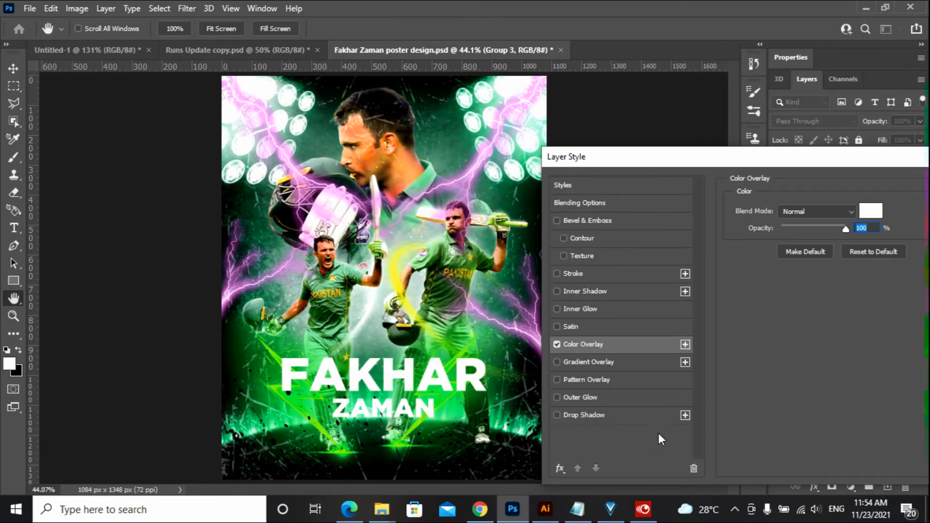
click(579, 416)
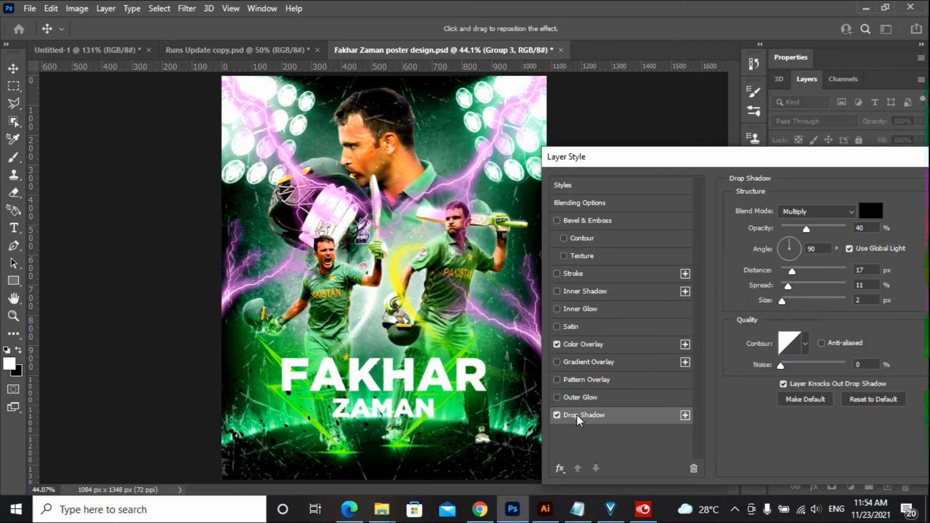
click(788, 270)
click(801, 228)
Replace the group's Color Overlay with a Gradient Overlay using lime green end stops and a yellow middle stop sampled from the poster.
click(608, 345)
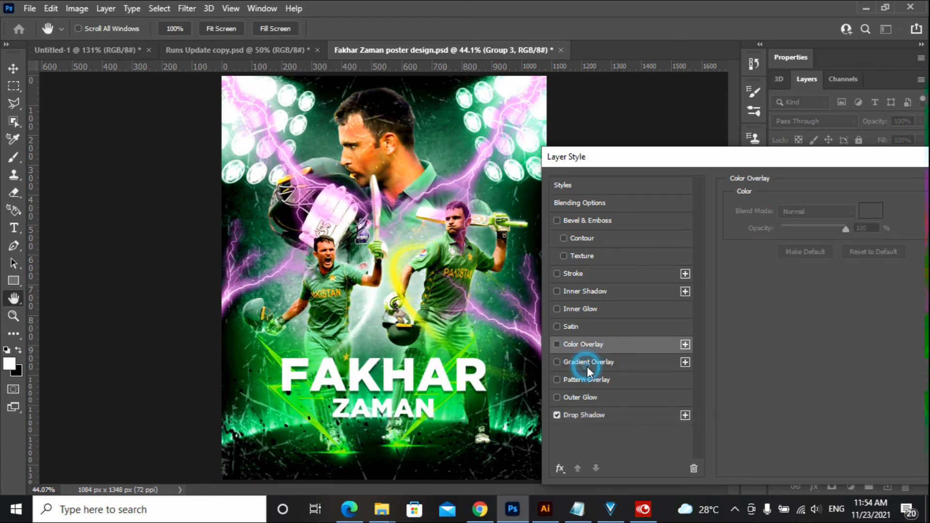
click(587, 364)
click(814, 240)
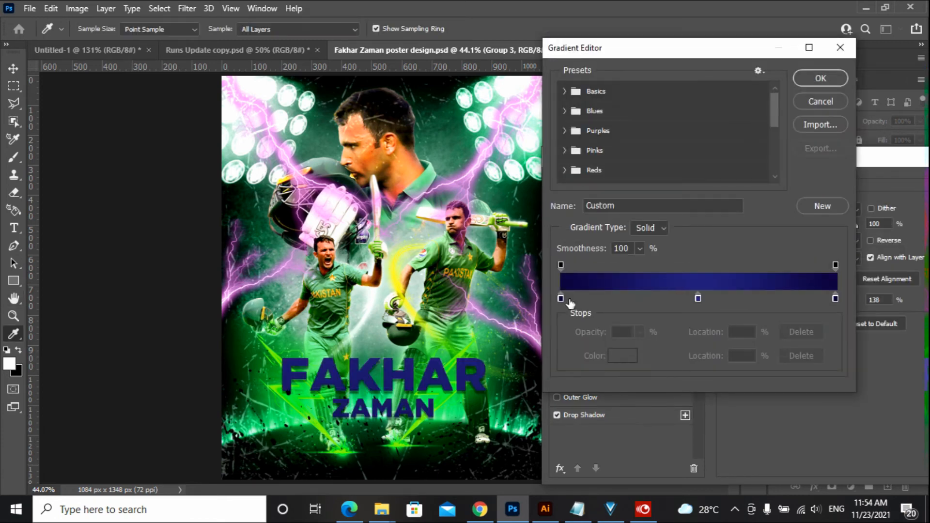
click(277, 352)
click(697, 298)
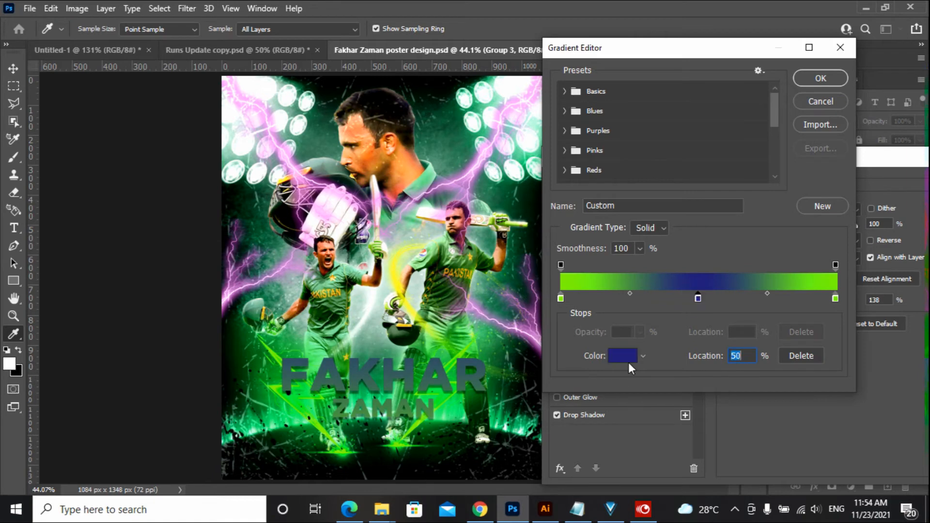
click(399, 284)
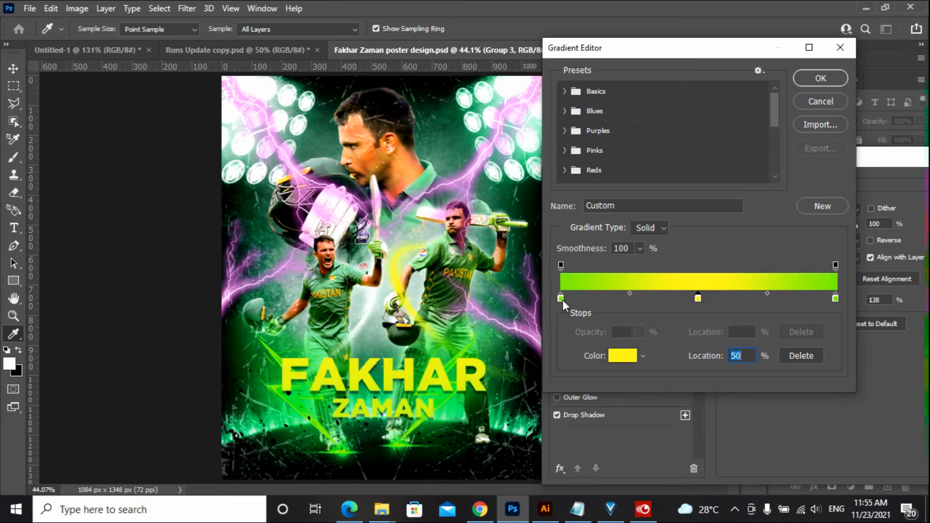
Darken the gradient's green end stops, accept the gradient and set its scale to 150%.
click(624, 357)
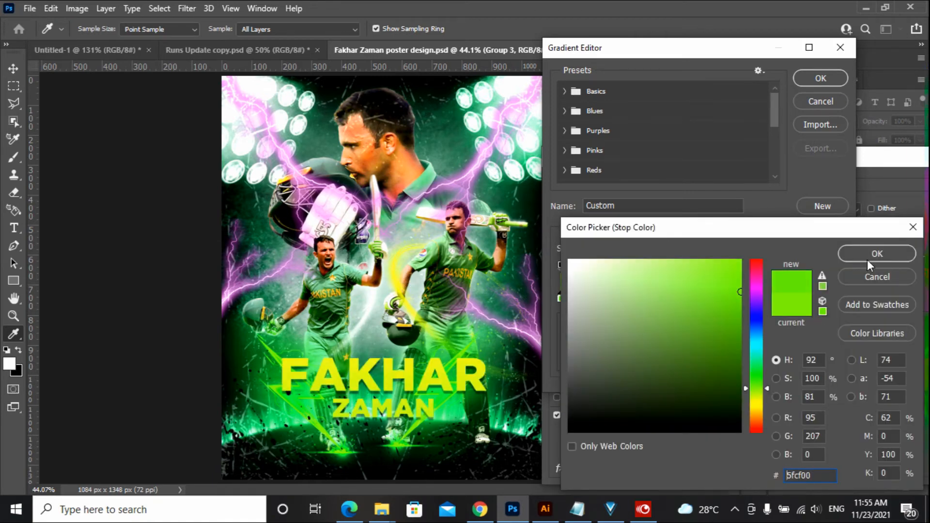
click(868, 261)
click(615, 354)
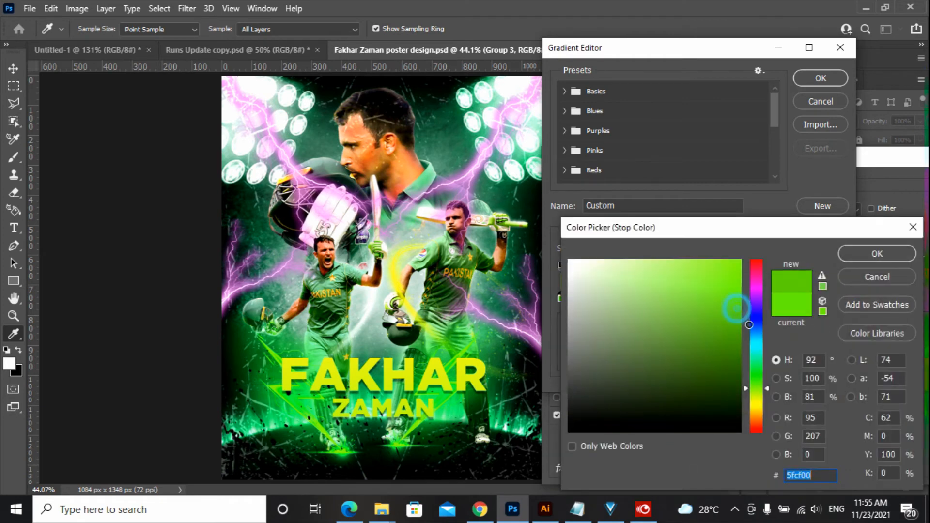
click(738, 330)
click(861, 257)
click(835, 298)
click(581, 282)
key(Return)
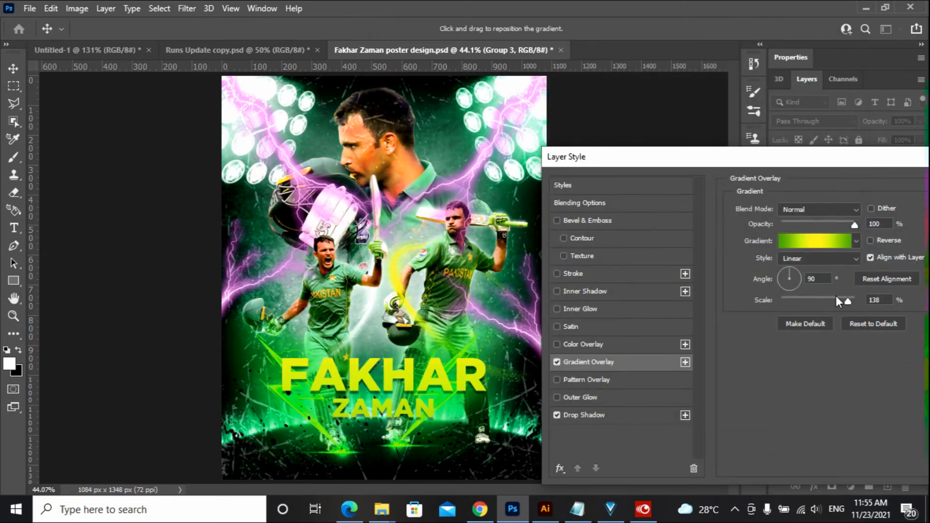
Add a thin black outside stroke to the title group.
click(576, 273)
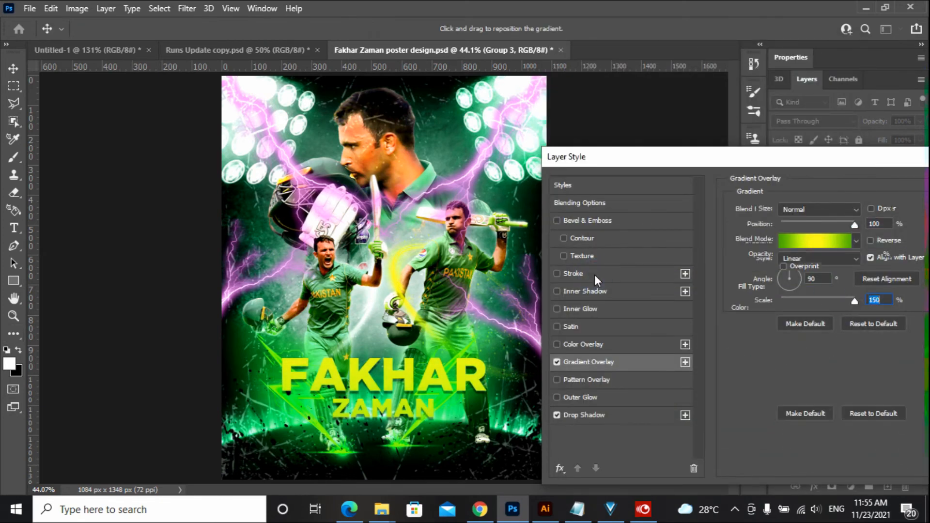
click(763, 308)
click(740, 432)
click(869, 255)
click(864, 211)
scroll(864, 212, up, 4)
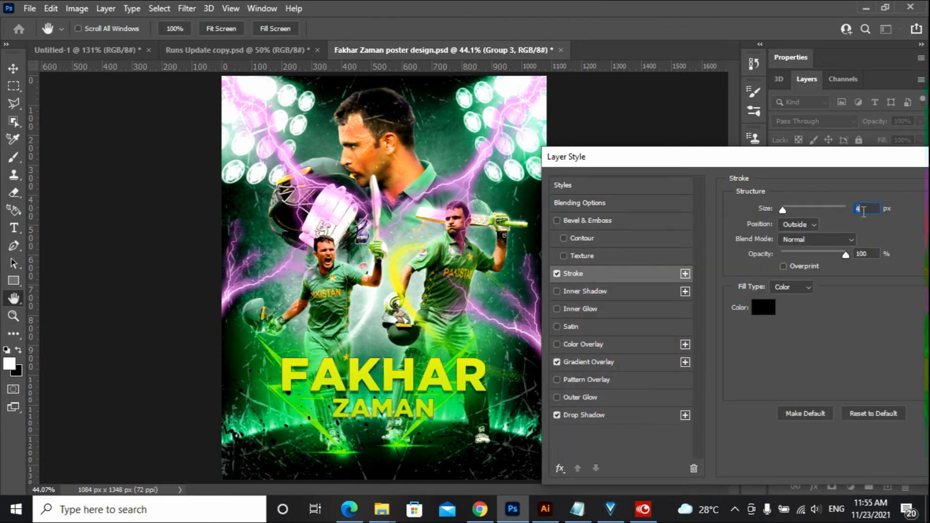
scroll(863, 211, down, 1)
Turn on a white Color Overlay for the title group and apply the layer styles.
click(604, 346)
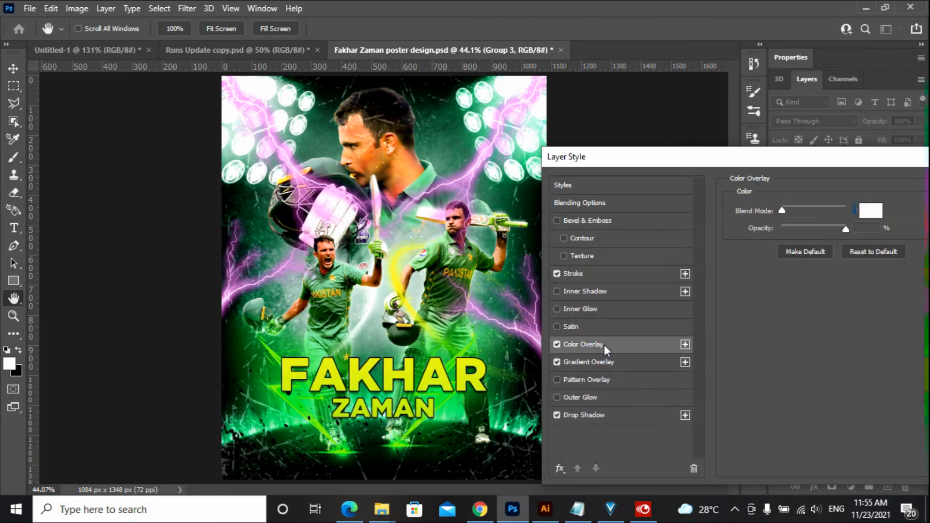
drag(679, 158, 429, 160)
click(748, 185)
click(590, 355)
Compare the poster with and without the scratch texture layer, and lower that layer's fill to make the scratches fainter.
key(ctrl+space)
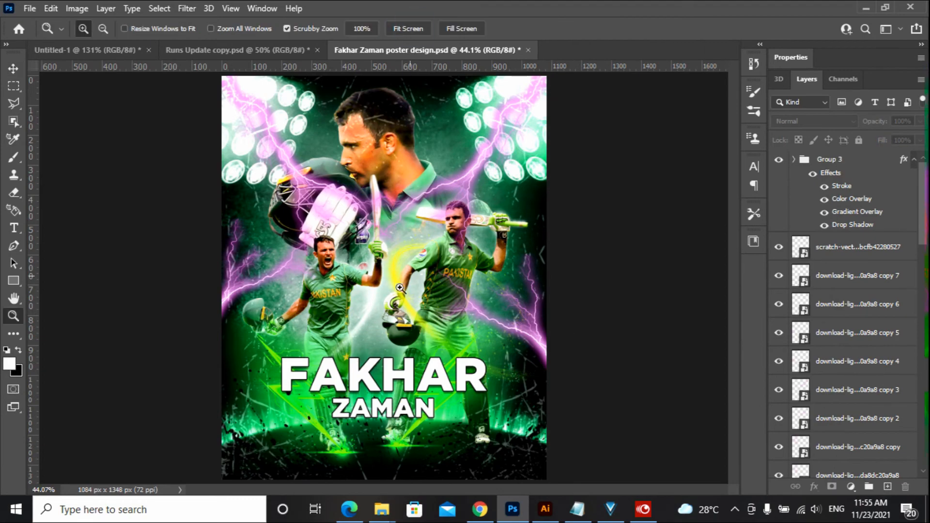
drag(401, 289, 373, 296)
click(837, 253)
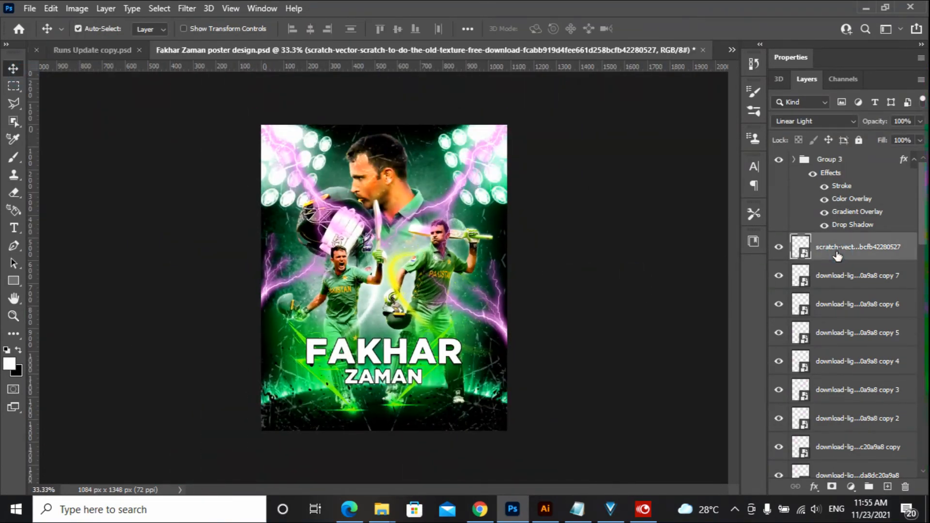
click(778, 248)
click(779, 247)
drag(920, 140, 882, 158)
click(234, 289)
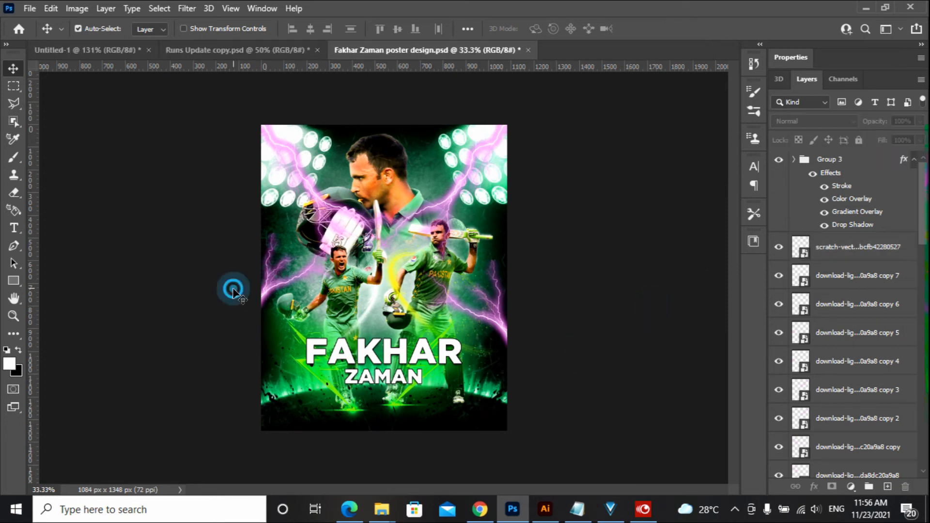
Group all layers from the title group down to the light background image, leaving the Background layer outside.
click(843, 159)
scroll(853, 408, down, 10)
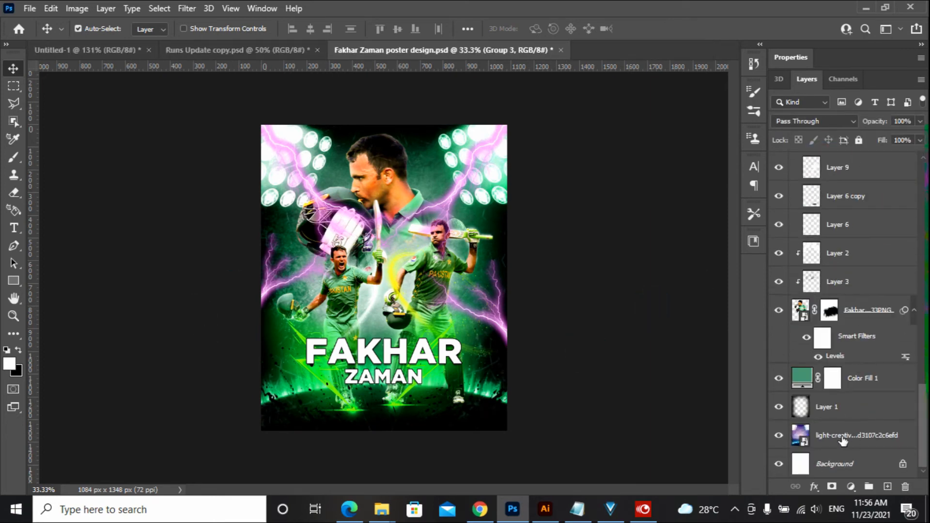
shift+click(843, 440)
key(ctrl+g)
Try to merge the visible layers after duplicating the new group.
key(ctrl+j)
click(921, 78)
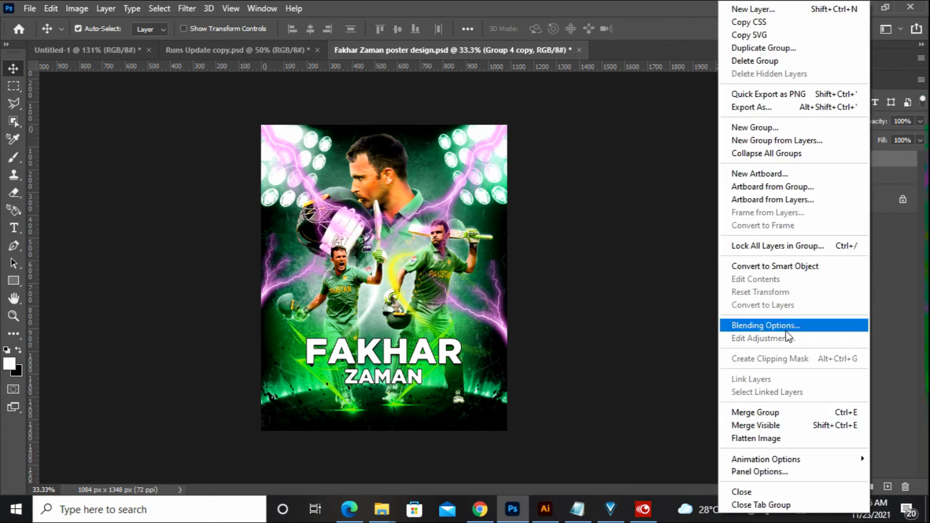
click(796, 427)
key(ctrl+z)
Add a layer above Group 4 holding a merged copy of the poster and toggle its visibility.
click(887, 486)
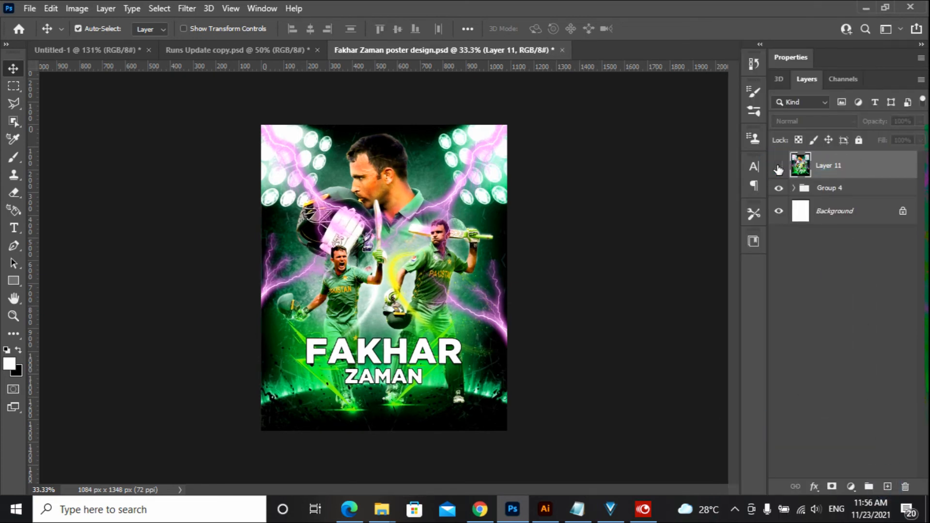
click(778, 166)
Add a Color Lookup adjustment above the merged poster with the Crisp_Warm.look 3DLUT and compare the poster with and without it.
click(851, 486)
click(855, 415)
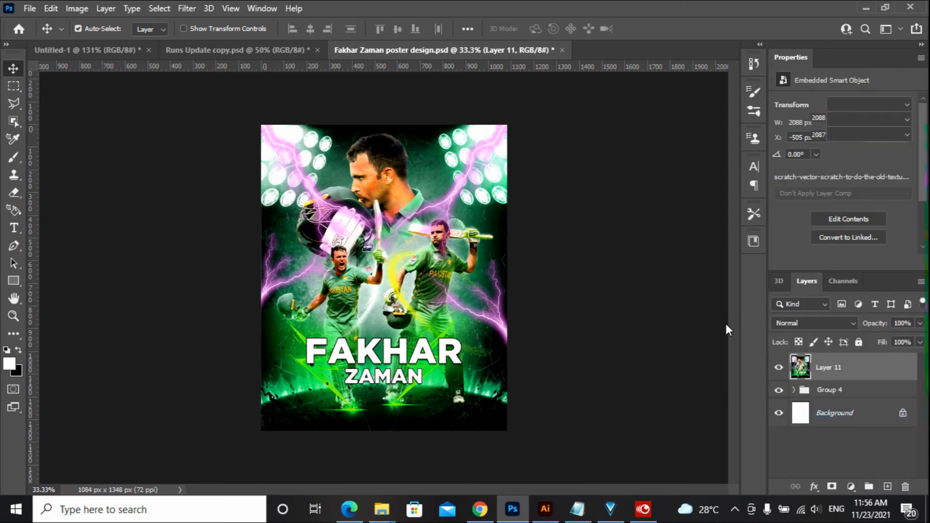
click(857, 103)
click(775, 174)
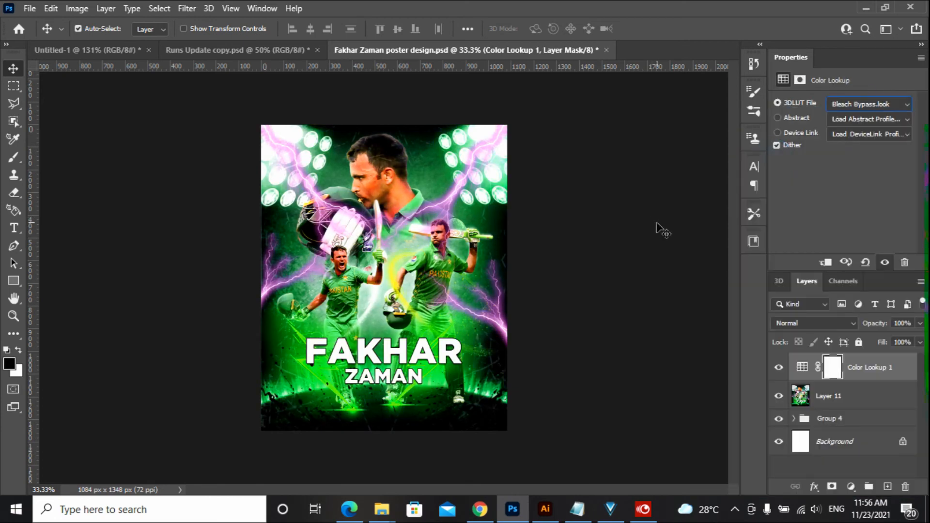
key(Down)
key(Down)
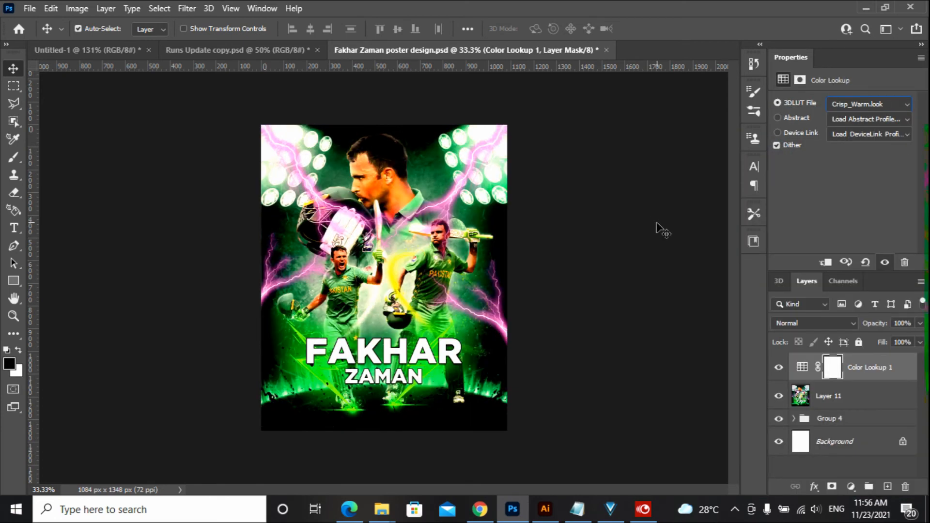
click(779, 368)
click(778, 368)
click(600, 283)
Try a Hue/Saturation adjustment above the Color Lookup layer with the hue at +12, and delete it.
click(867, 368)
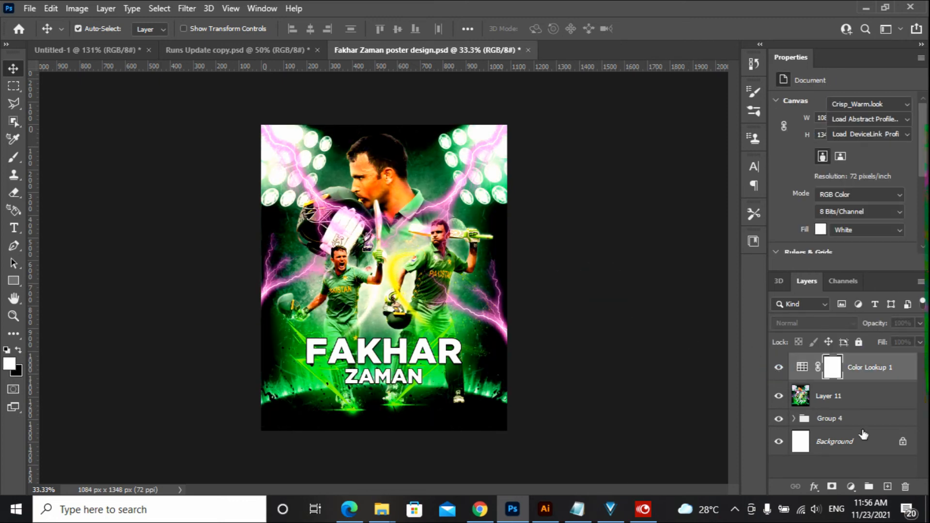
click(851, 486)
click(859, 351)
mouse_move(846, 154)
mouse_down()
mouse_move(824, 155)
mouse_move(851, 155)
mouse_up()
click(713, 337)
click(857, 372)
key(Delete)
key(Delete)
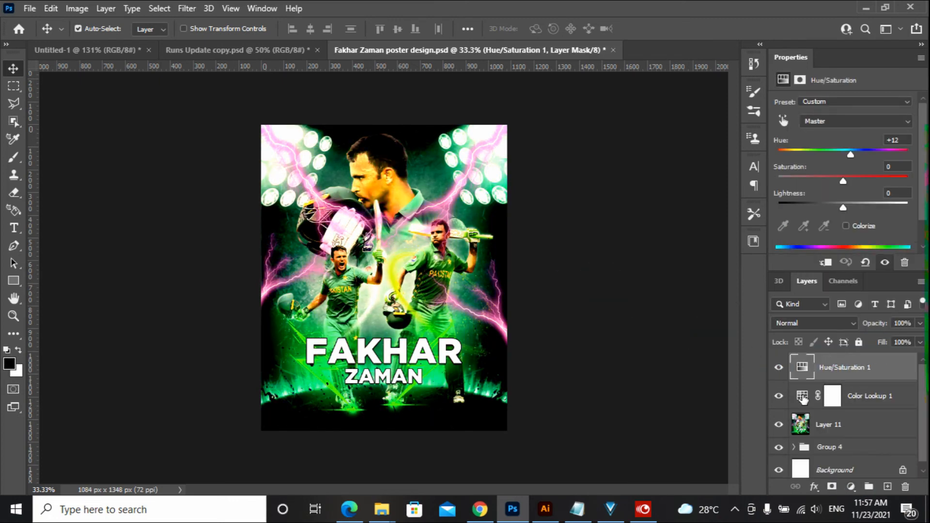
Add a Levels adjustment above the Color Lookup layer with input shadows at 15 and highlights at 240.
click(851, 487)
click(823, 303)
drag(797, 200, 803, 202)
drag(909, 200, 905, 201)
click(644, 266)
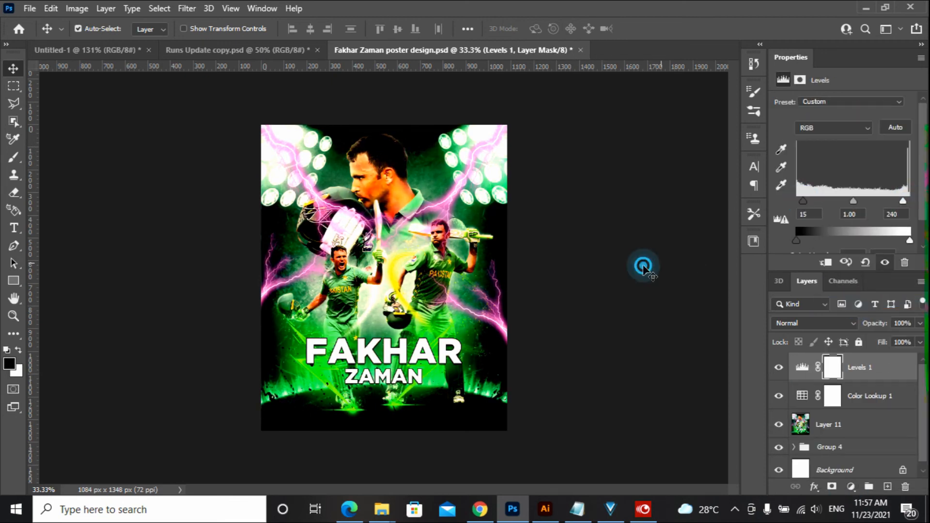
Save the poster document and turn on Auto-Select for the Move tool.
click(200, 312)
click(347, 343)
click(408, 29)
click(13, 68)
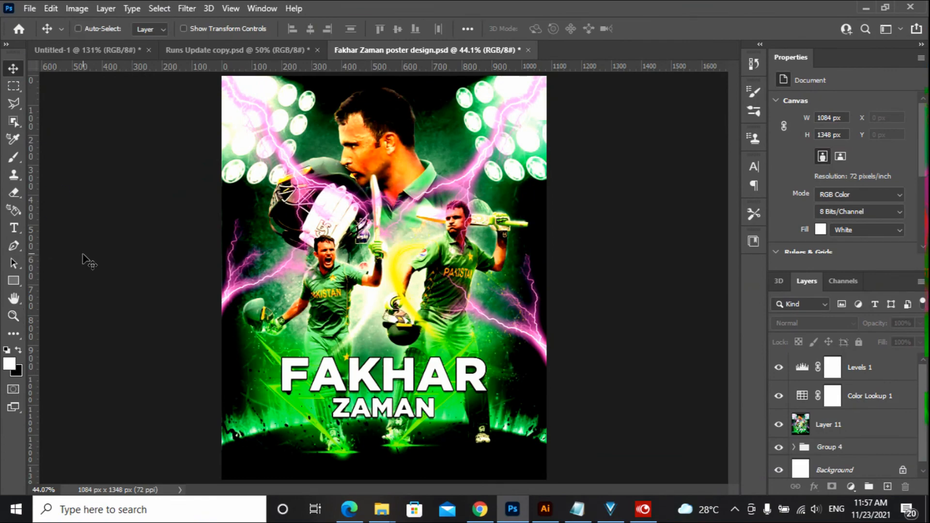
key(ctrl+s)
click(78, 28)
Start exporting the poster as a 1084 x 1348 px JPG at 100% quality.
click(30, 8)
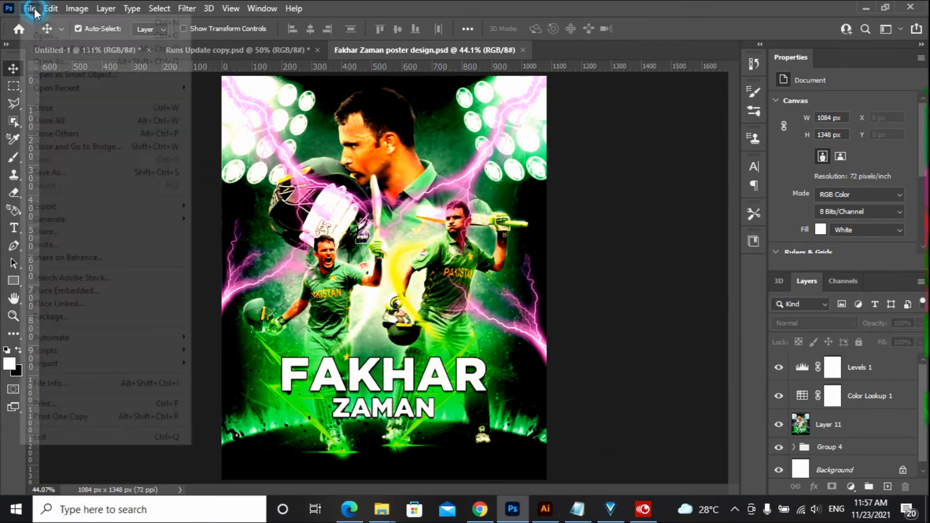
mouse_move(48, 201)
click(240, 216)
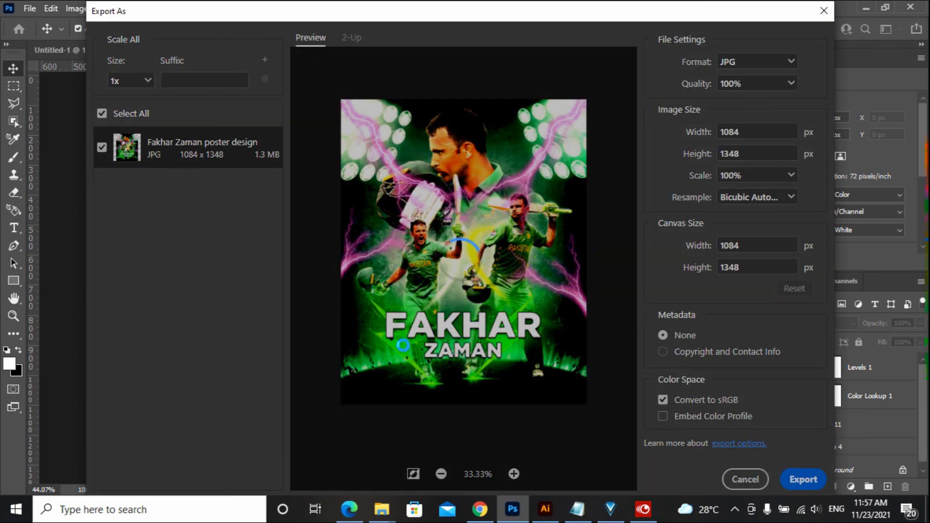
click(802, 480)
Choose the Grafico TUTORIAL folder on the Desktop as the export location.
click(55, 106)
click(185, 127)
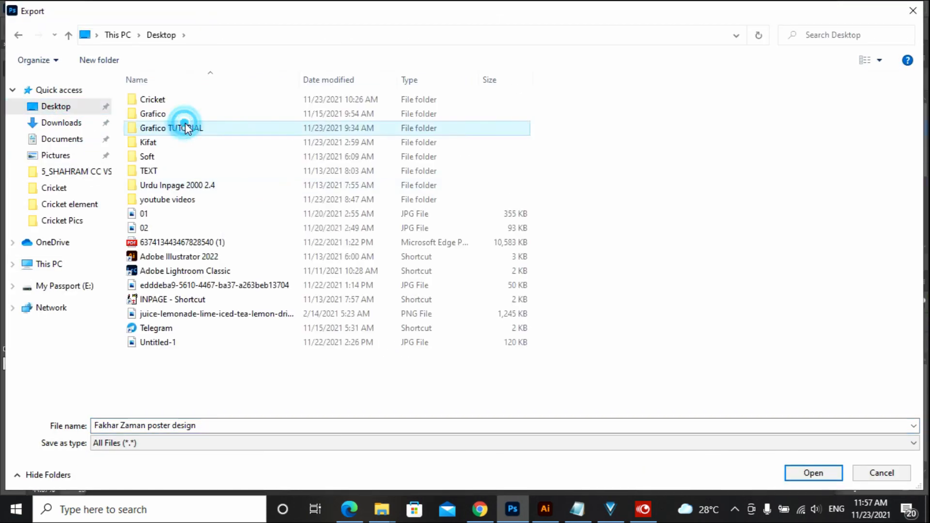
double_click(185, 127)
double_click(386, 140)
click(223, 35)
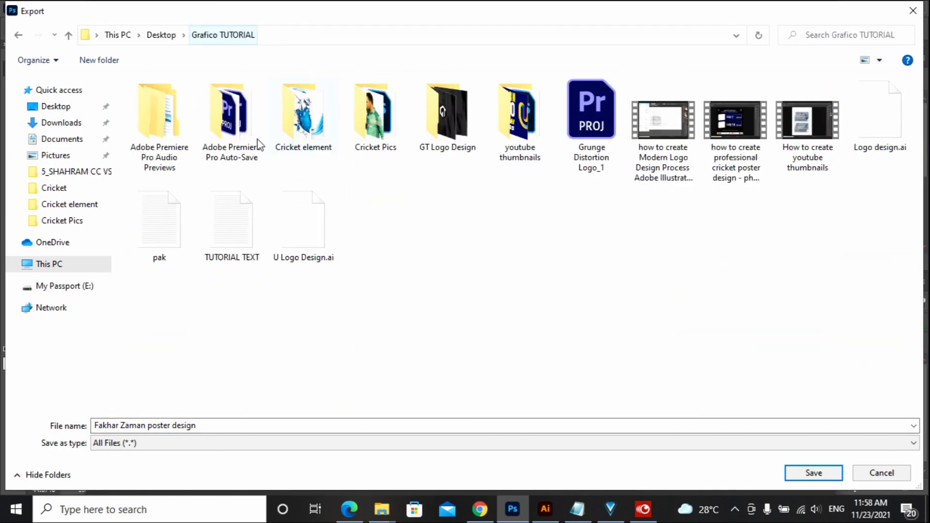
Create a folder named Cricket Final Poster Design and save the exported poster in it.
click(99, 60)
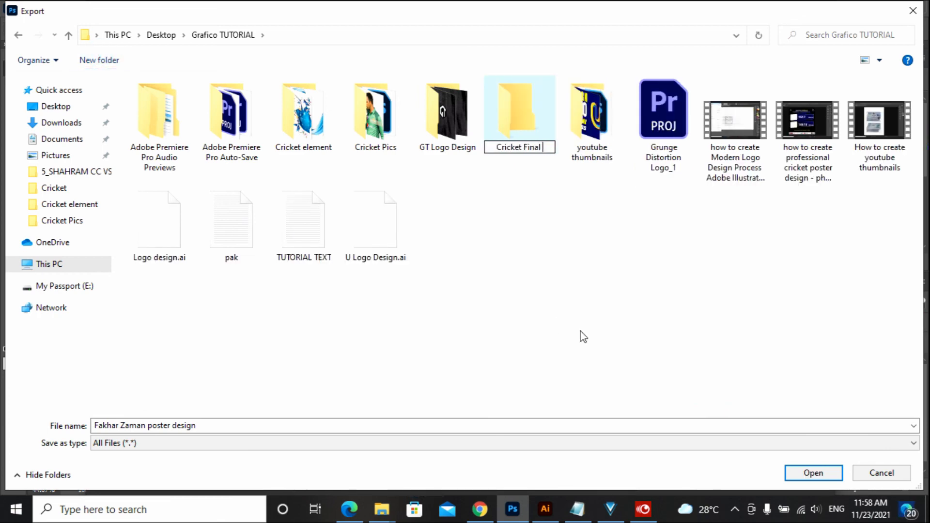
text(Cricket Final Poster Design)
key(Return)
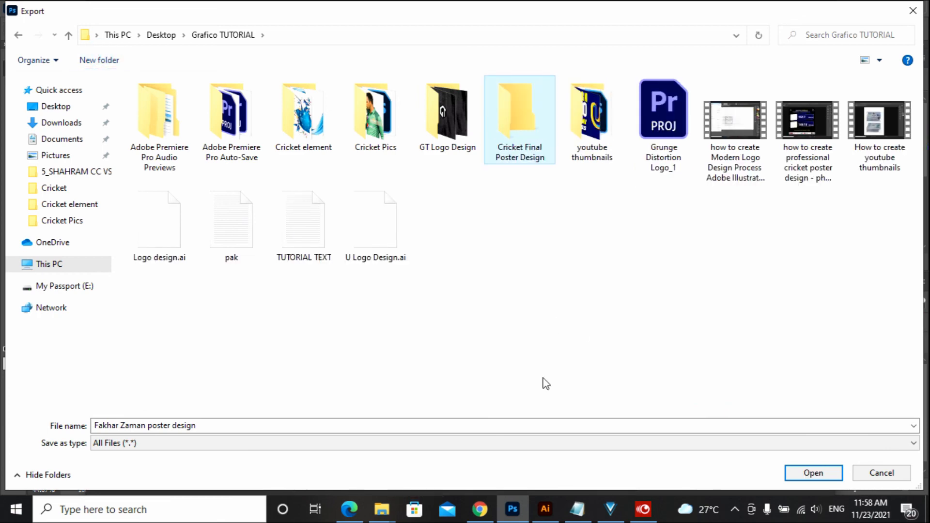
key(Return)
key(Return)
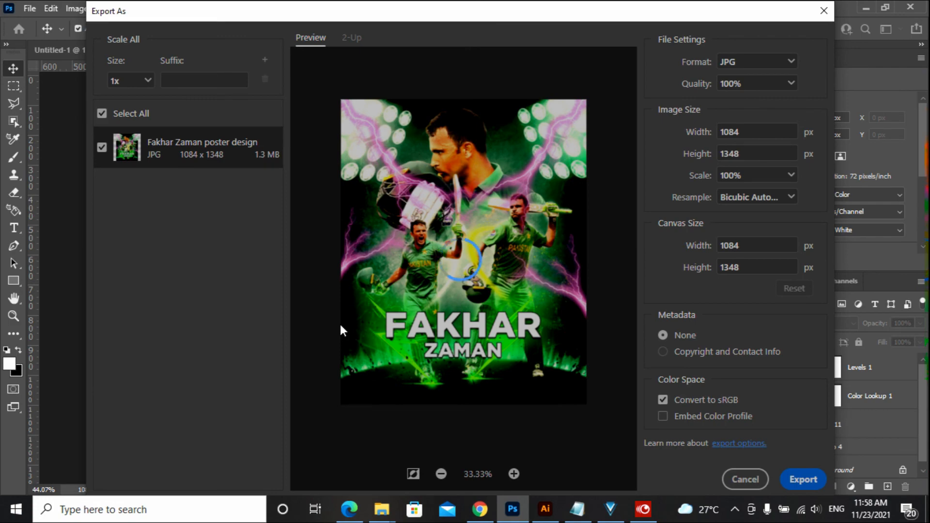
Open the exported Fakhar Zaman poster design.jpg in Photos from its export folder and zoom in on the players.
key(ctrl+o)
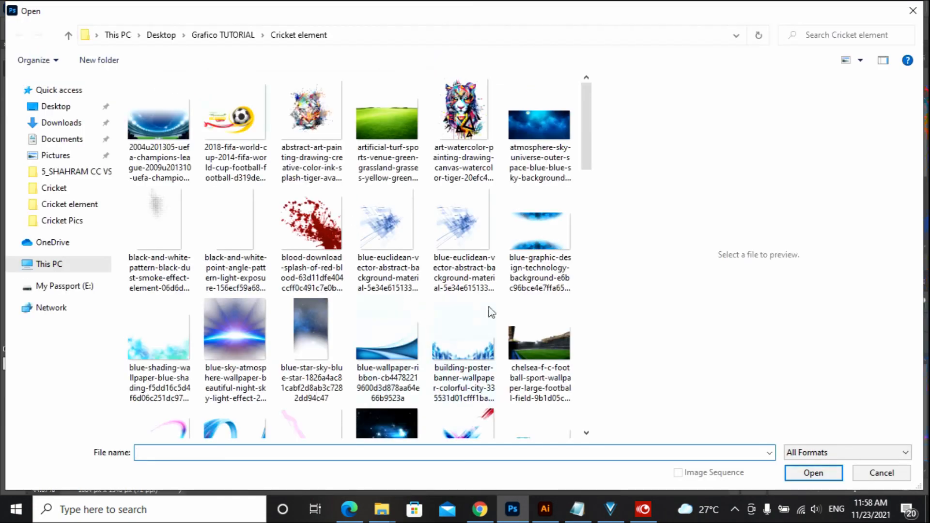
click(230, 35)
double_click(388, 114)
right_click(164, 116)
click(199, 77)
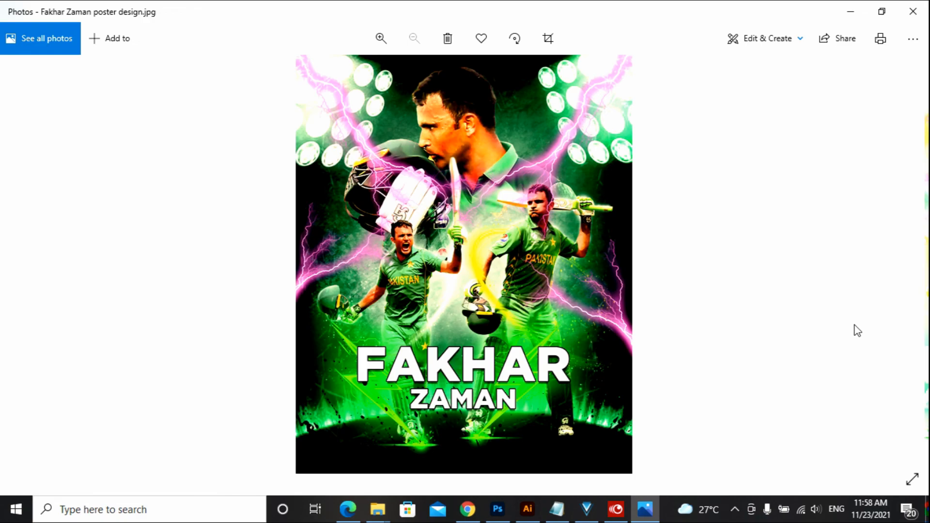
double_click(486, 199)
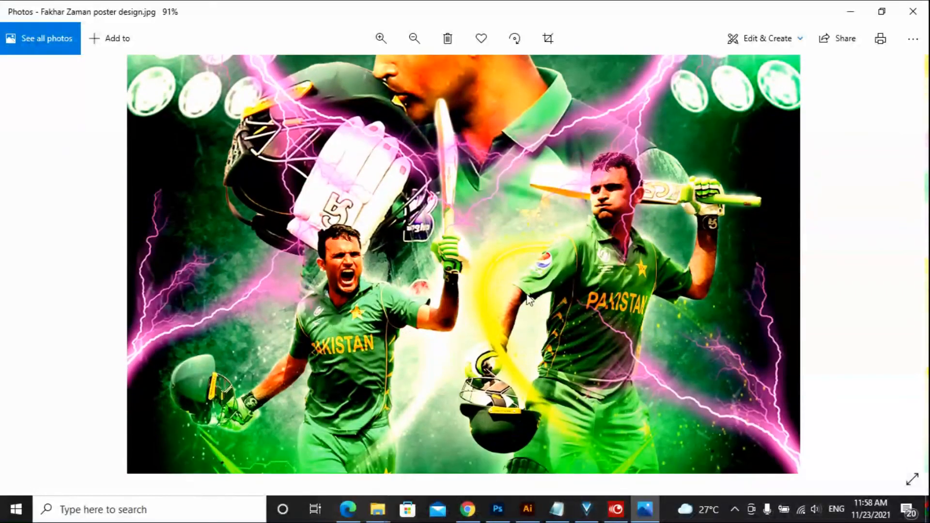